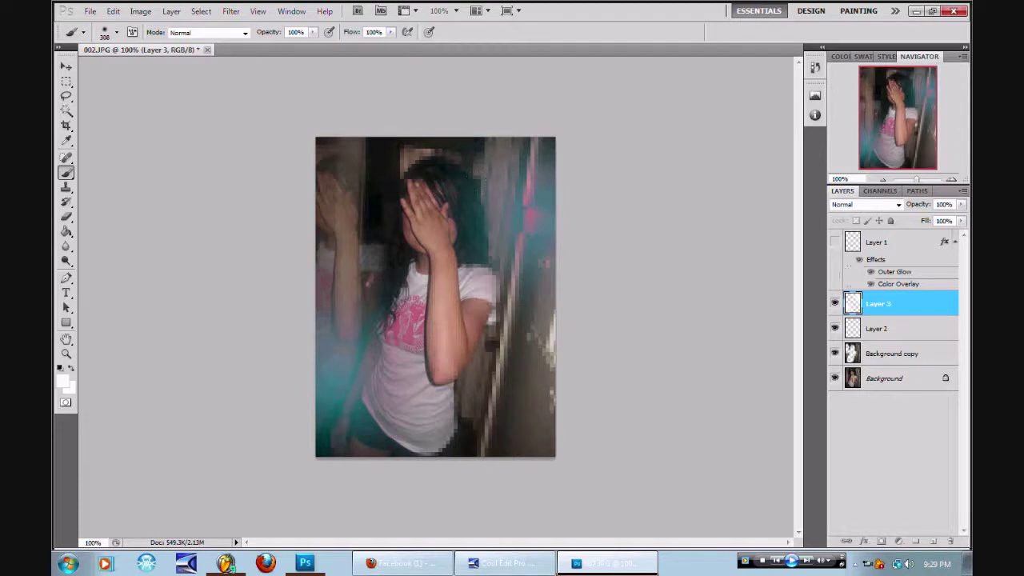
Create a new empty layer above Layer 3 with the default settings.
click(171, 12)
mouse_move(184, 23)
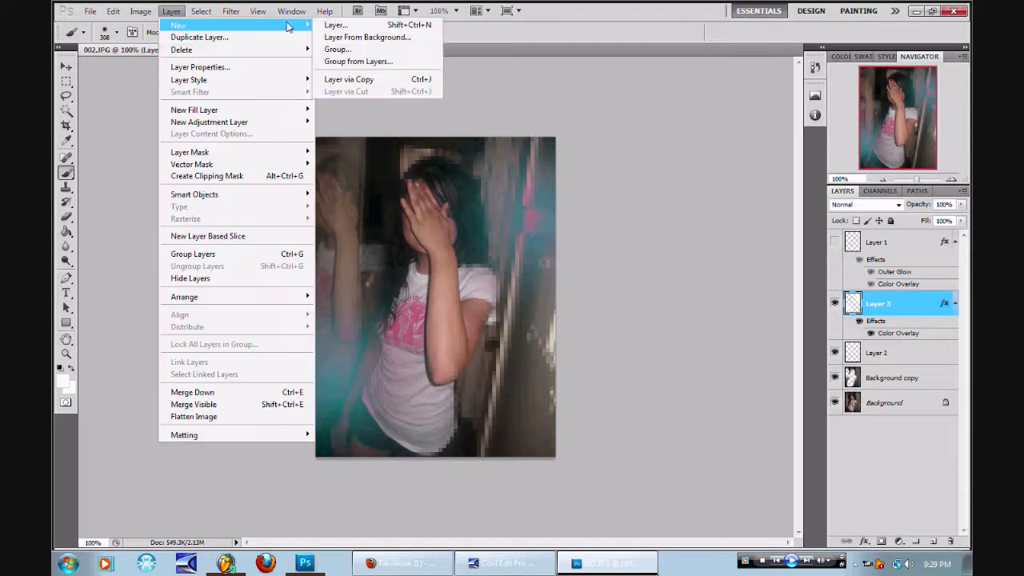
click(408, 25)
click(612, 181)
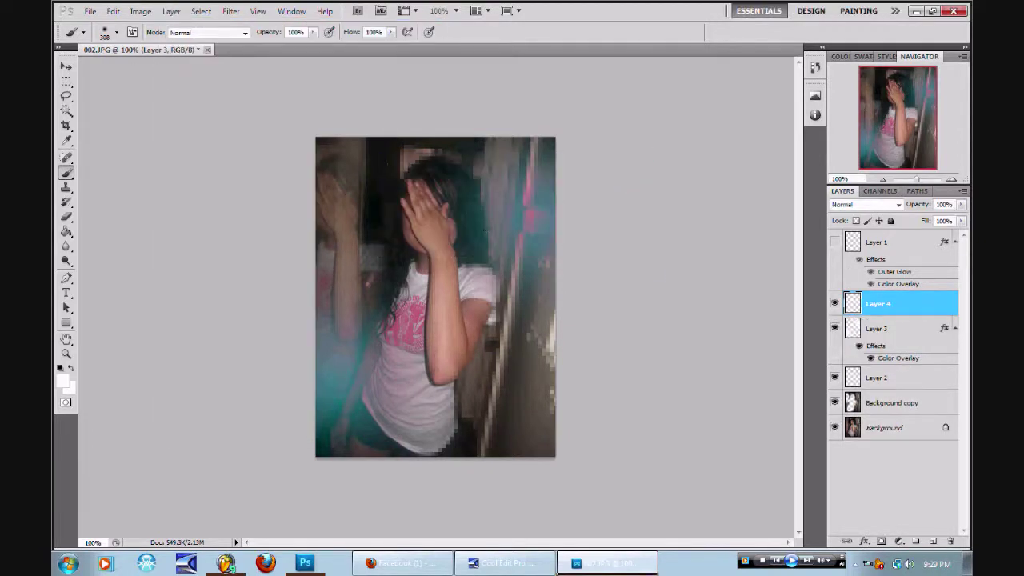
right_click(451, 232)
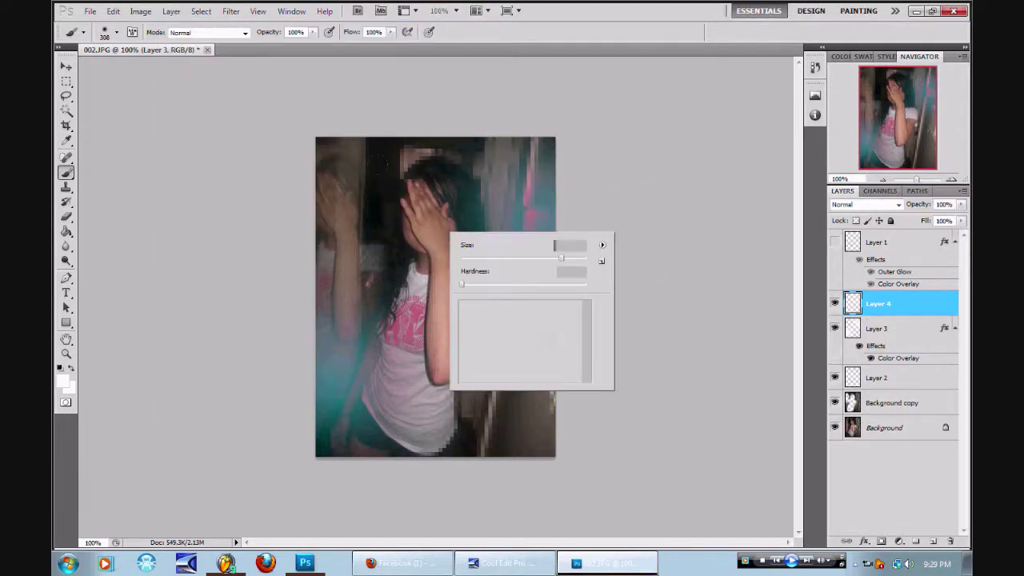
click(412, 562)
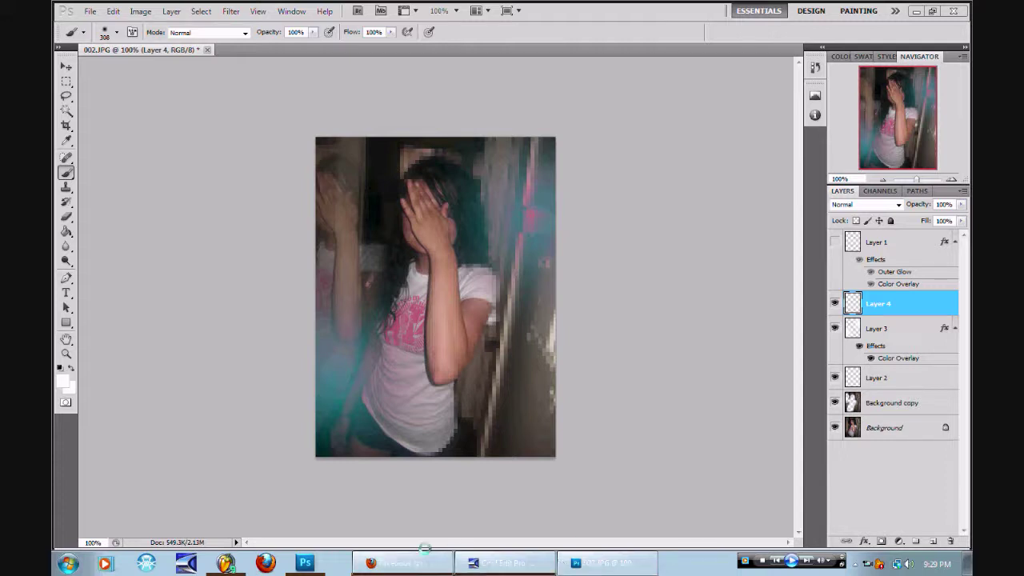
click(418, 563)
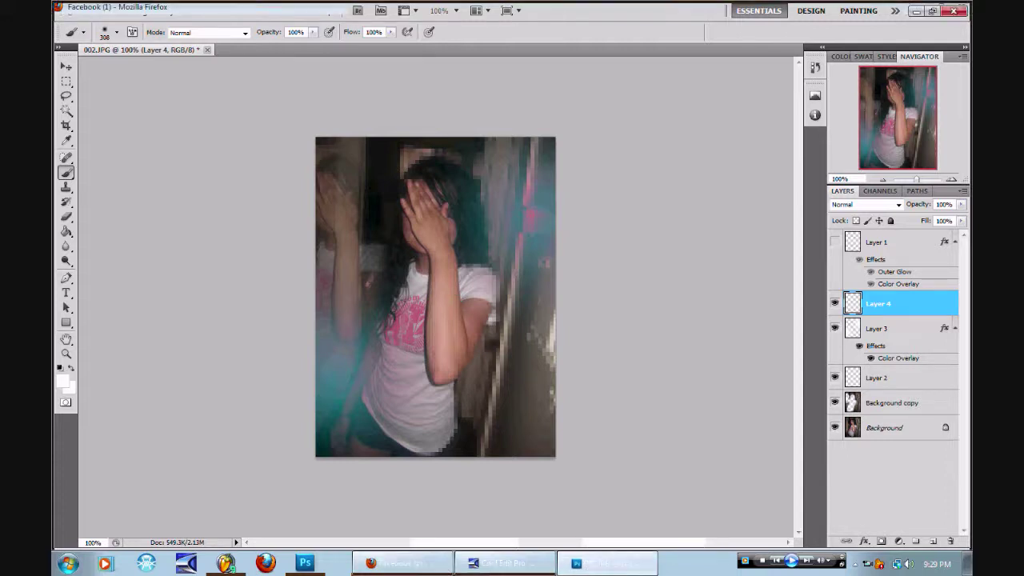
key(alt+Tab)
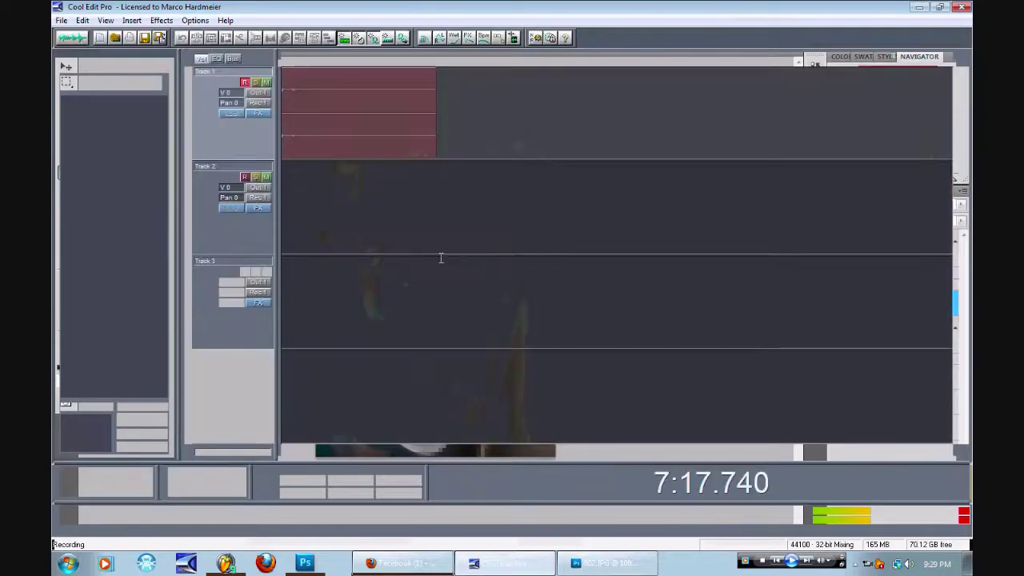
click(408, 569)
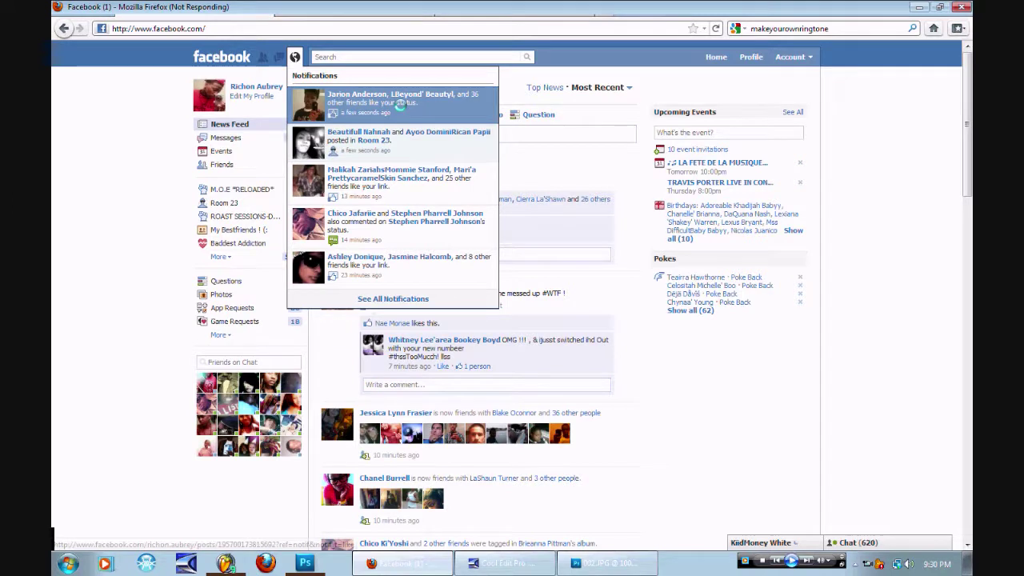
click(644, 561)
Choose the 1295 px circle ornament brush preset and reduce its size to 442 px.
right_click(453, 254)
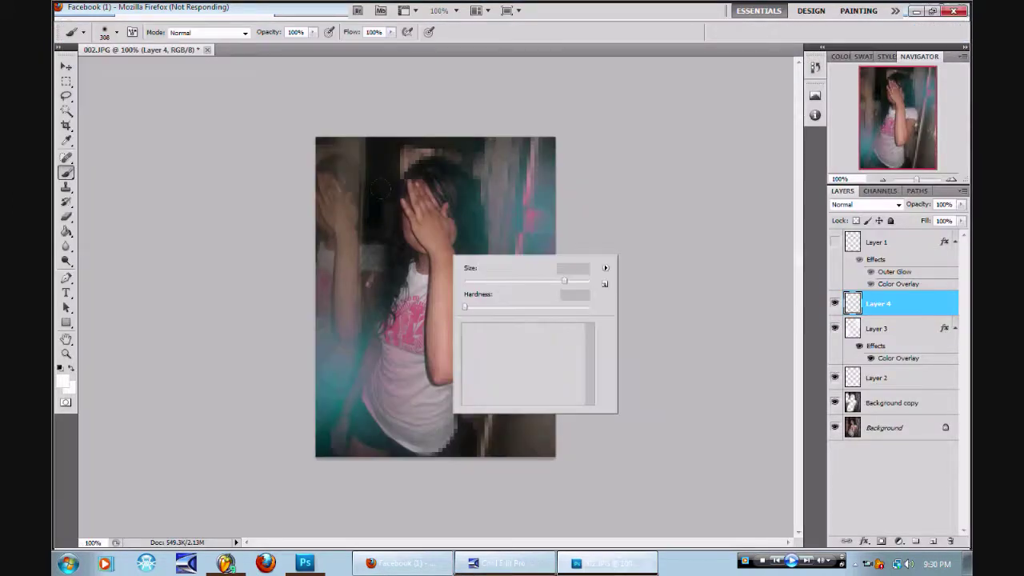
click(534, 336)
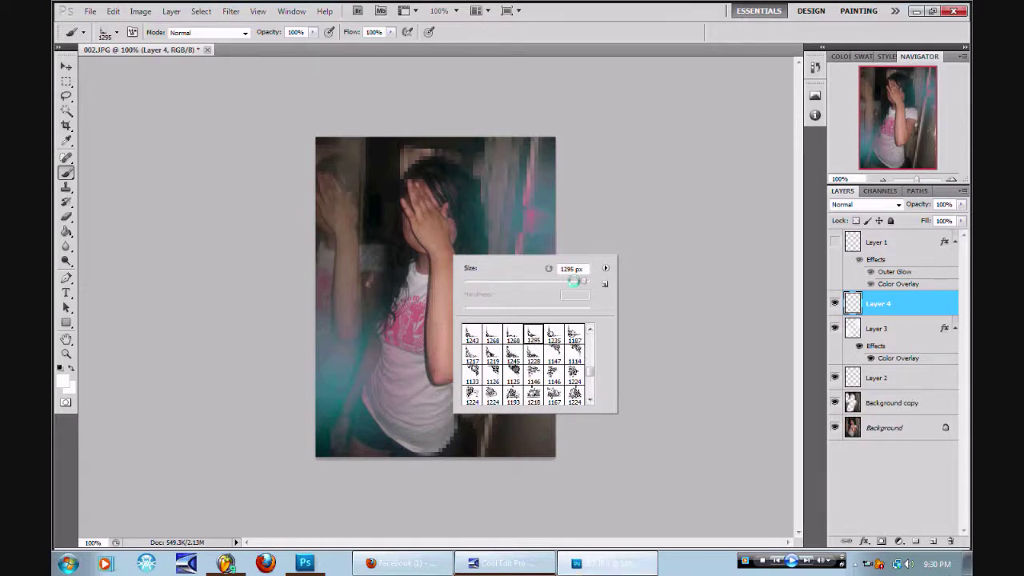
drag(583, 281, 564, 281)
click(569, 281)
click(605, 107)
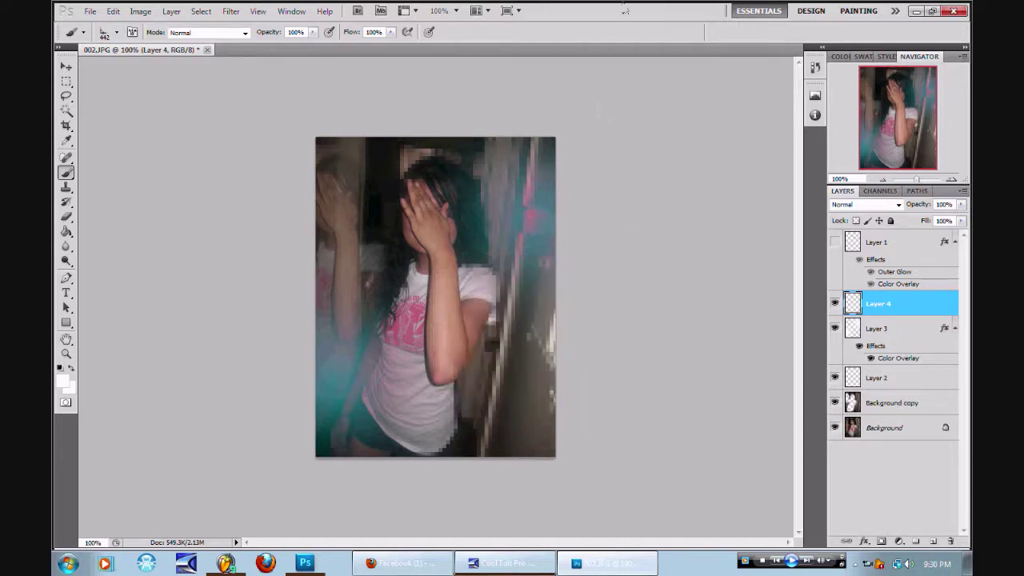
Stamp the white circle ornament along the photo's right side and set Layer 4's blend mode to Overlay.
click(497, 119)
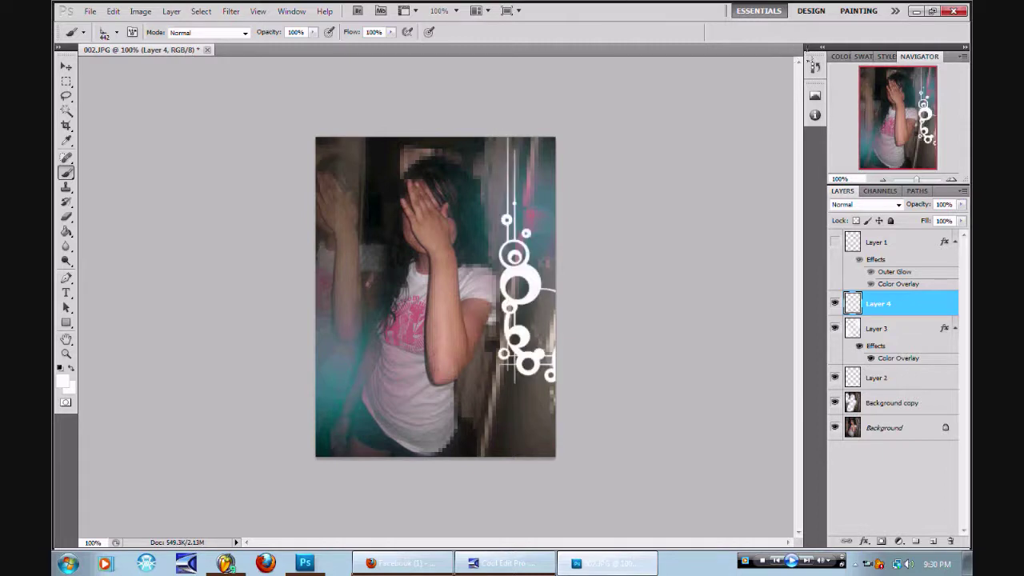
click(897, 205)
click(864, 371)
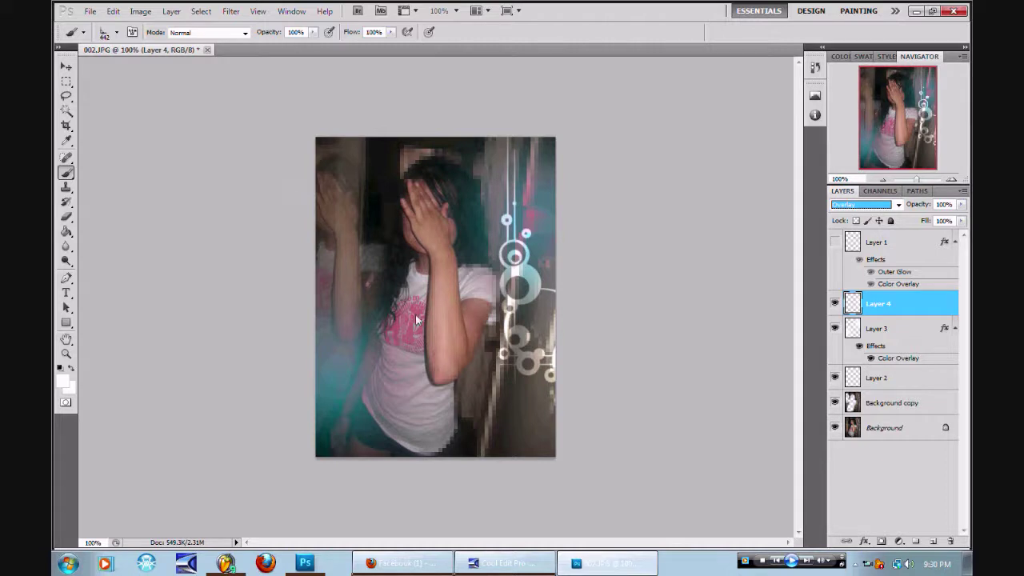
key(Return)
Stamp the circle ornament in the photo's lower-left corner and set Layer 4's opacity to 38%.
click(367, 367)
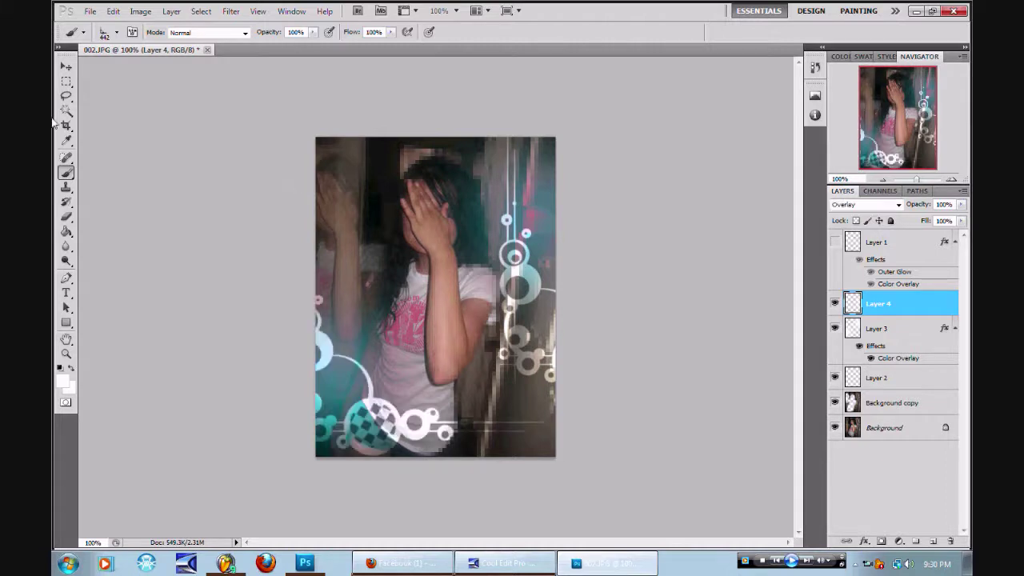
click(962, 204)
drag(928, 226, 922, 222)
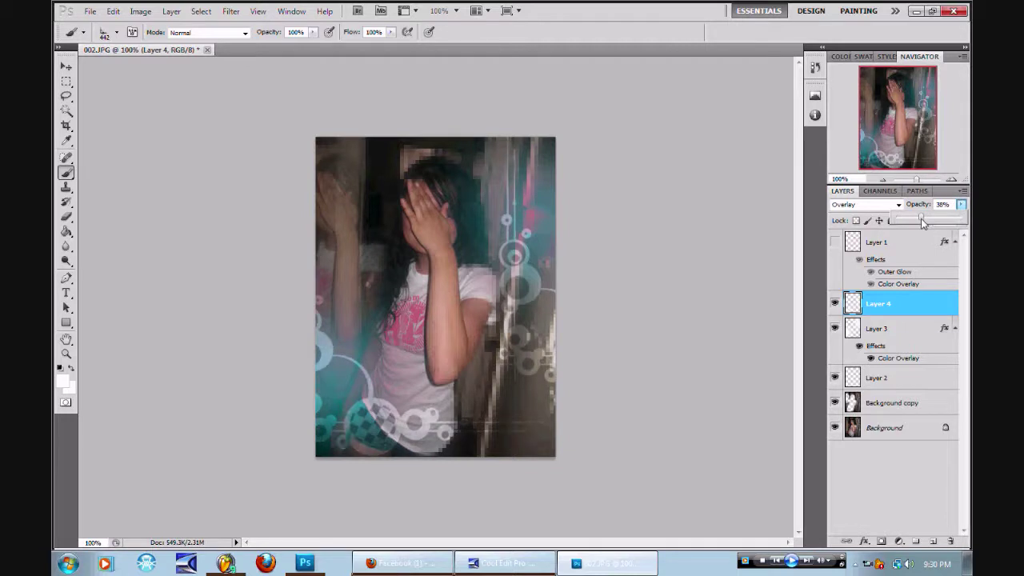
Merge all visible layers into the Background, leaving the hidden Layer 1 separate.
click(888, 430)
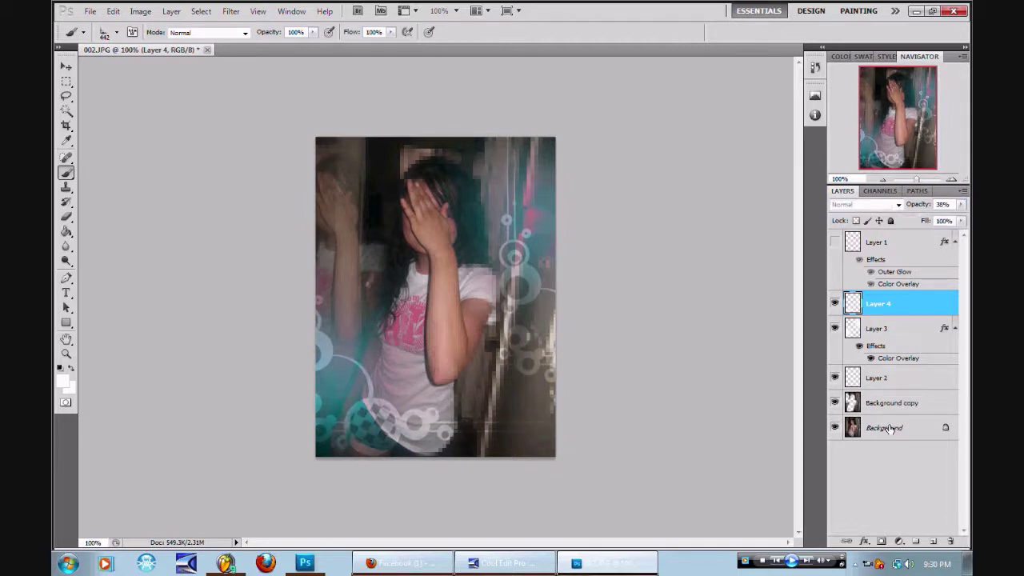
click(889, 430)
right_click(888, 430)
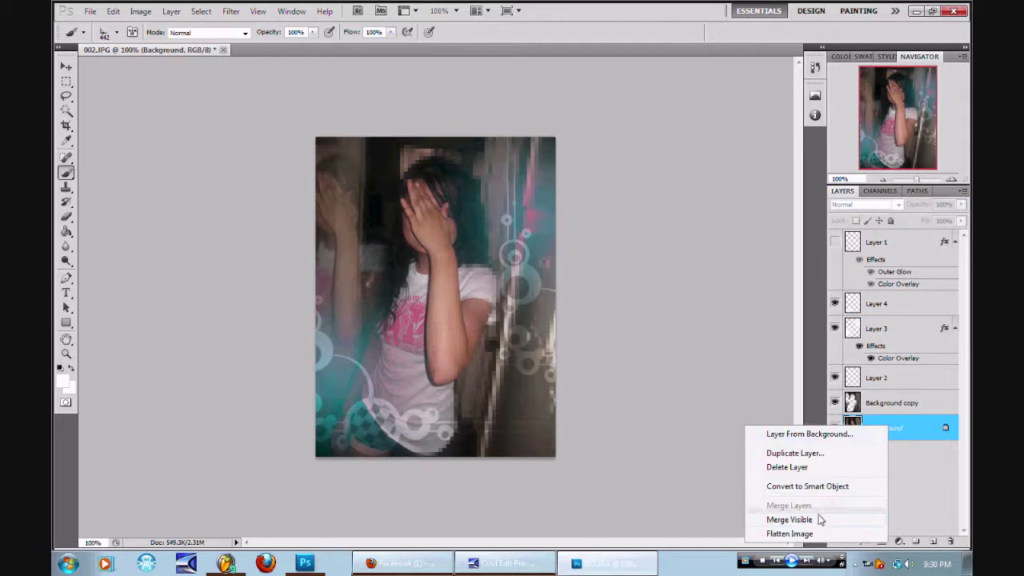
click(824, 519)
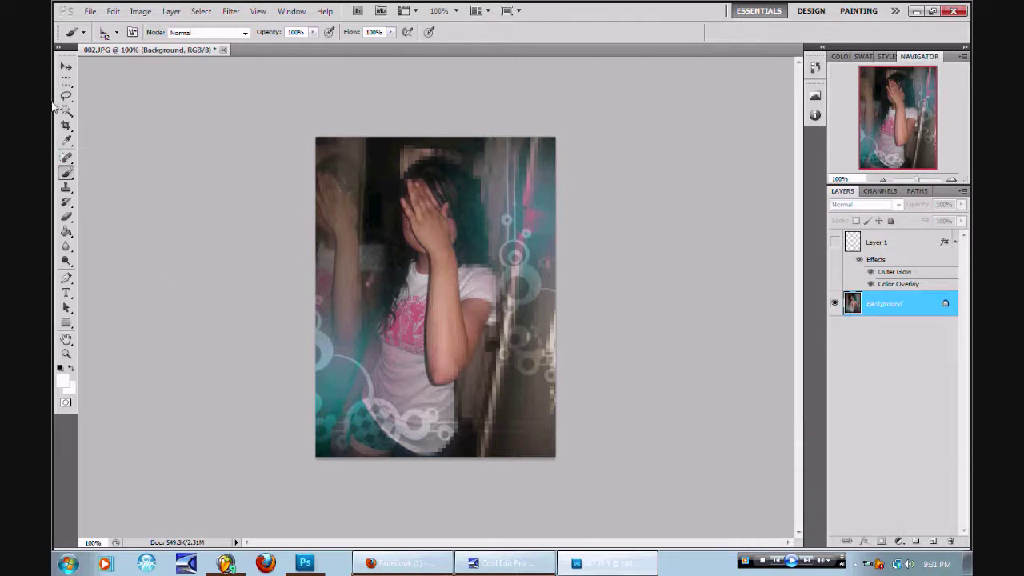
Create a new empty layer above the merged Background, with the Brush tool active.
click(67, 82)
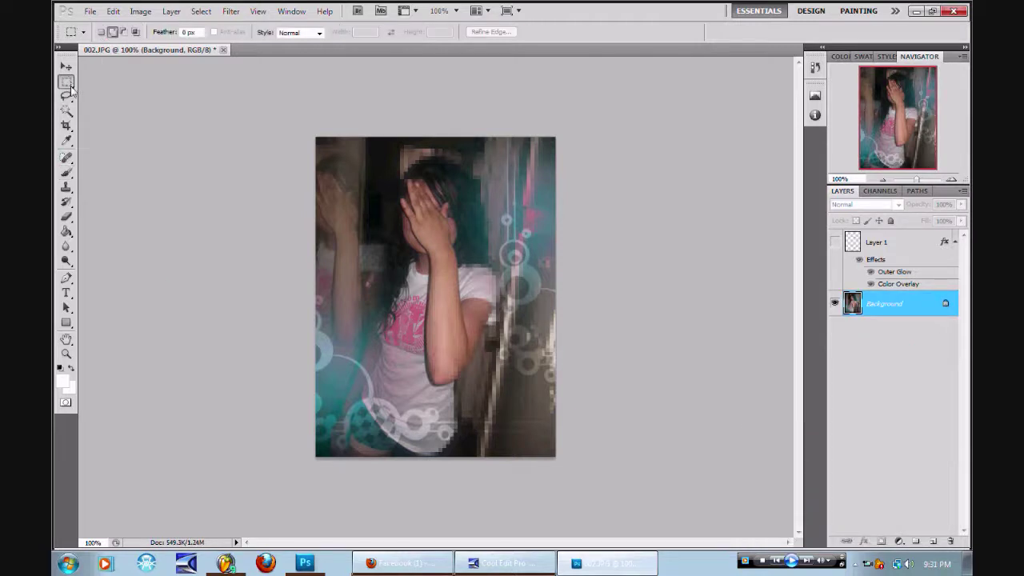
click(66, 172)
click(172, 12)
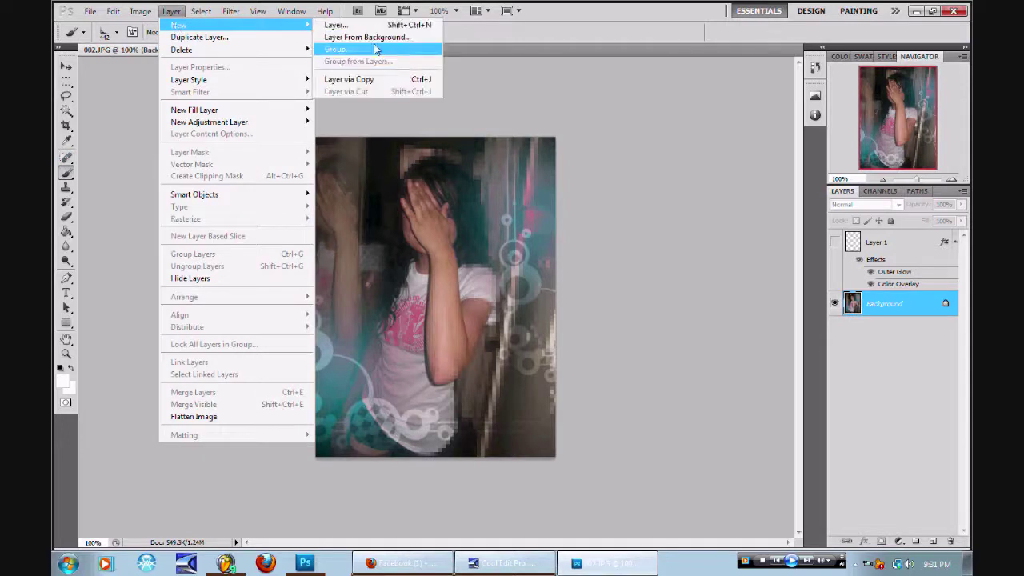
click(360, 26)
key(Return)
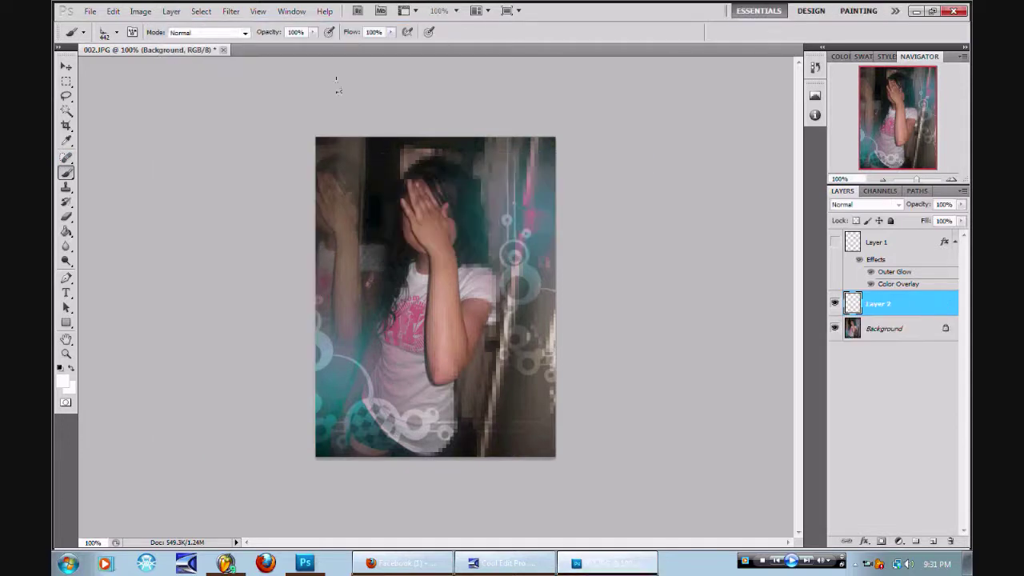
Choose the 400 px sparkle brush from the brush presets.
right_click(472, 218)
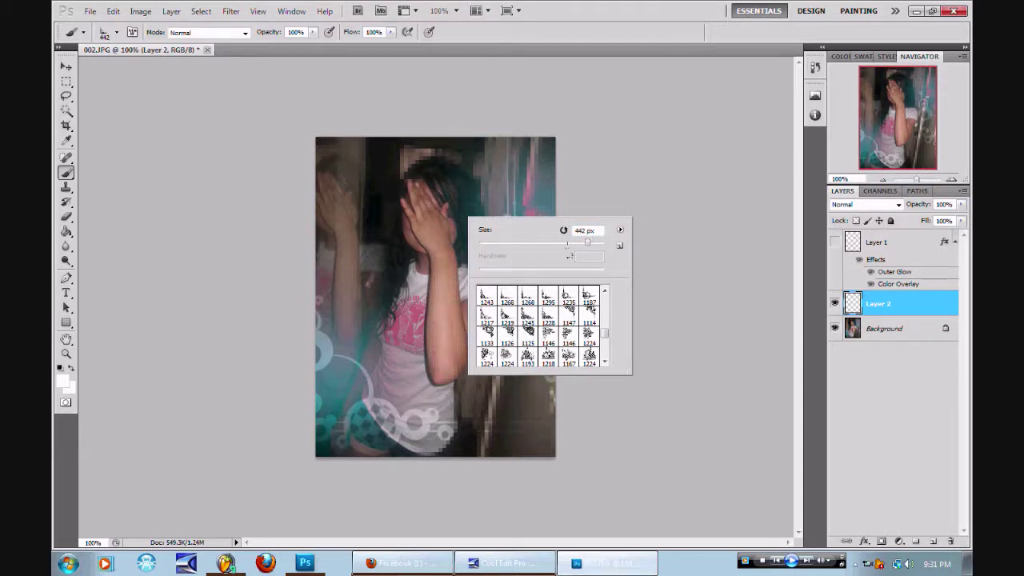
click(605, 362)
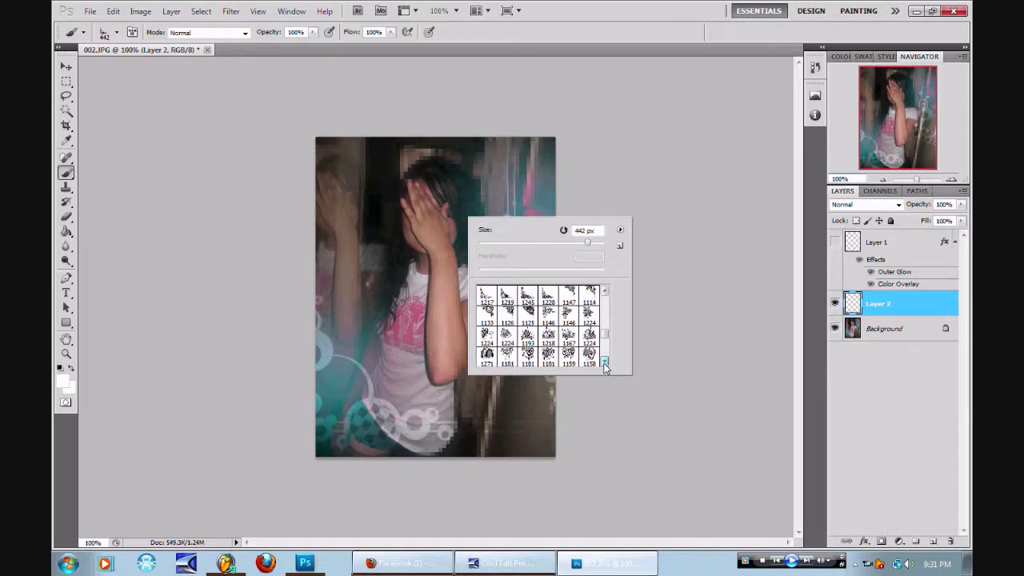
click(604, 362)
click(605, 362)
click(605, 362)
click(488, 317)
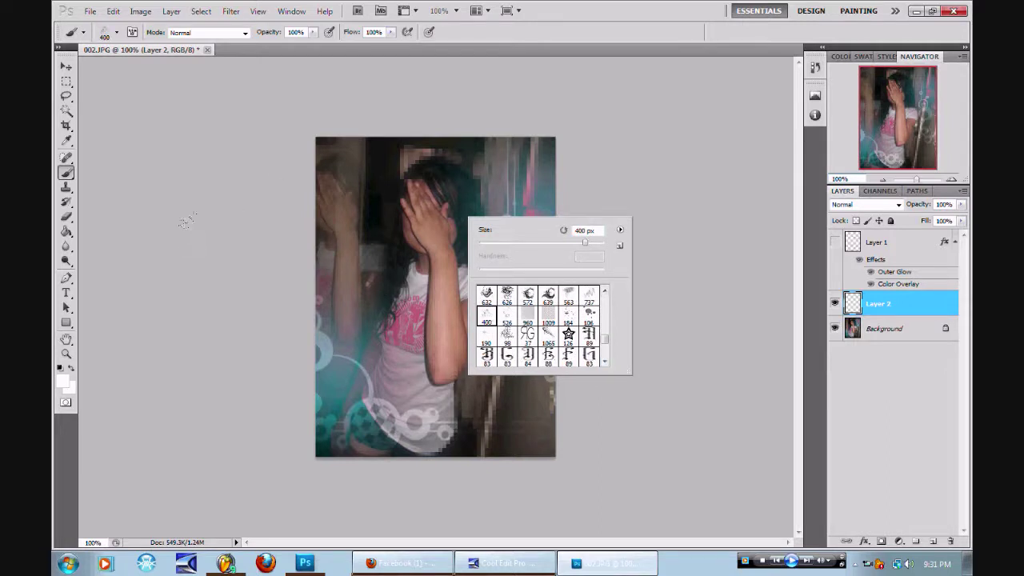
Stamp white sparkles repeatedly over the photo's lower-left area and lower-right side on Layer 2.
click(206, 232)
click(206, 232)
click(206, 232)
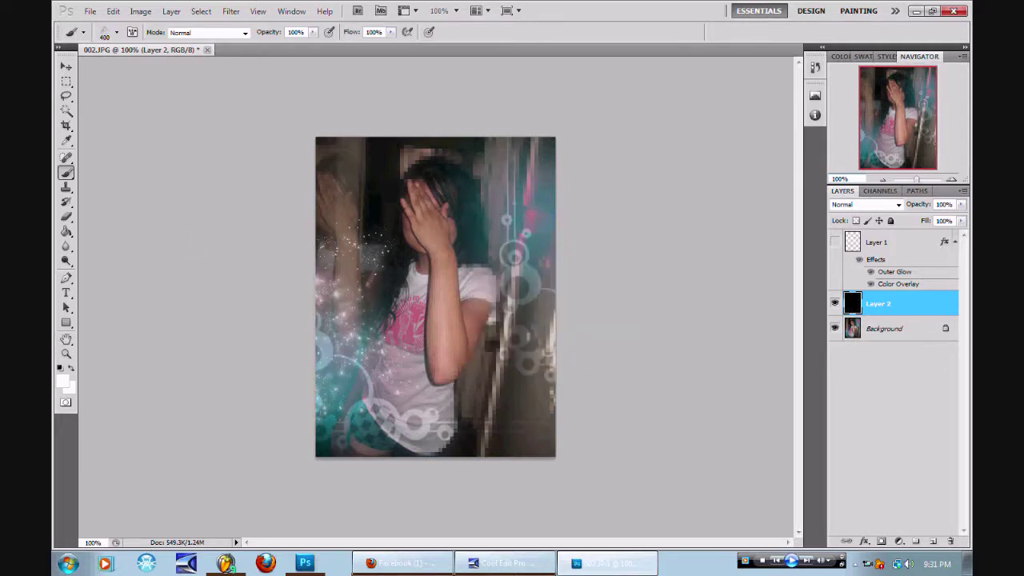
click(540, 336)
click(540, 336)
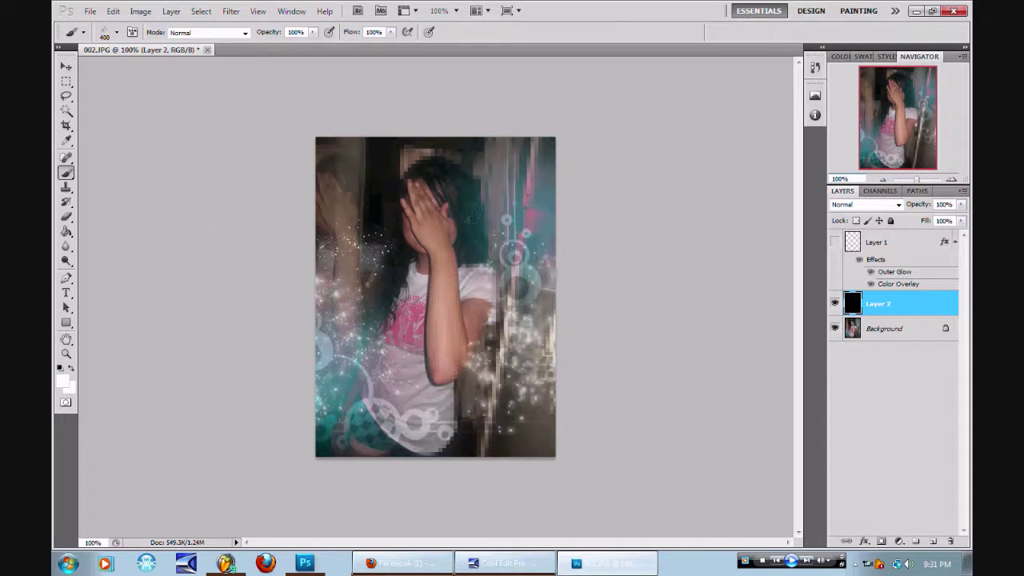
Apply an Outer Glow to the sparkle layer, using the pink c36174 sampled from the shirt's print.
right_click(891, 240)
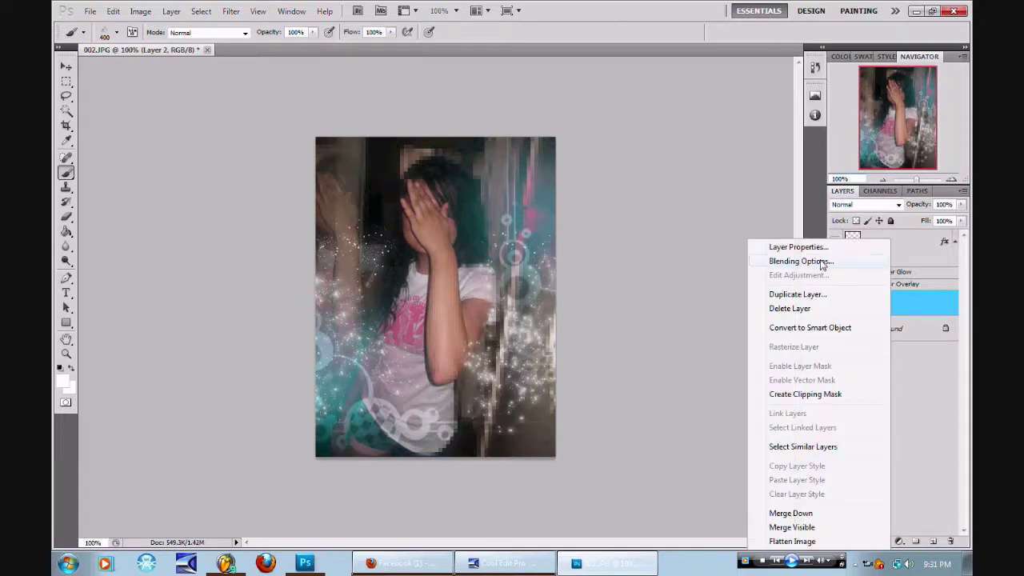
click(821, 262)
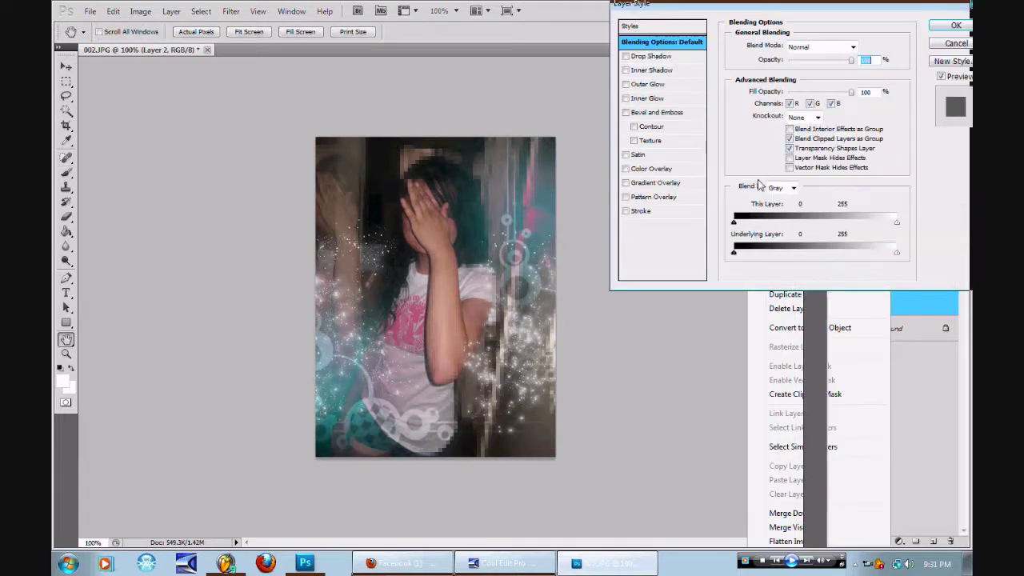
click(648, 84)
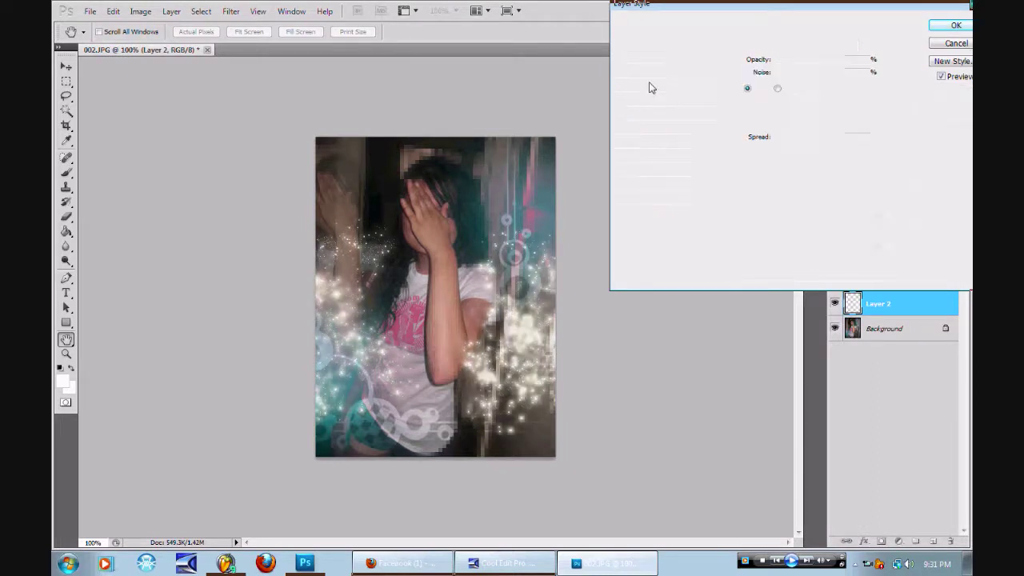
click(760, 87)
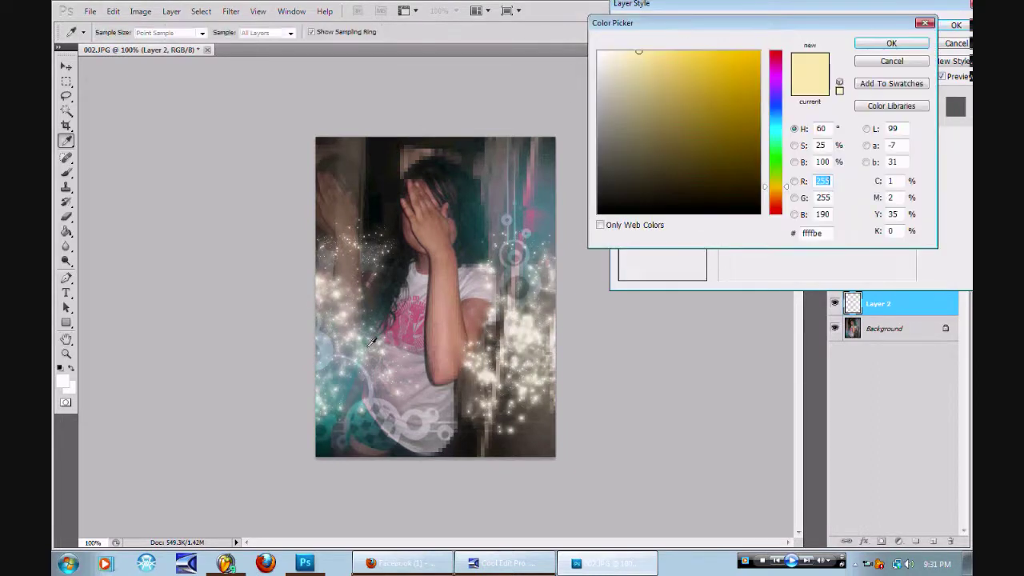
click(416, 312)
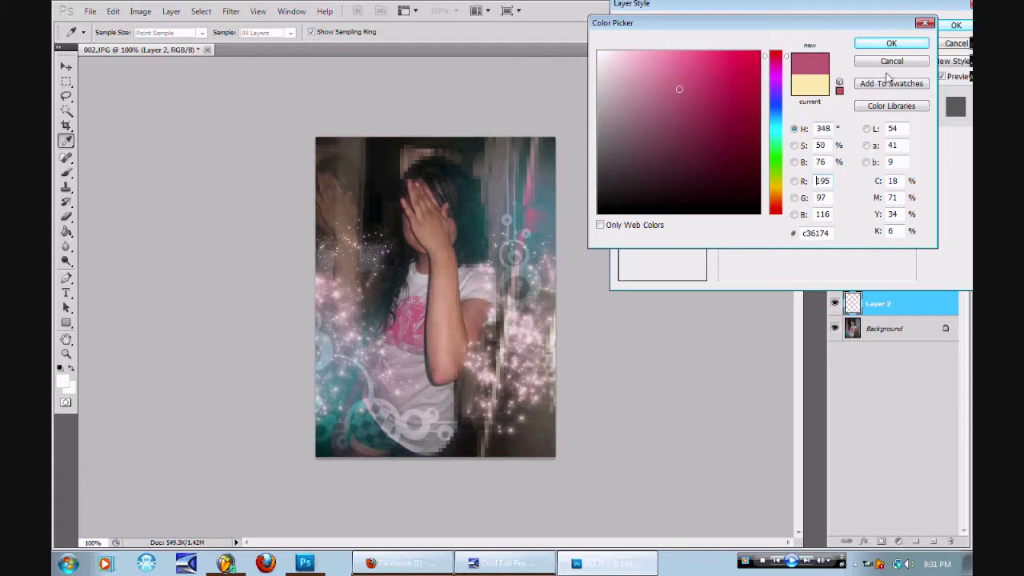
click(889, 44)
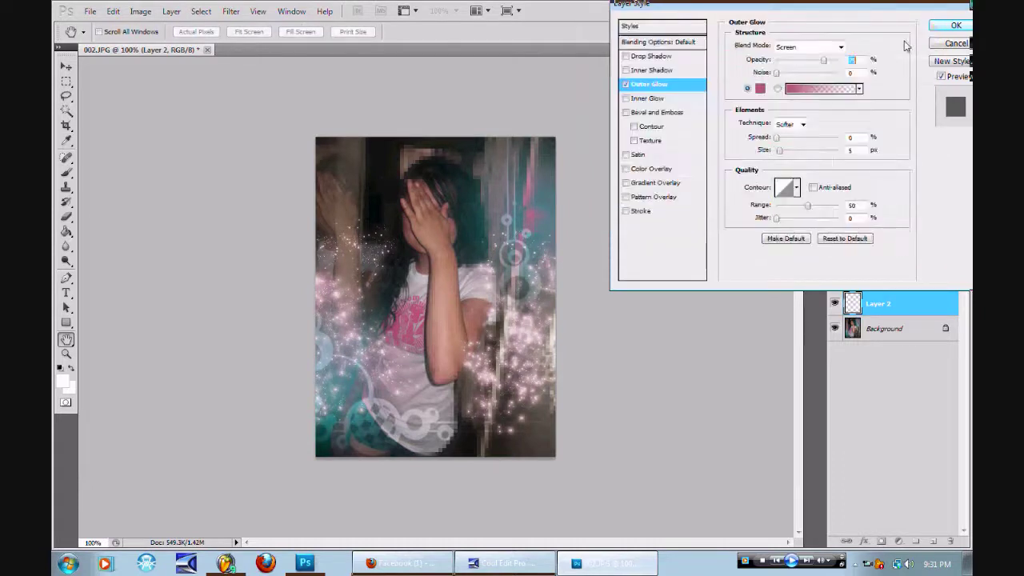
click(955, 26)
Erase the sparkles over the girl's body, the reflection beside her and the area next to her elbow on Layer 2.
click(66, 217)
click(66, 218)
drag(389, 368, 360, 344)
drag(467, 353, 516, 280)
drag(495, 209, 399, 322)
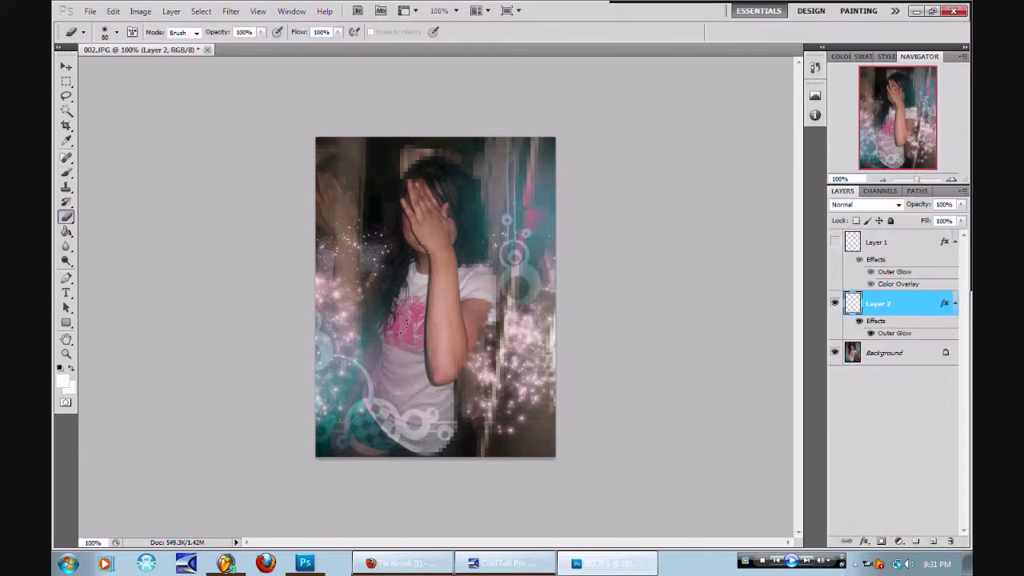
drag(387, 249, 326, 204)
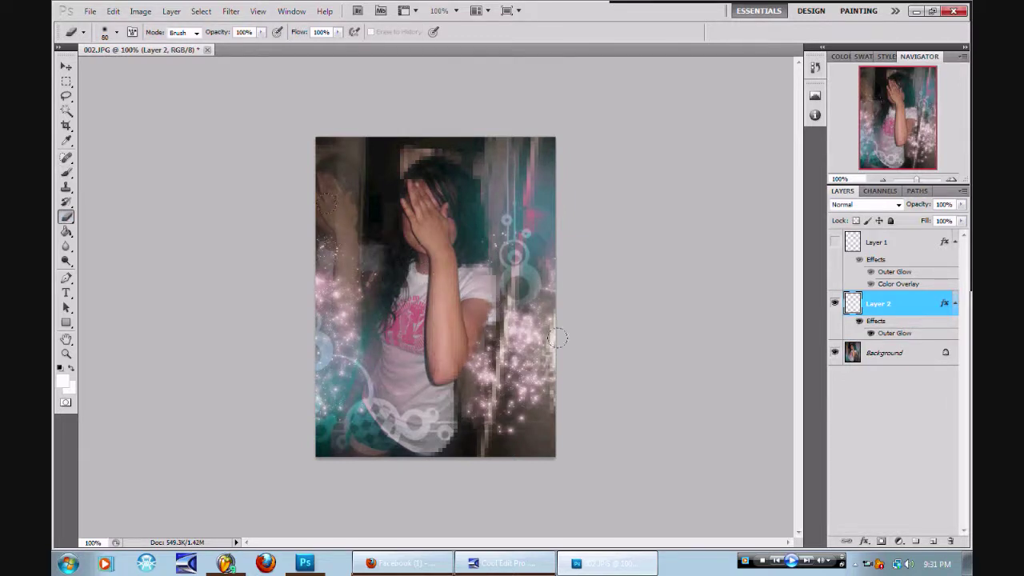
mouse_move(496, 290)
mouse_down()
mouse_move(476, 355)
mouse_move(480, 404)
mouse_up()
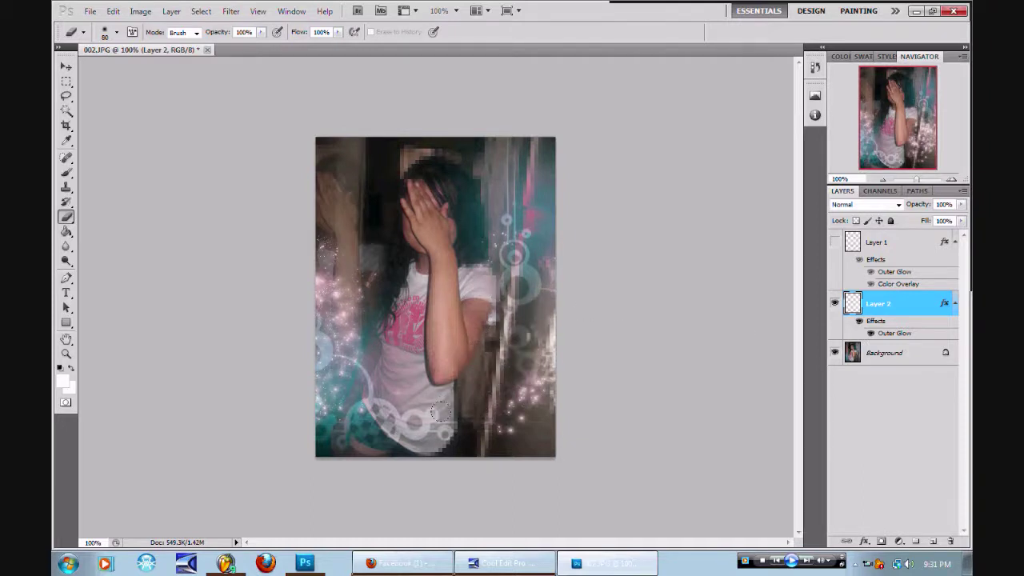
Add a new empty layer above Layer 1.
click(877, 243)
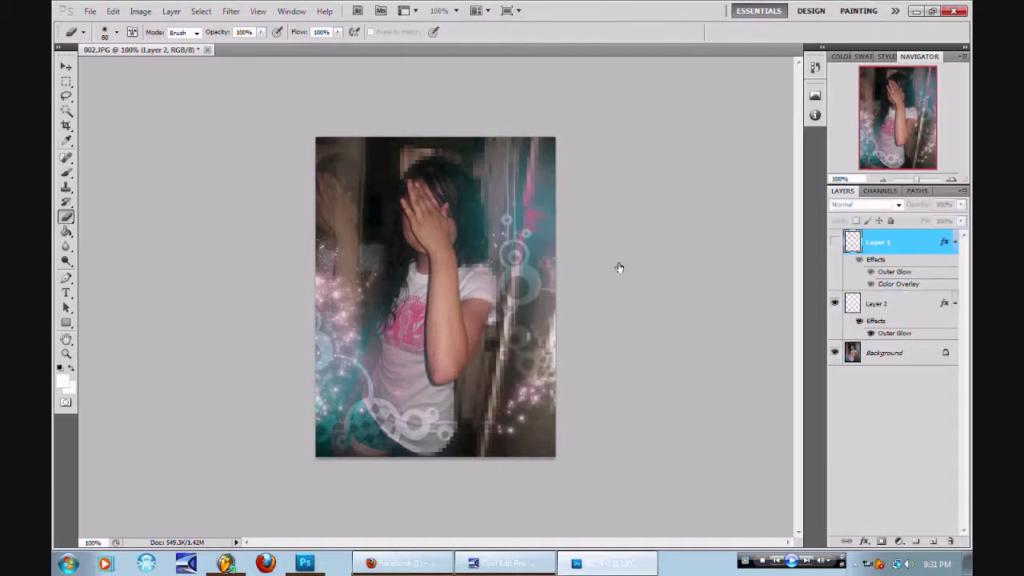
click(174, 13)
mouse_move(171, 24)
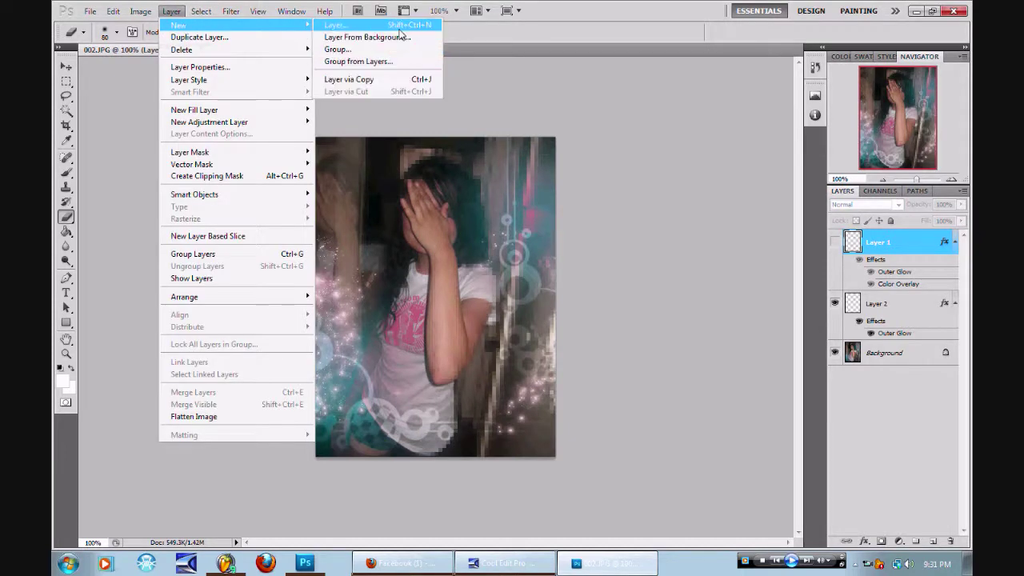
click(398, 27)
click(610, 181)
Select a rectangle about 364 by 480 pixels just inside the photo's edges and copy its merged content.
click(67, 83)
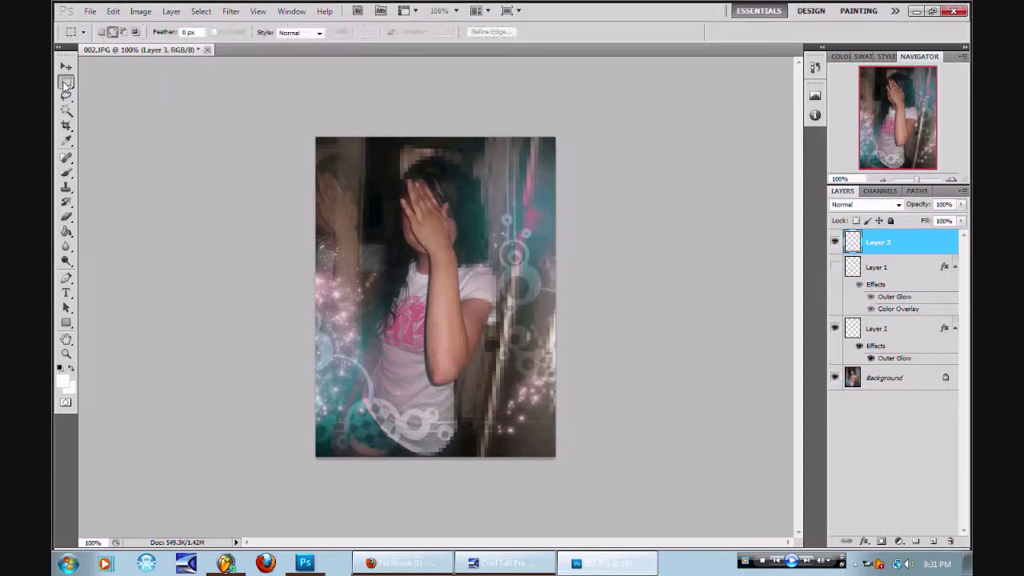
drag(444, 315, 551, 450)
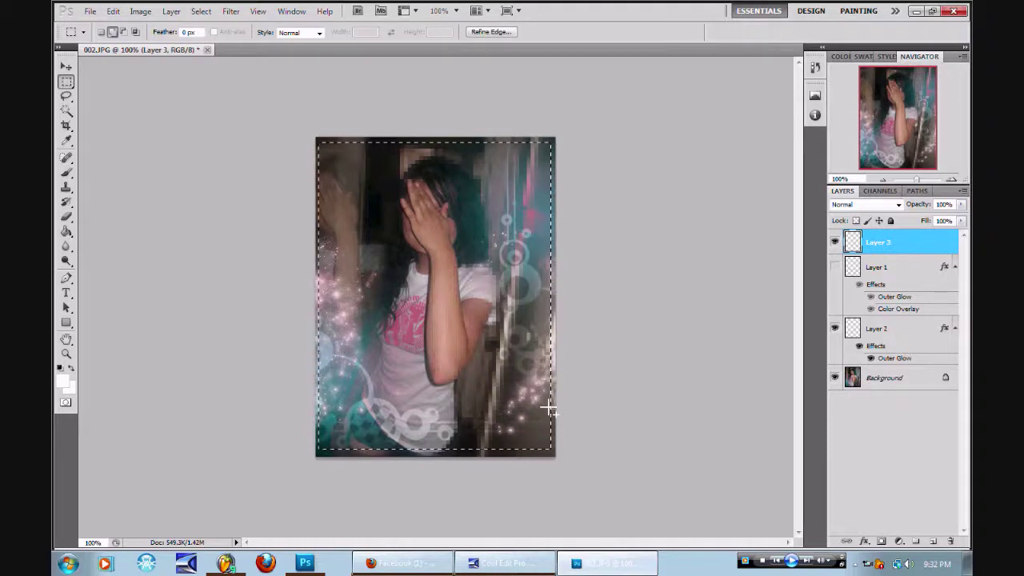
click(428, 566)
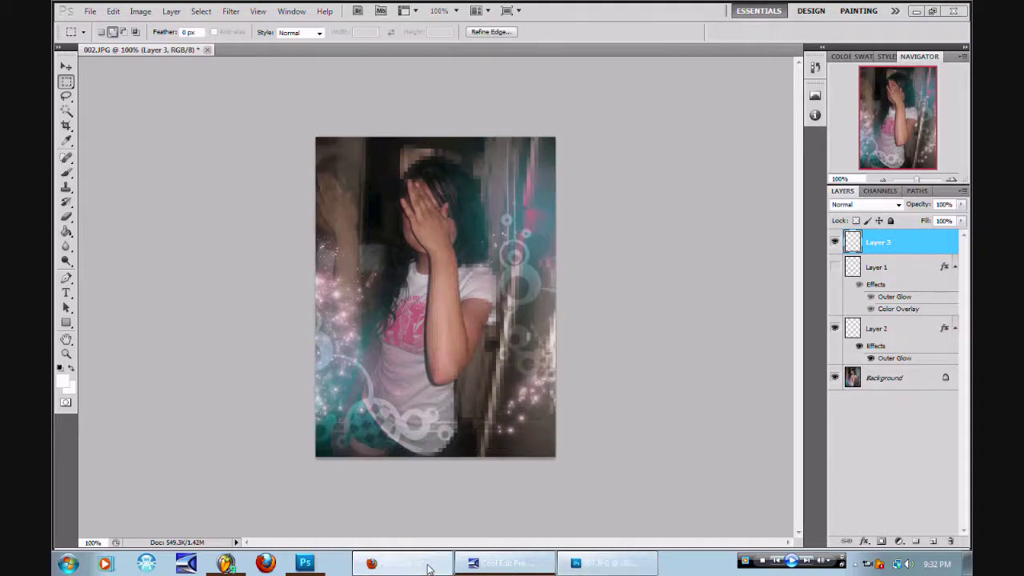
click(608, 563)
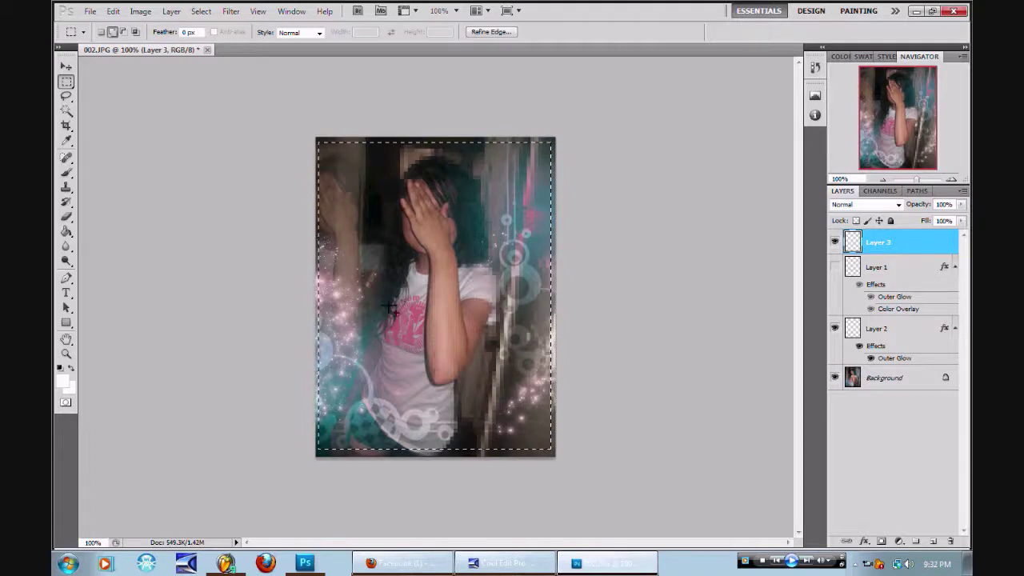
click(113, 11)
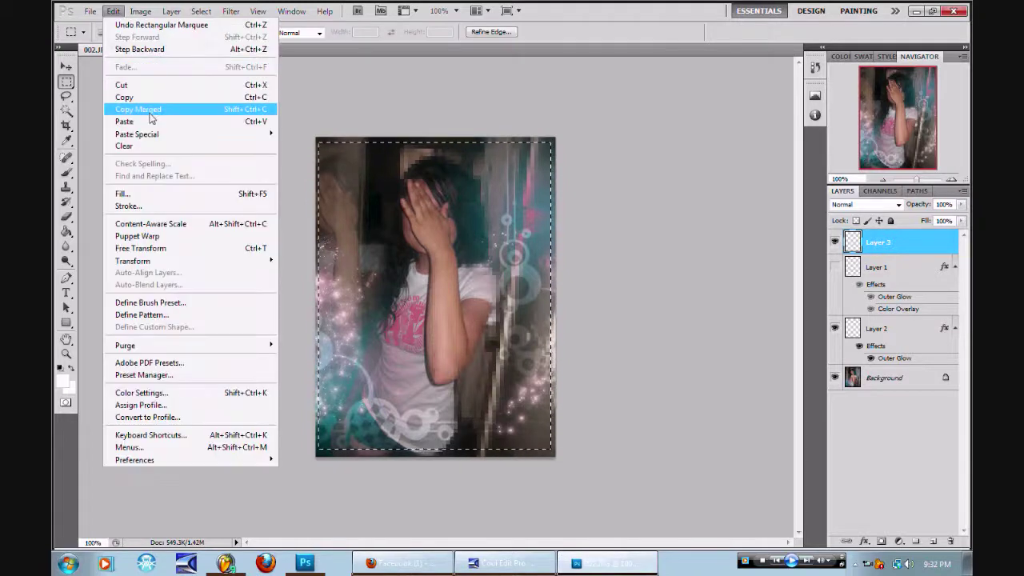
click(128, 105)
Cancel the new document setup and clear the rectangular selection on the photo.
click(92, 11)
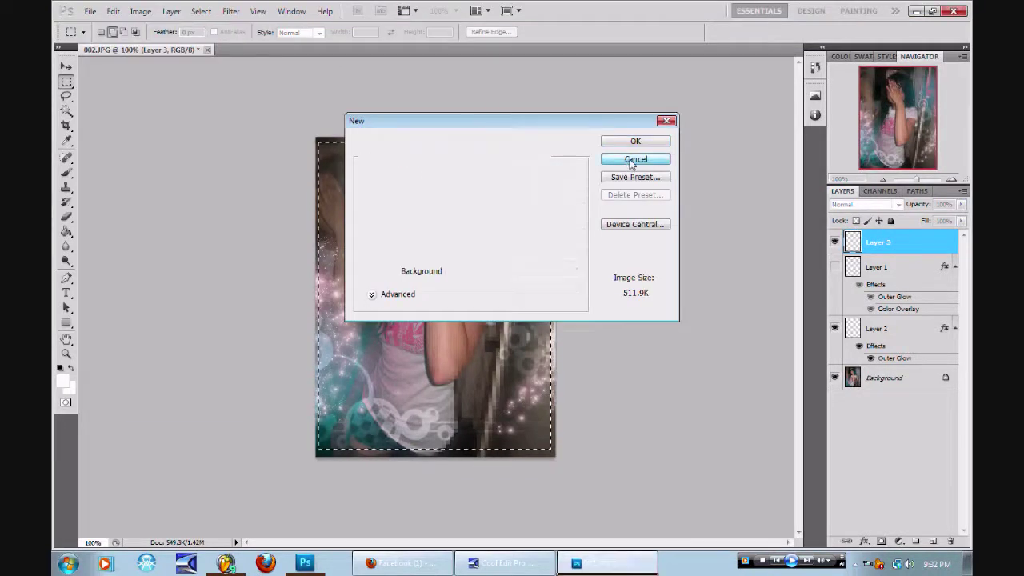
click(632, 160)
click(210, 13)
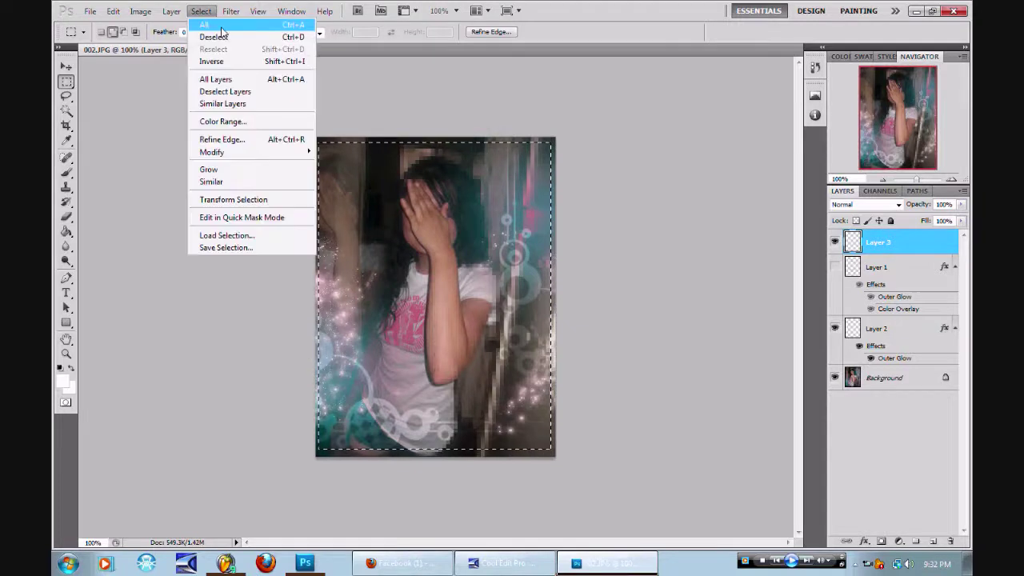
click(219, 37)
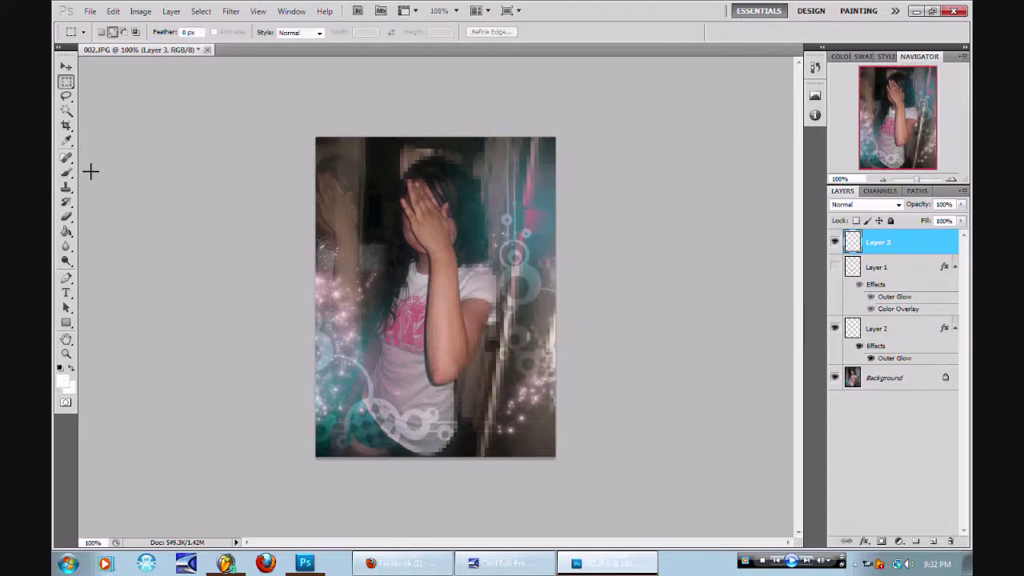
click(66, 172)
right_click(429, 245)
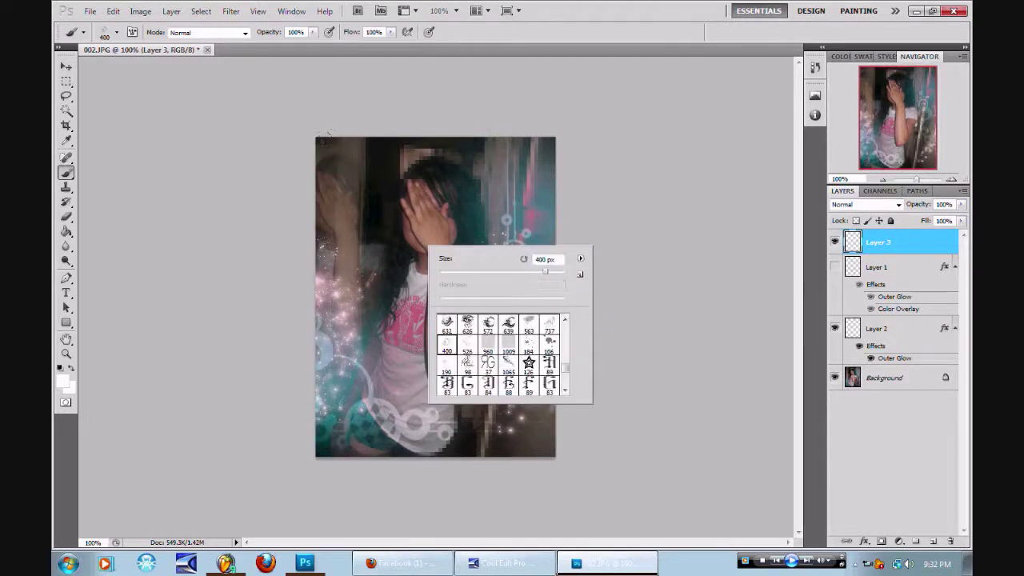
mouse_move(570, 379)
mouse_down()
mouse_move(567, 354)
mouse_move(565, 382)
mouse_up()
key(Return)
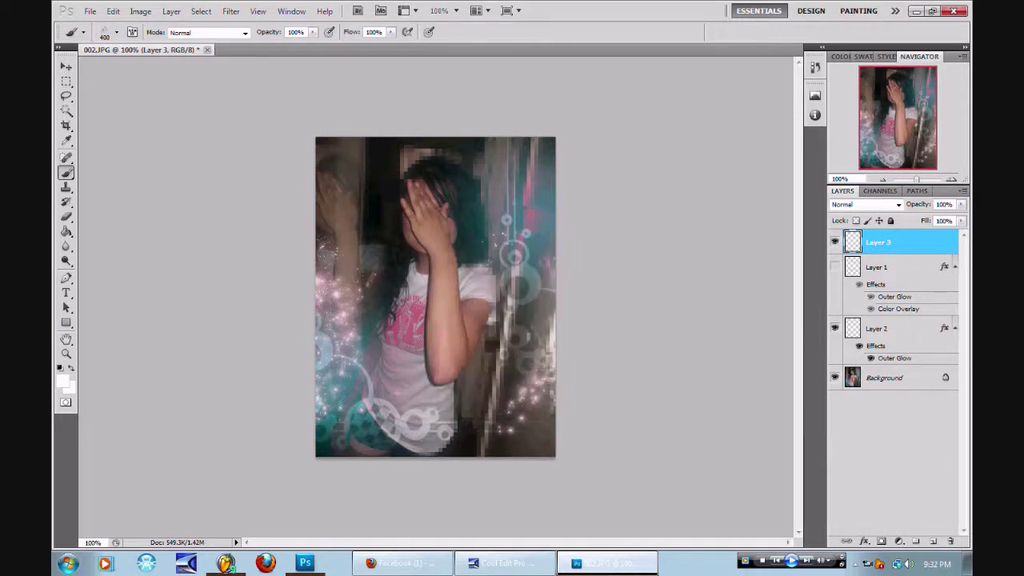
click(91, 11)
click(98, 24)
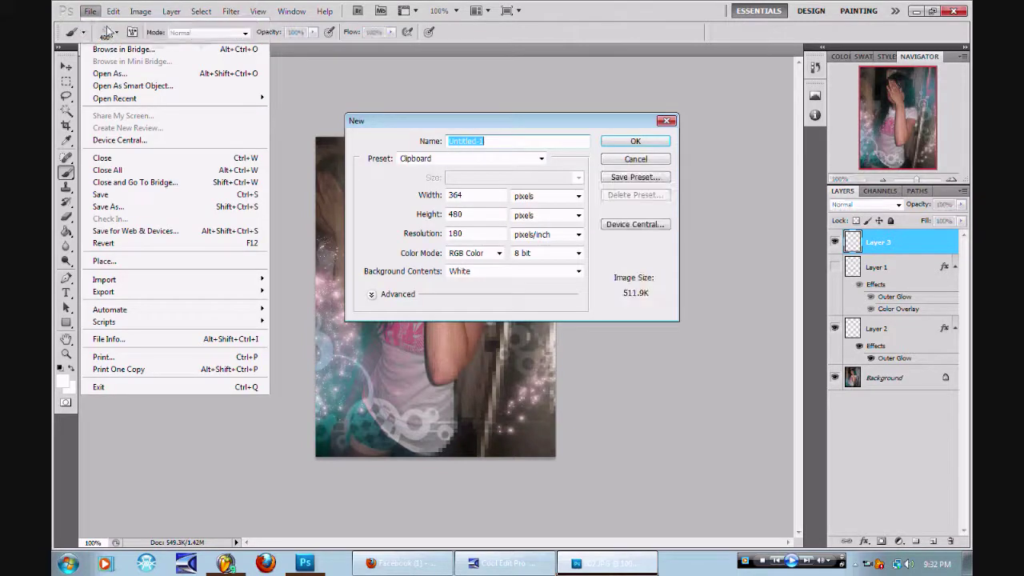
click(616, 160)
click(90, 11)
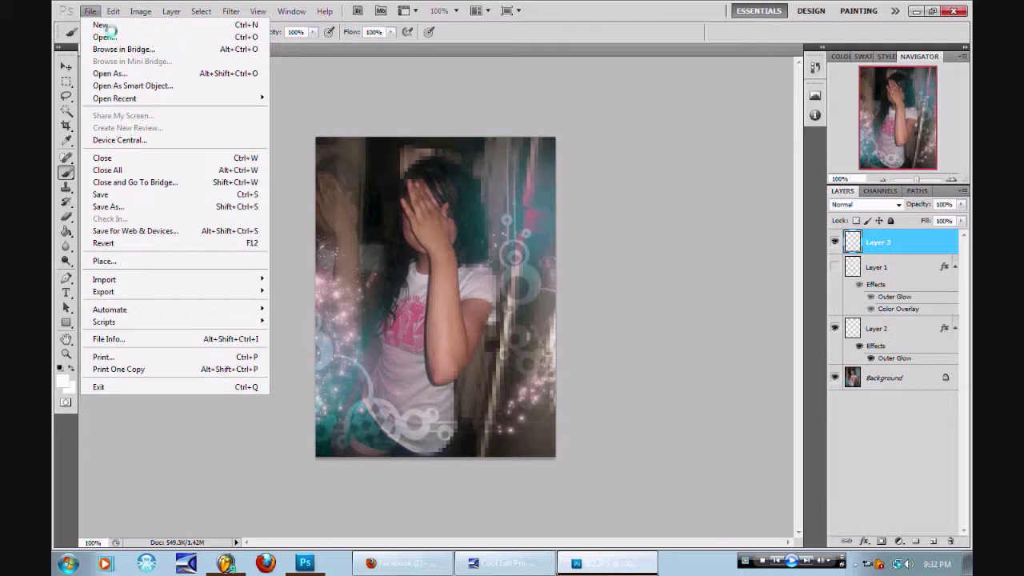
click(110, 27)
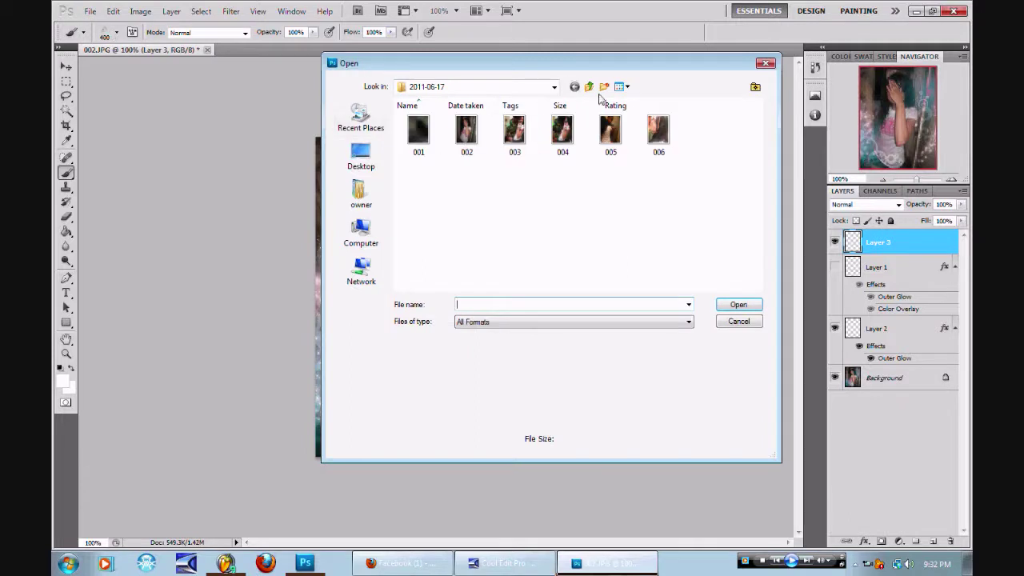
click(588, 86)
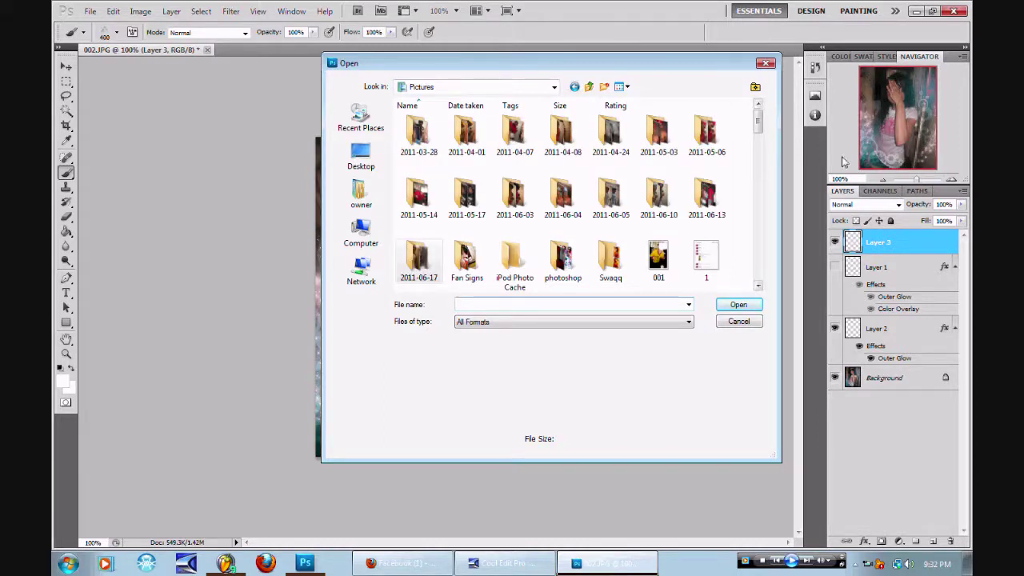
drag(758, 121, 758, 162)
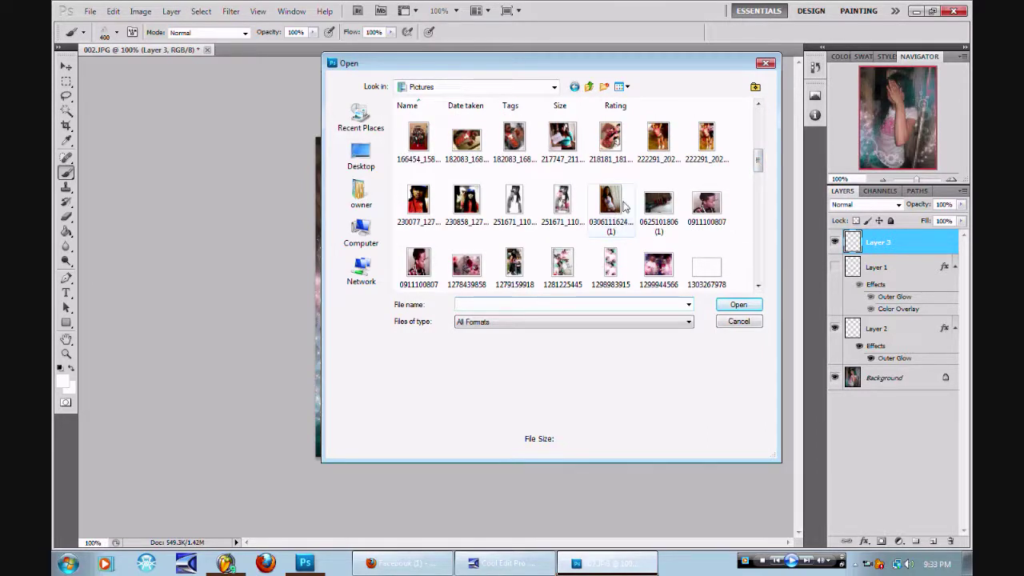
click(625, 207)
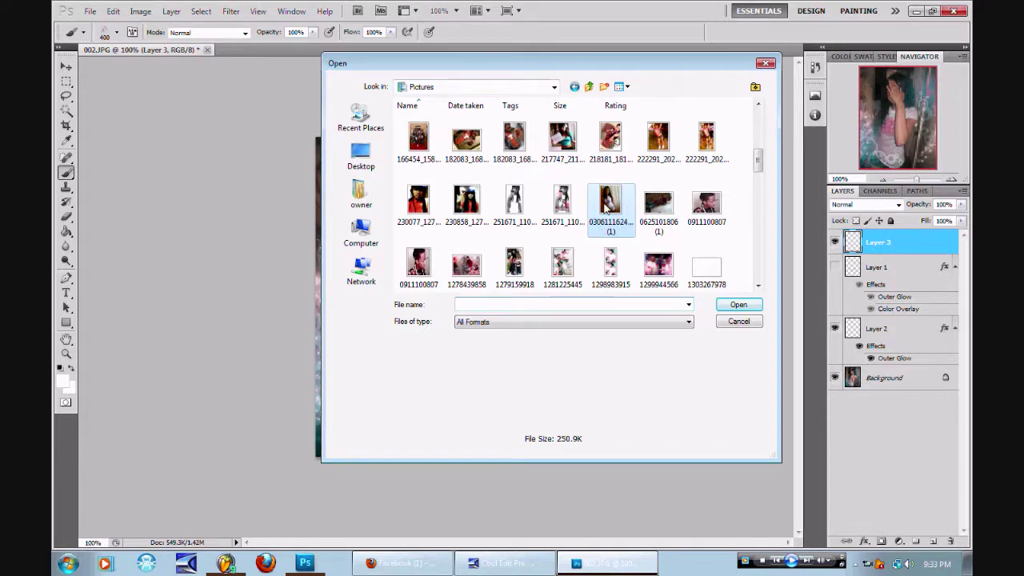
key(Escape)
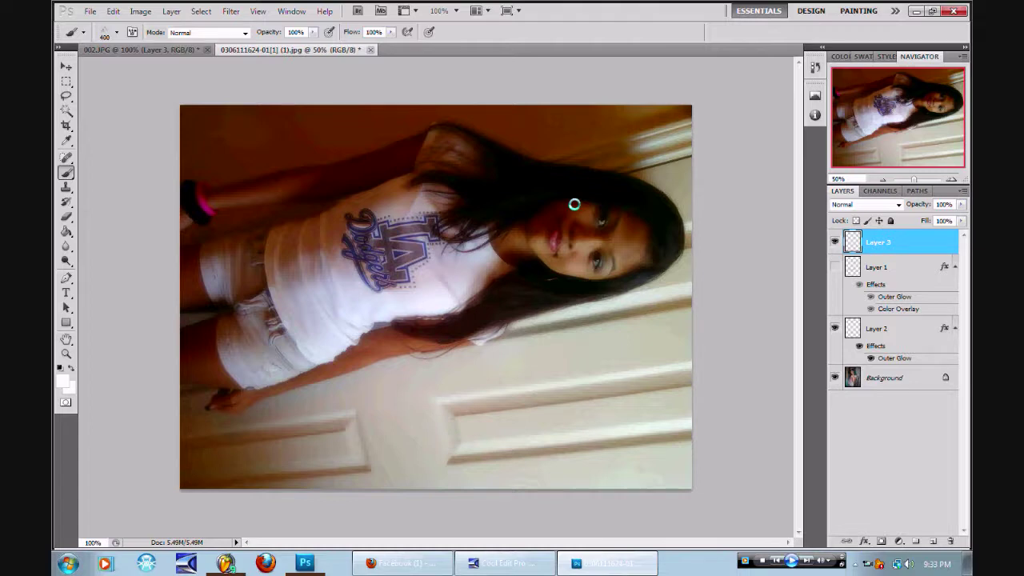
key(alt+Tab)
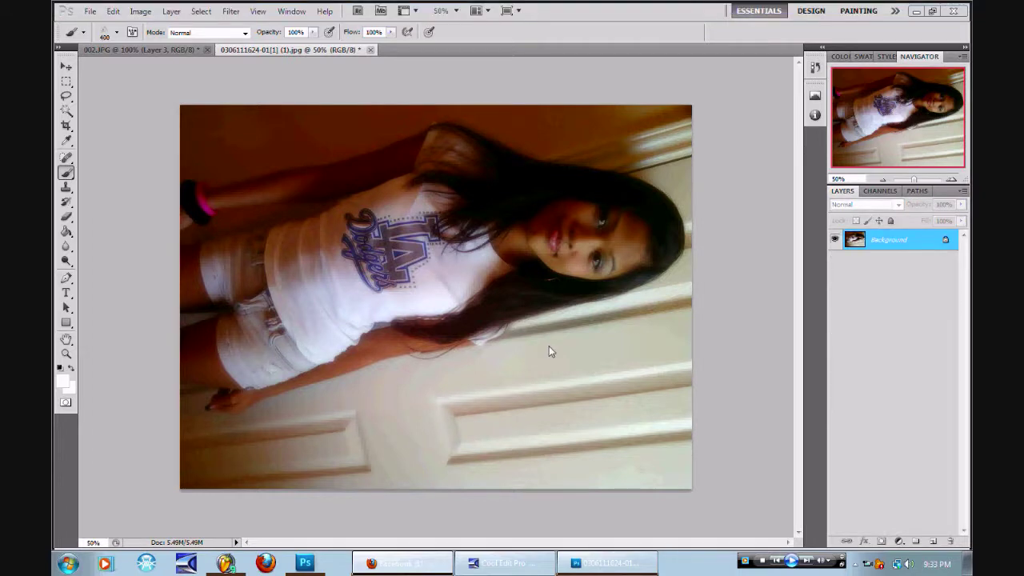
Try rotating the newly opened photo 90° clockwise, and rotate it back 90° counterclockwise.
click(140, 12)
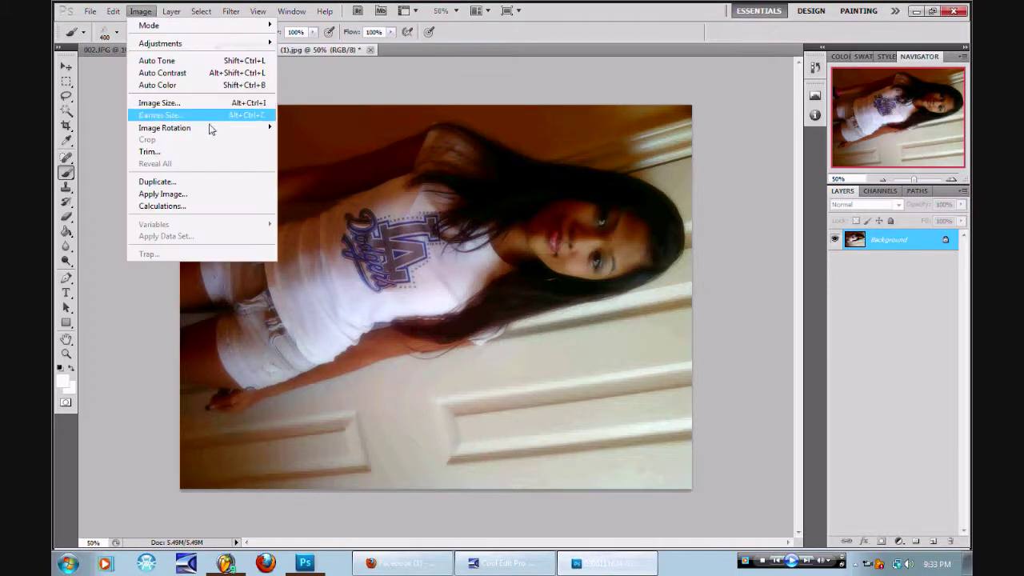
mouse_move(208, 128)
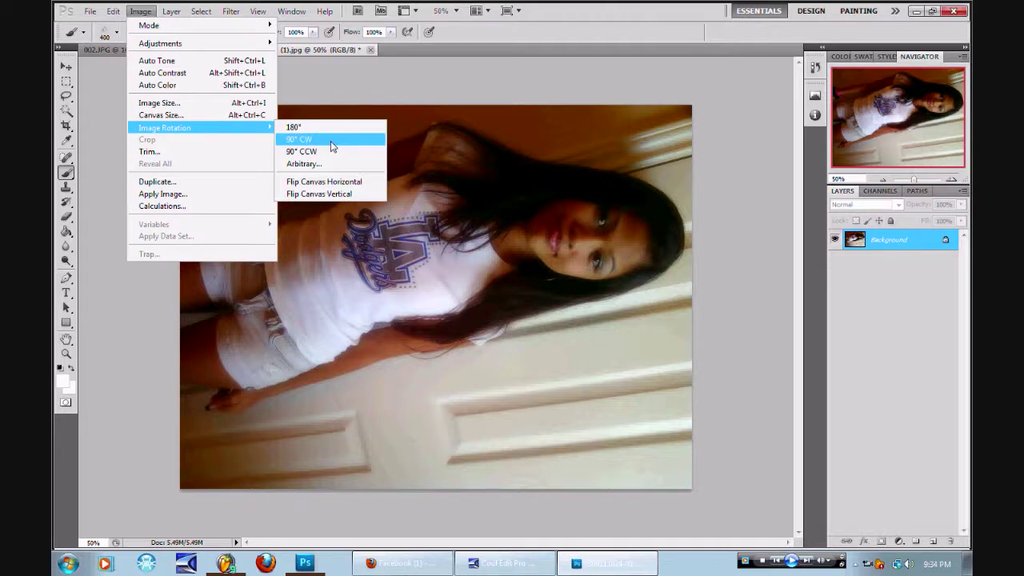
click(330, 140)
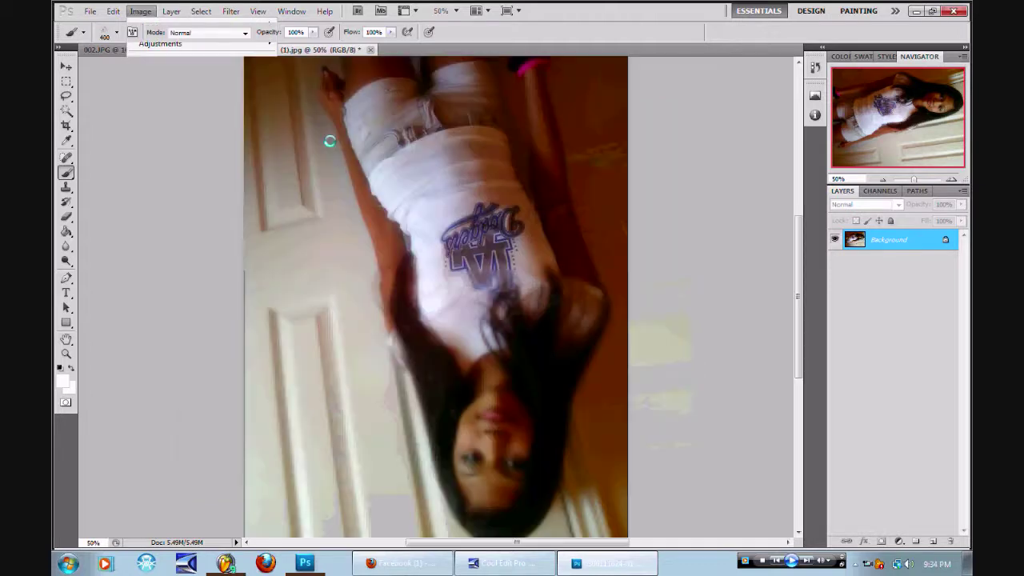
click(137, 12)
mouse_move(176, 128)
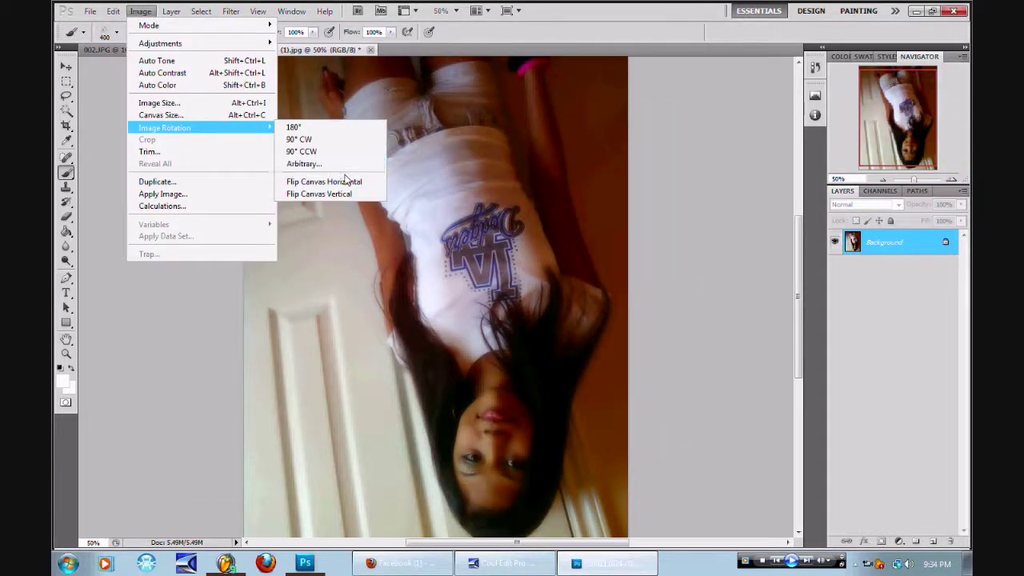
click(331, 151)
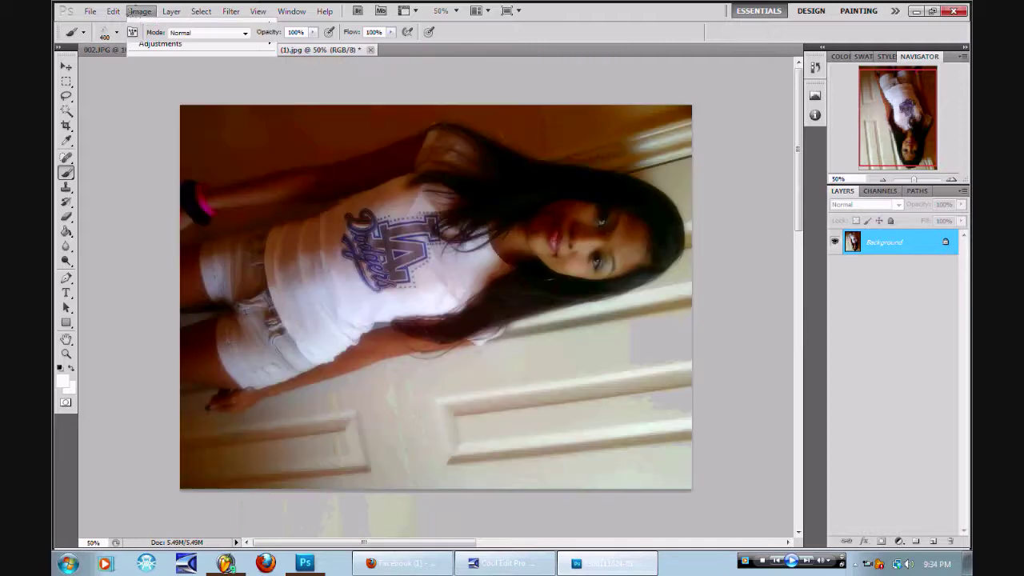
Rotate the whole photo 90° counterclockwise so the girl stands upright.
click(140, 11)
mouse_move(233, 130)
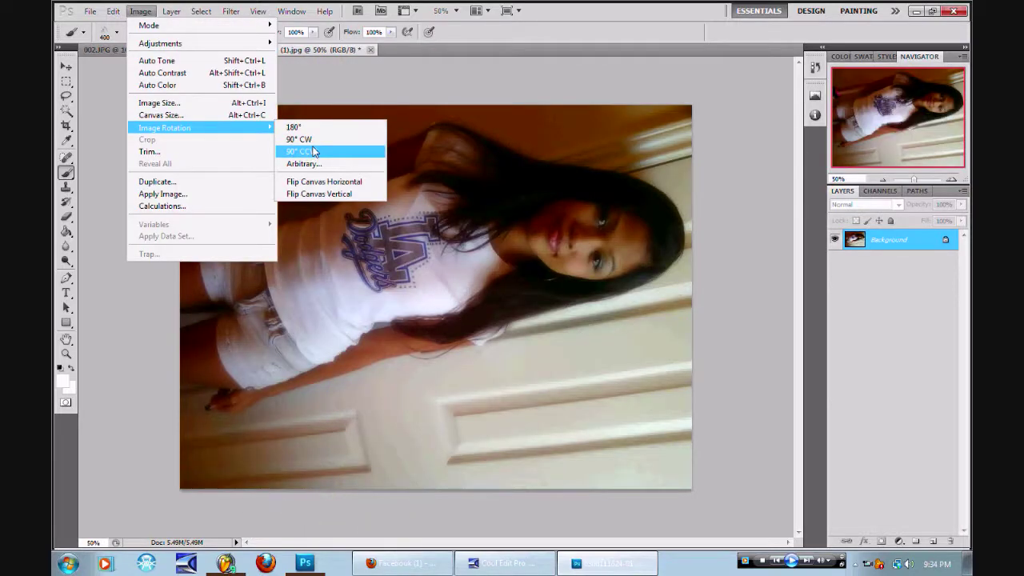
click(314, 152)
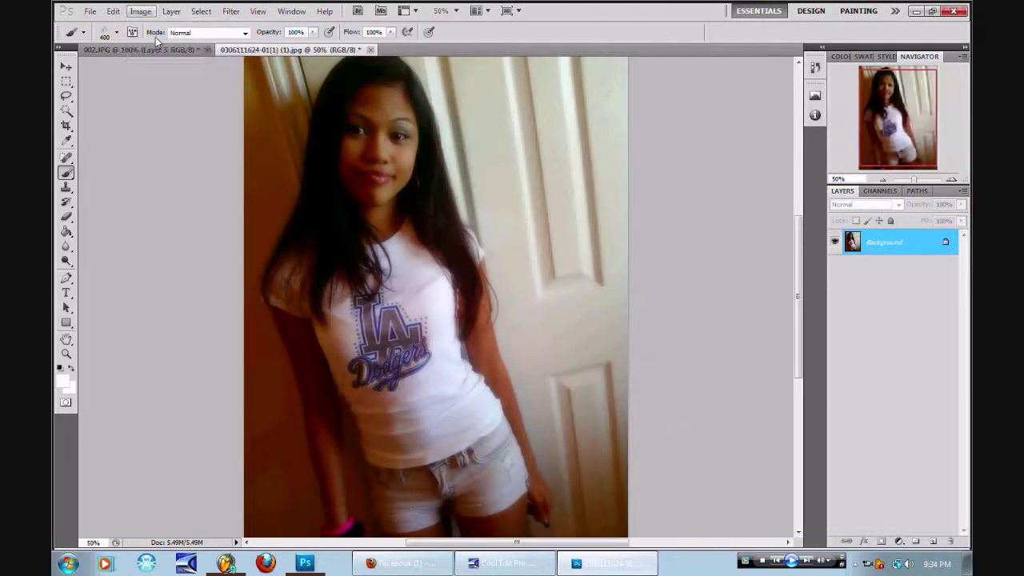
Resize the photo to a height of 600 pixels with its proportions kept, and view it at 100%.
click(140, 11)
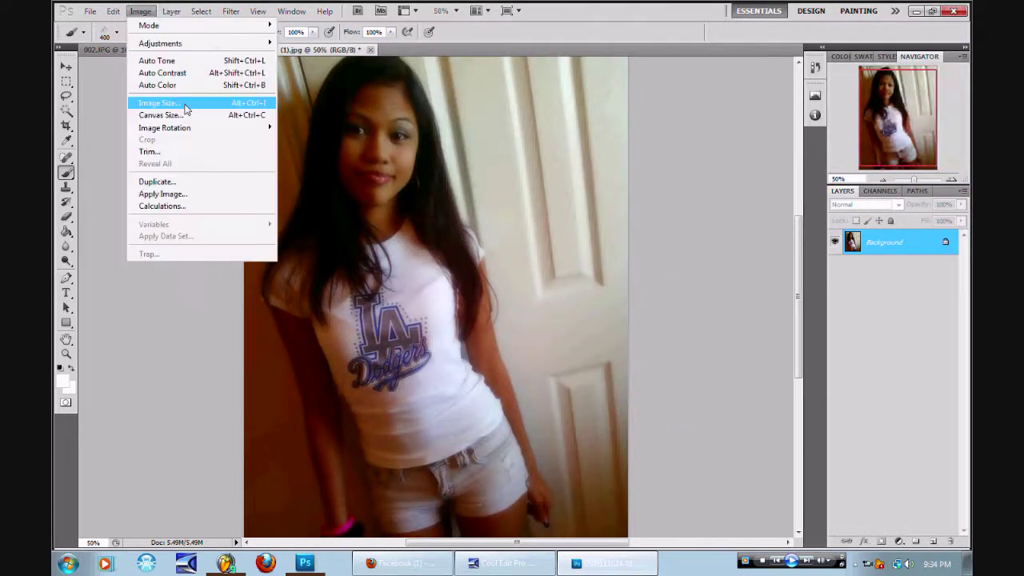
click(152, 100)
drag(466, 173, 444, 172)
text(600)
key(Return)
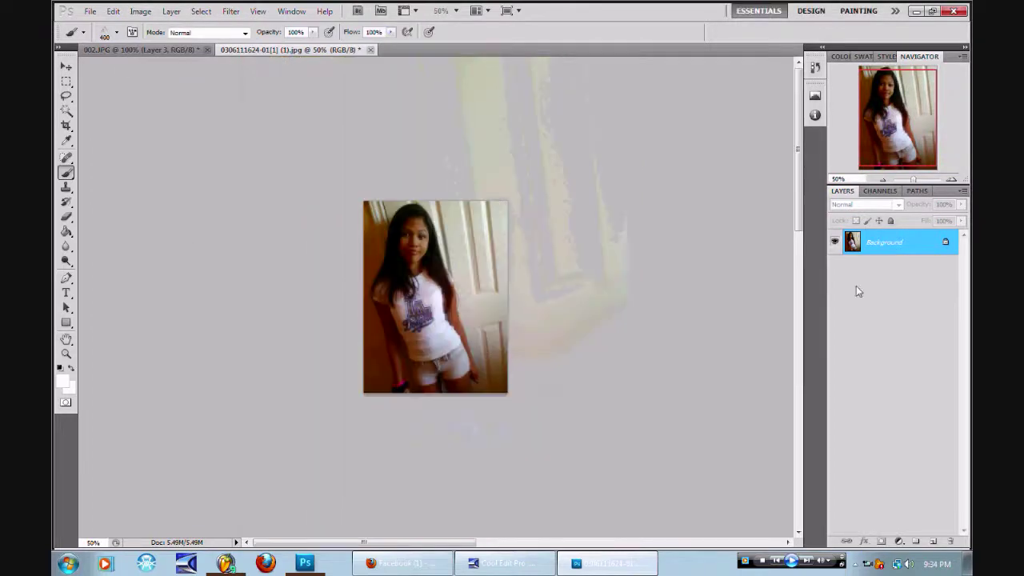
text(100)
key(Return)
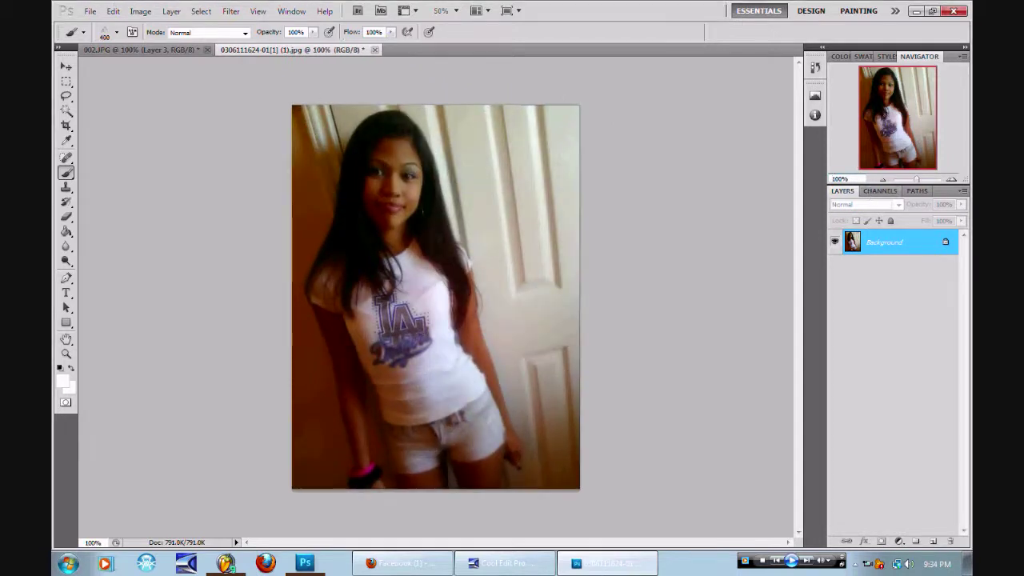
Select the entire resized photo and copy it.
click(210, 12)
click(206, 24)
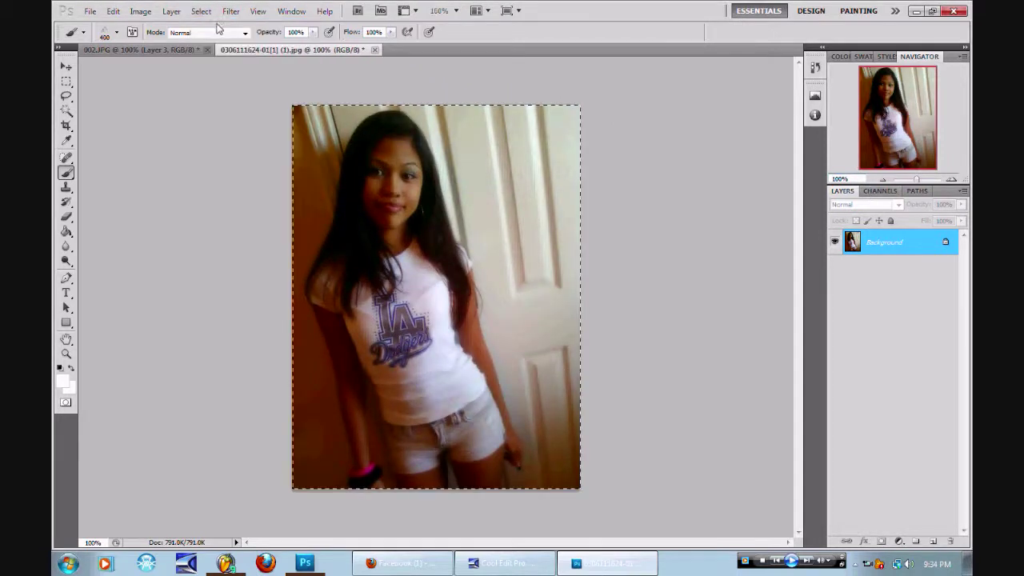
click(117, 16)
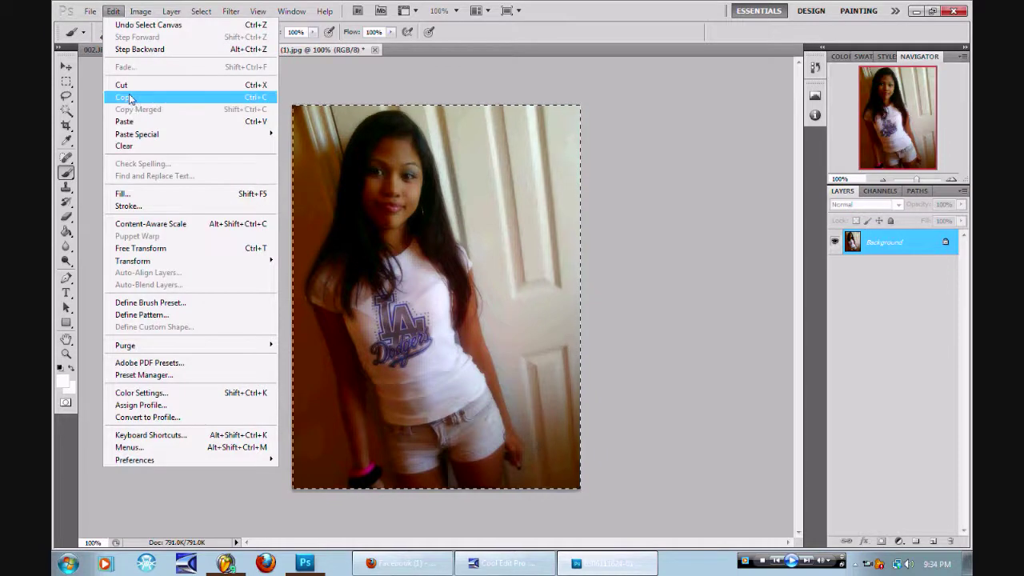
click(124, 97)
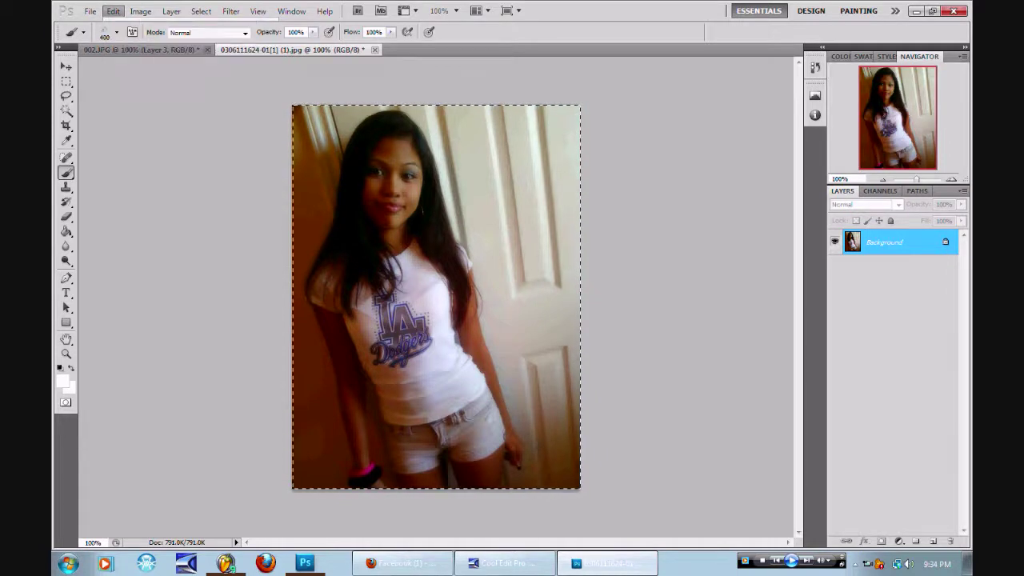
Create a blank white document of 1100 by 1100 pixels and paste the copied photo into it.
click(90, 11)
click(105, 26)
key(Tab)
text(1100)
key(Tab)
text(1100)
key(Escape)
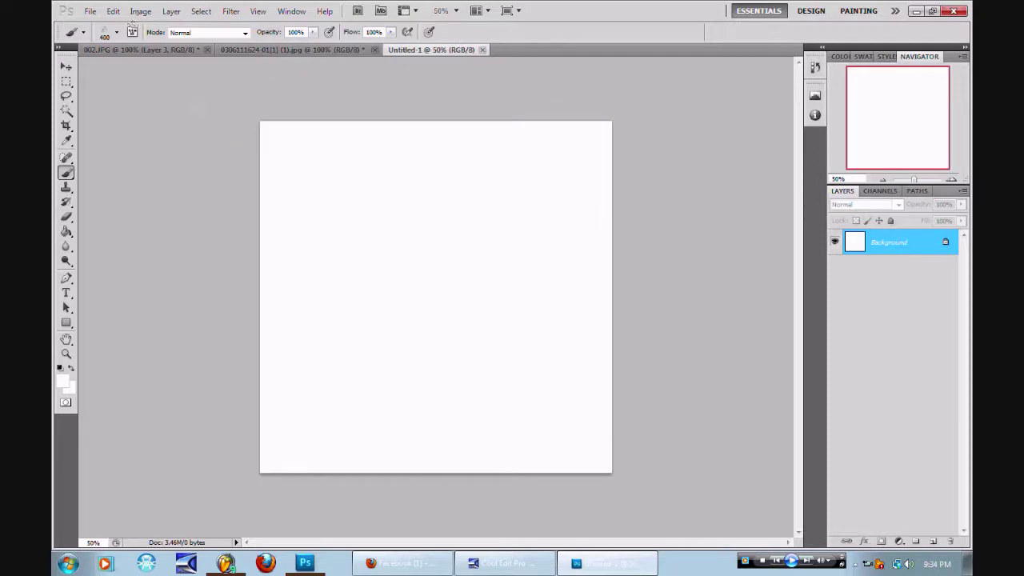
click(113, 12)
click(156, 132)
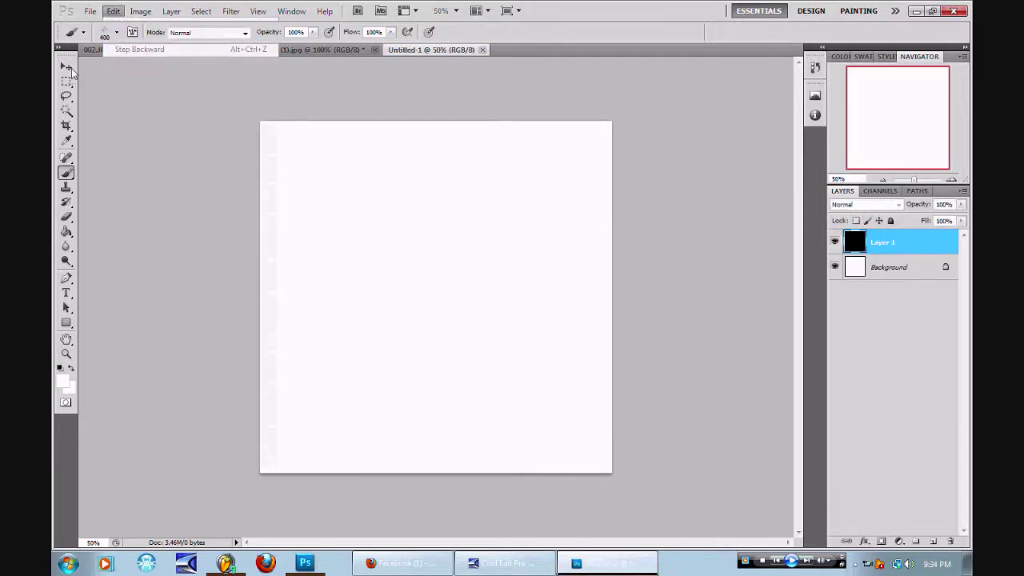
Move the pasted photo into the white canvas's upper-left area, and paste a second copy overlapping its right part.
key(v)
drag(428, 260, 484, 244)
click(113, 11)
click(164, 117)
mouse_move(432, 299)
mouse_down()
mouse_move(465, 241)
mouse_move(456, 273)
mouse_up()
Erase the left edge of the second photo copy so the two girls blend without a visible seam.
click(66, 217)
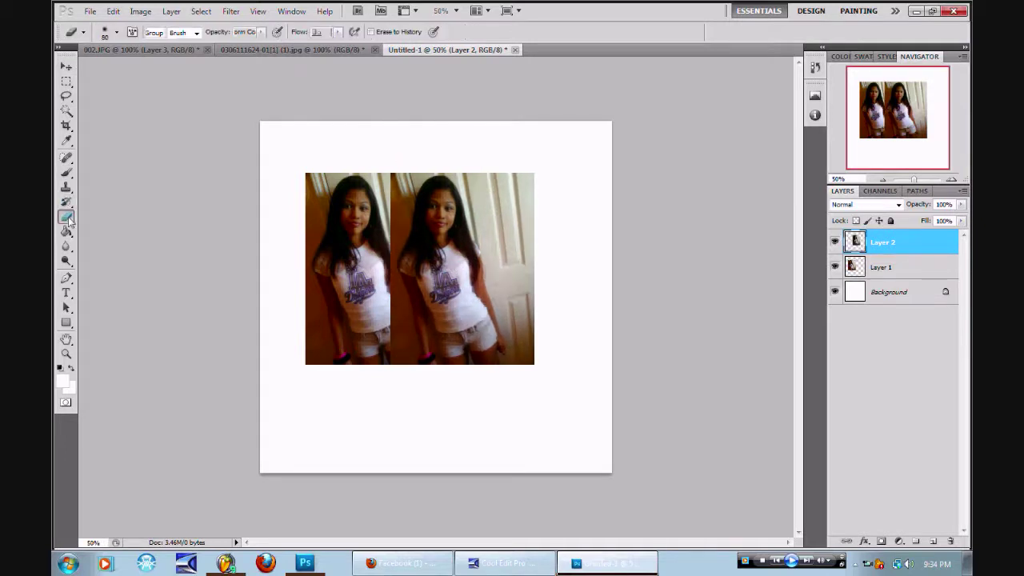
mouse_move(385, 244)
mouse_down()
mouse_move(381, 217)
mouse_move(393, 185)
mouse_move(389, 308)
mouse_move(383, 296)
mouse_move(402, 359)
mouse_move(382, 315)
mouse_up()
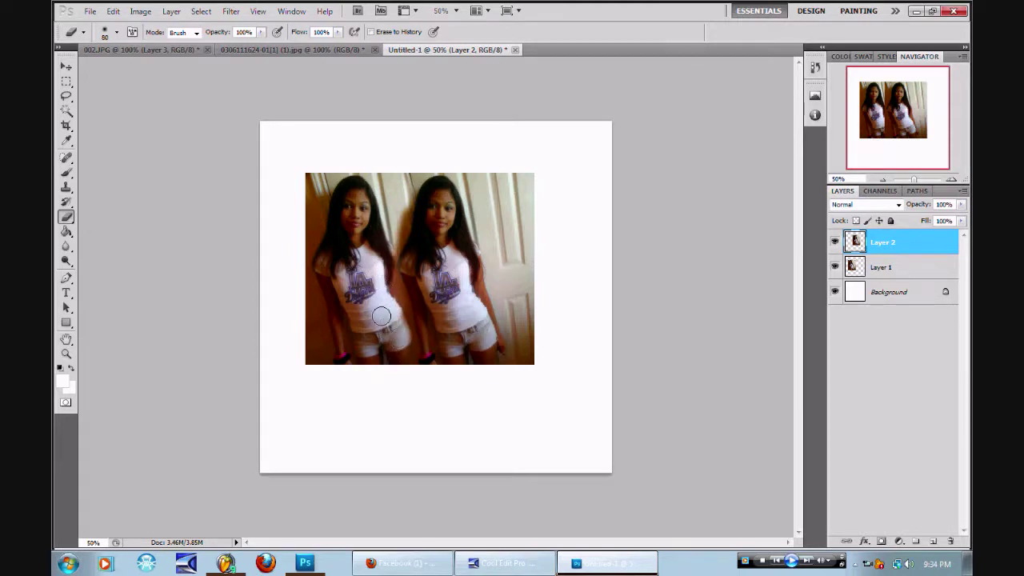
Crop the canvas to a rectangle enclosing both girls without the white surroundings, and remove the selection.
click(68, 80)
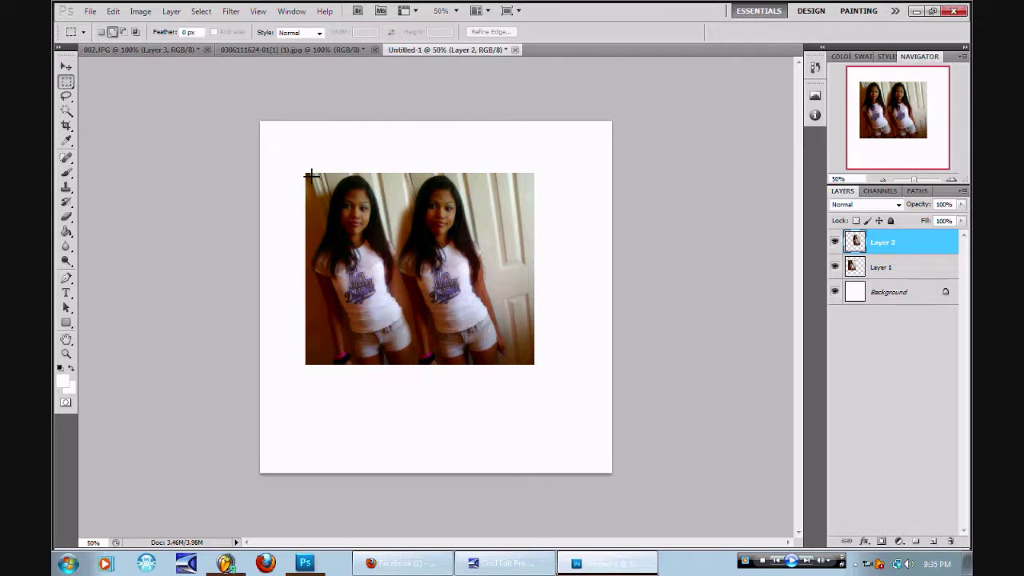
drag(307, 173, 510, 364)
click(142, 11)
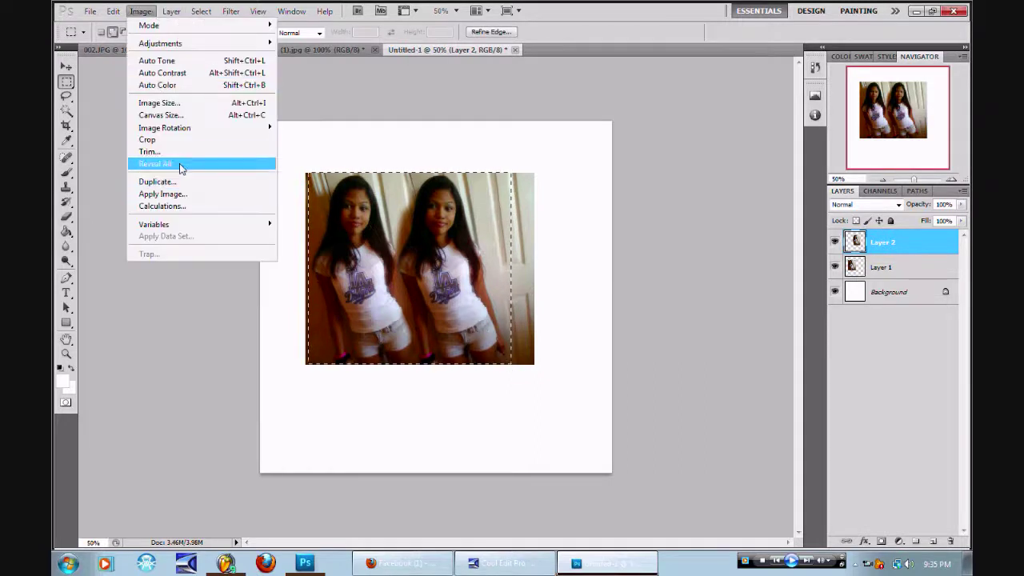
click(172, 138)
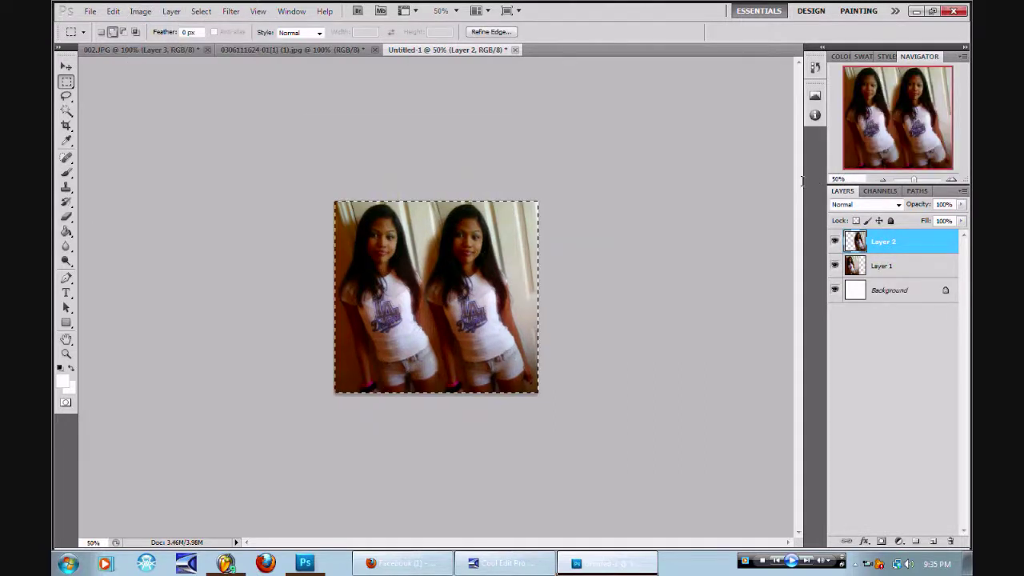
click(710, 175)
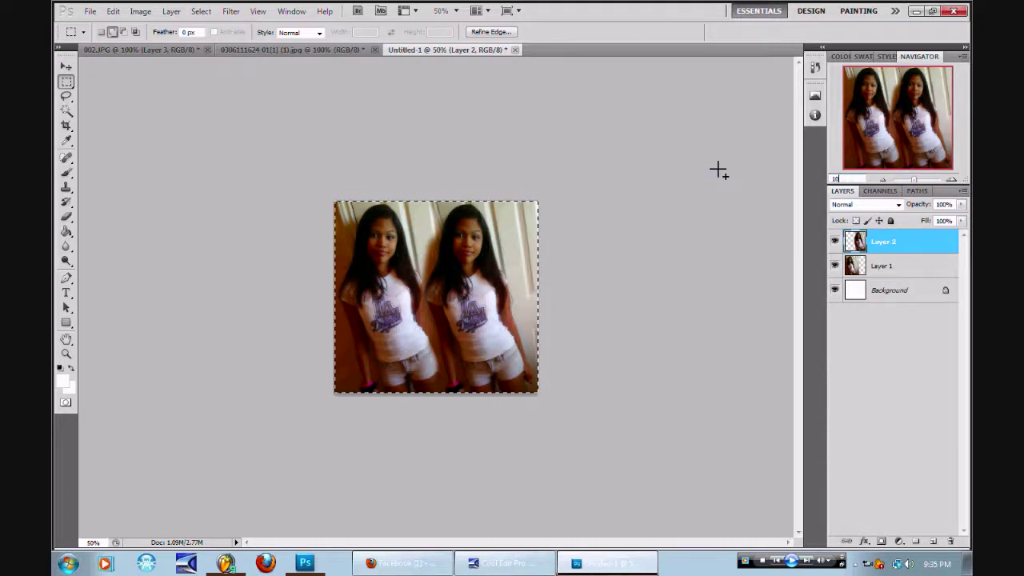
key(Return)
key(ctrl+a)
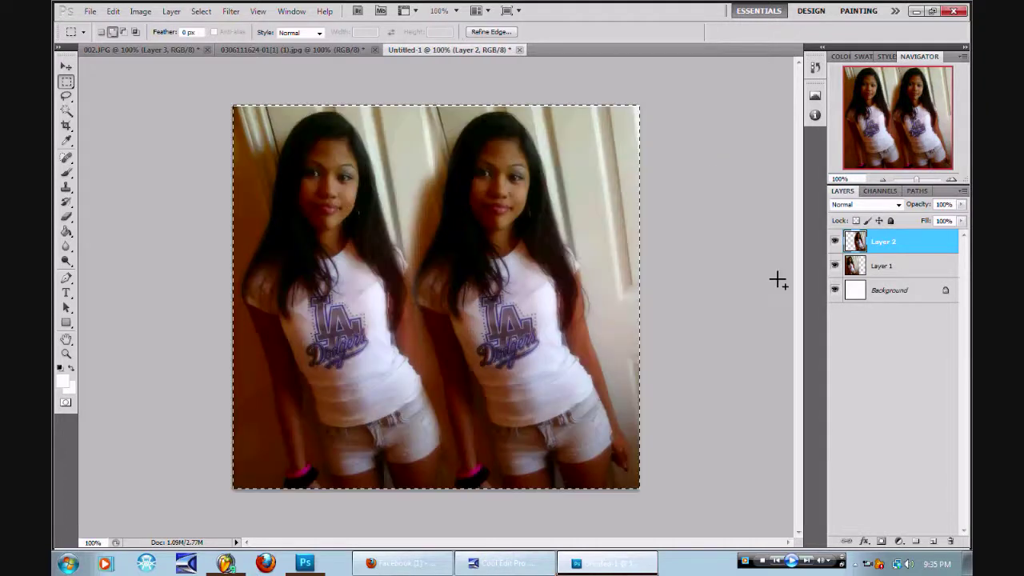
click(202, 12)
click(220, 37)
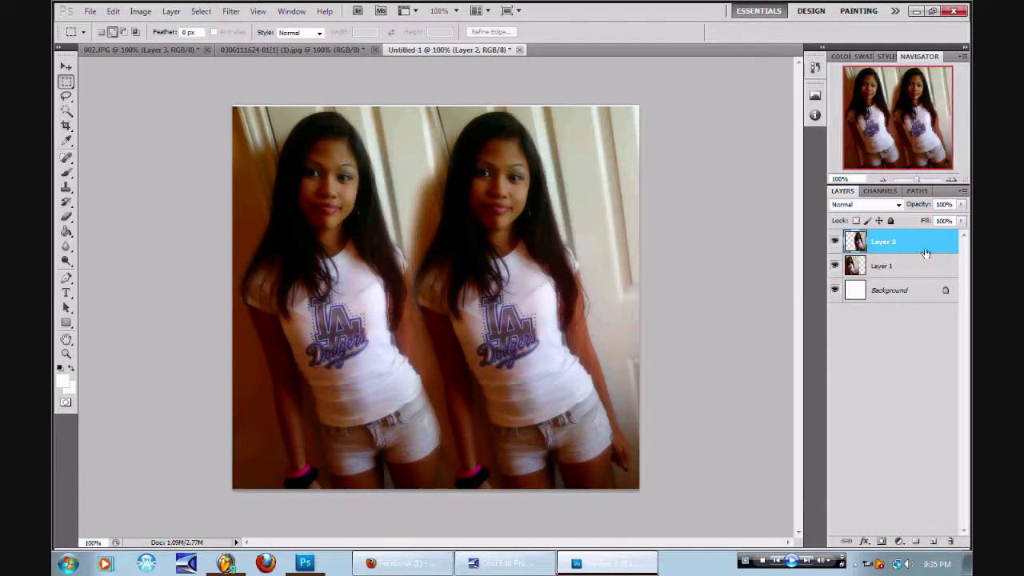
Merge Layer 1 and Layer 2 into one layer, and duplicate the merged layer under its default name.
shift+click(893, 274)
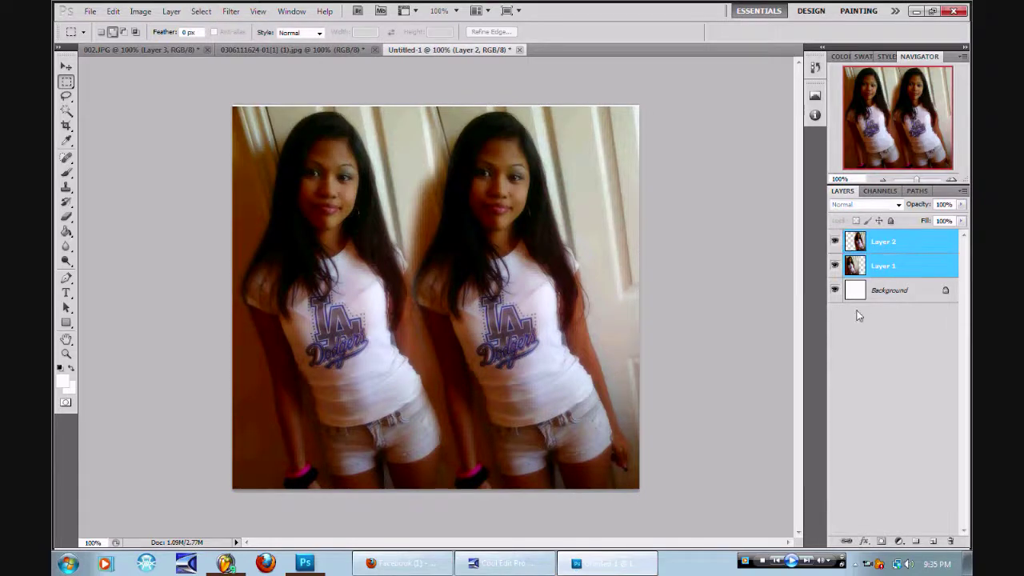
right_click(888, 272)
click(766, 512)
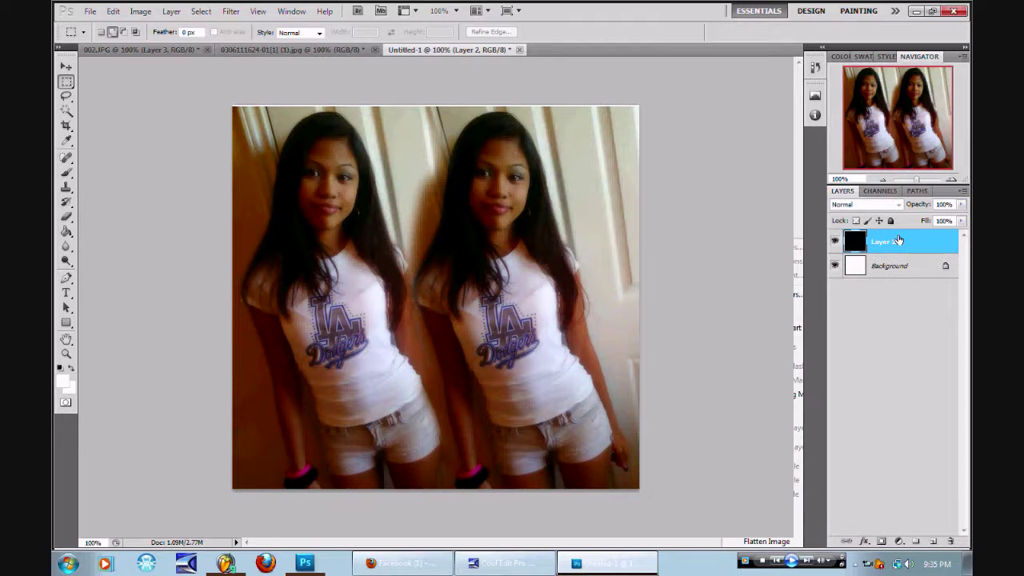
right_click(894, 240)
click(809, 295)
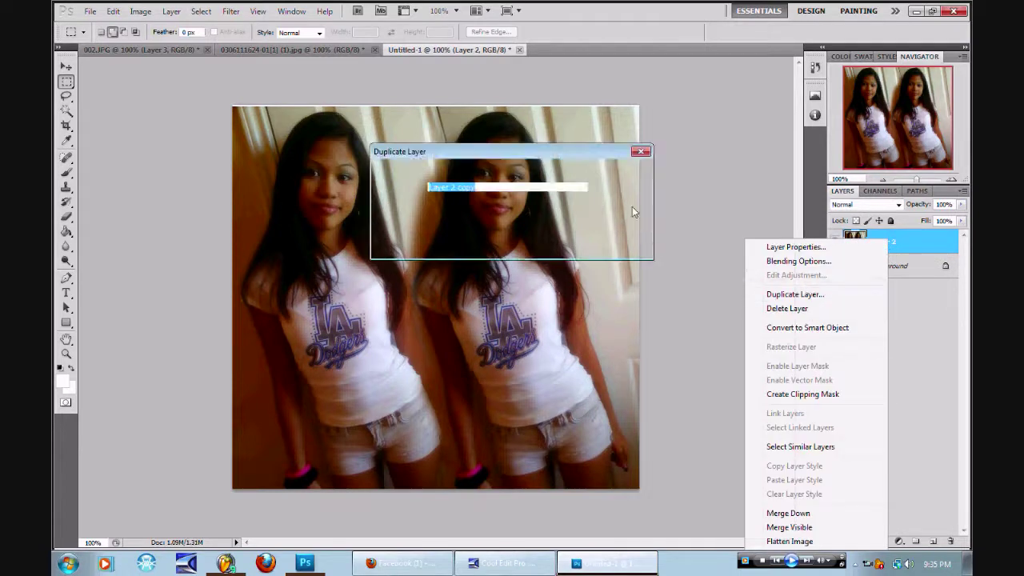
click(612, 171)
Apply a Radial Blur to the duplicate layer with amount 10, the Spin method and Good quality.
click(230, 11)
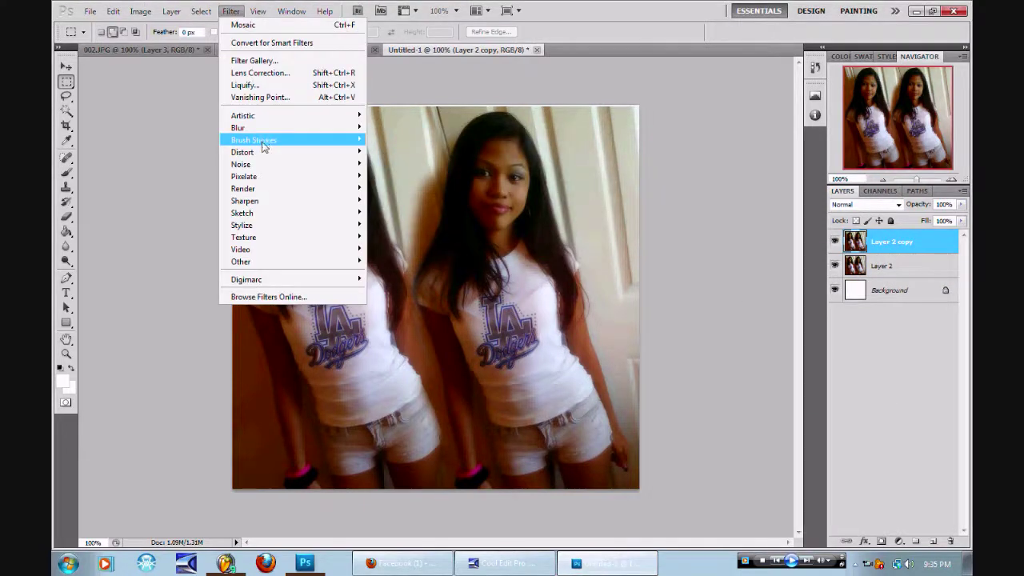
mouse_move(279, 196)
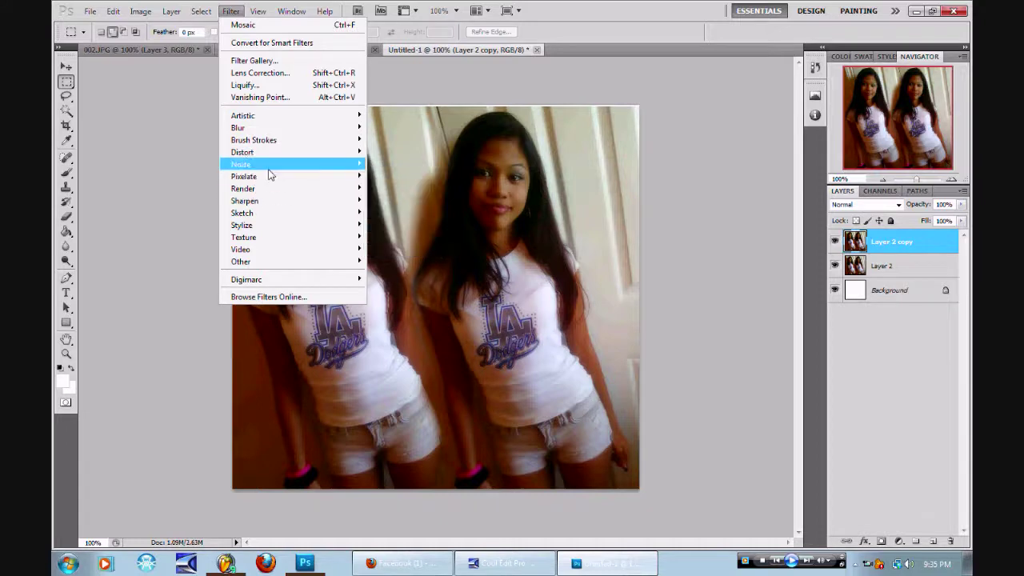
mouse_move(258, 126)
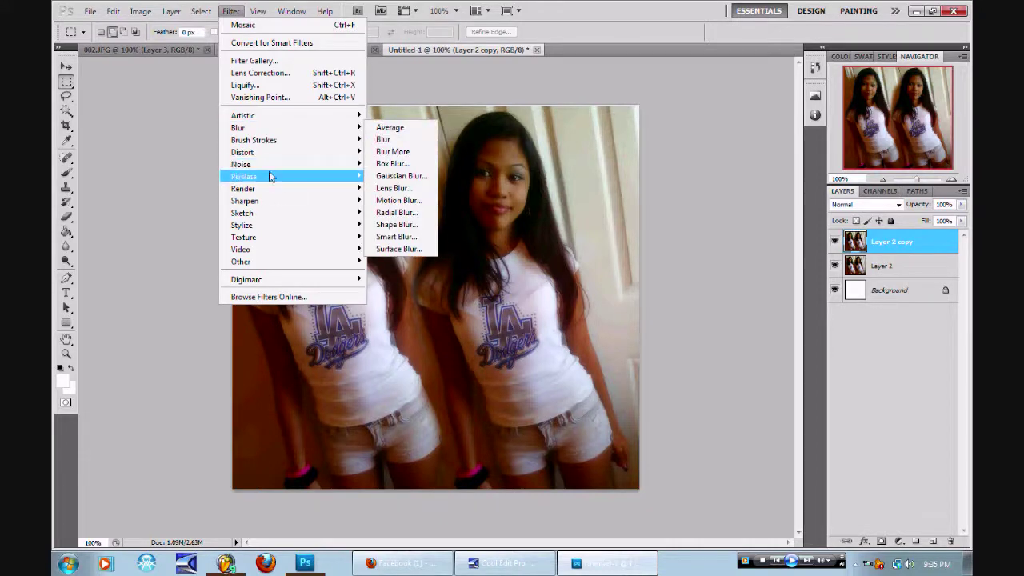
click(385, 212)
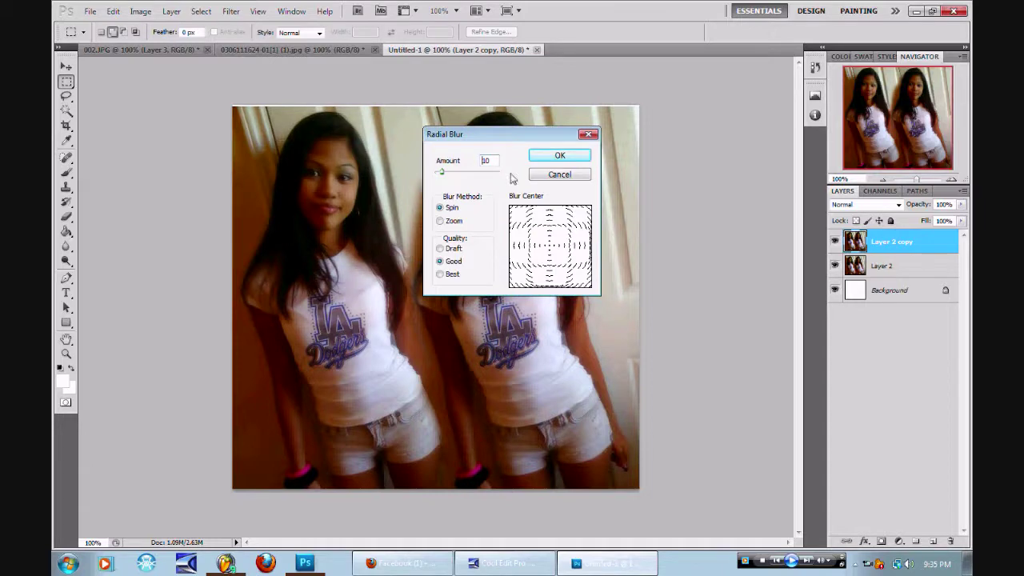
click(547, 158)
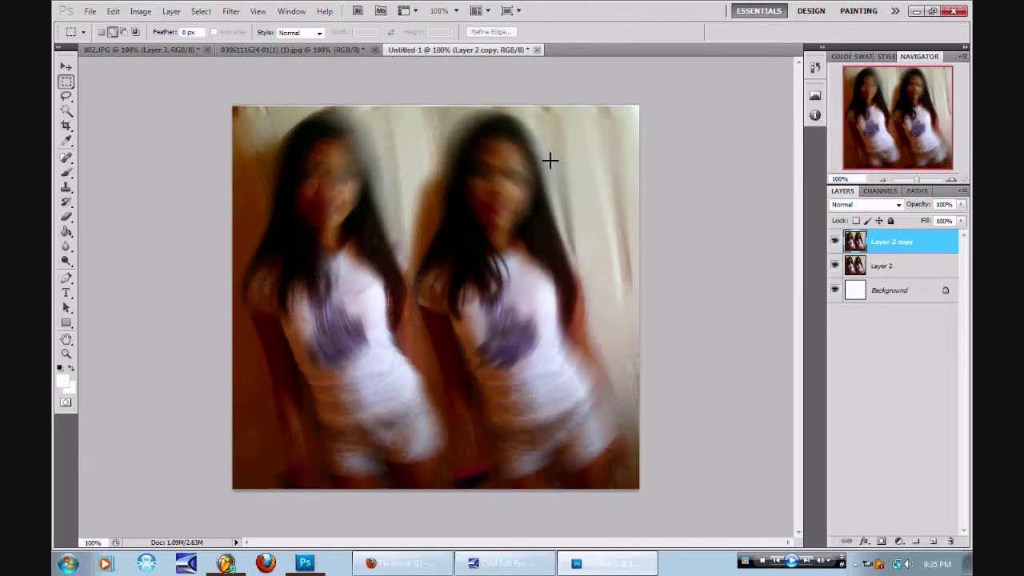
Erase the blurred copy over both girls' faces, hair, shirts and shorts, keeping the background blurred.
click(67, 216)
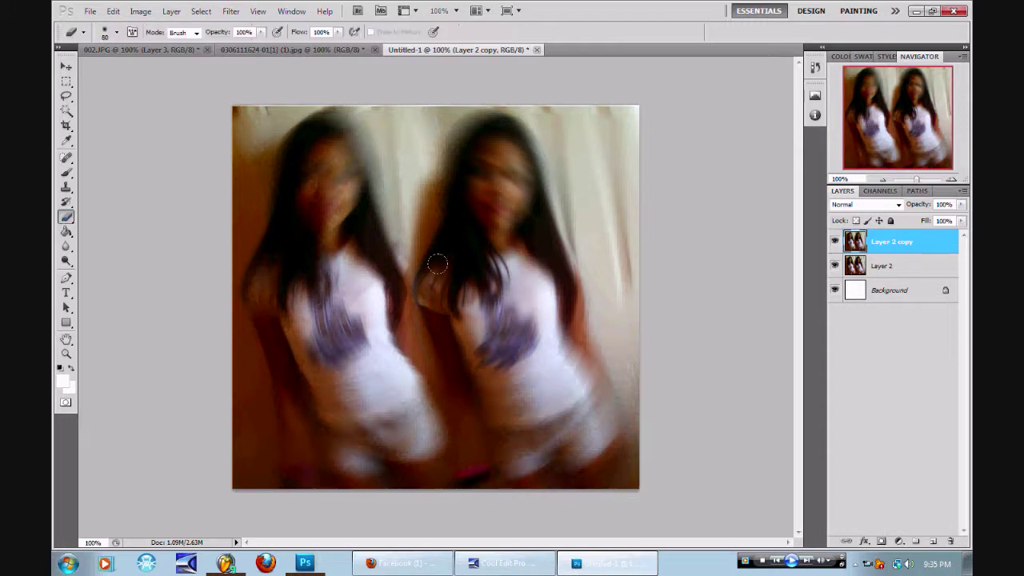
mouse_move(316, 289)
mouse_down()
mouse_move(309, 161)
mouse_move(309, 226)
mouse_move(346, 170)
mouse_move(317, 140)
mouse_move(253, 258)
mouse_move(277, 247)
mouse_move(300, 353)
mouse_move(348, 425)
mouse_move(372, 419)
mouse_move(408, 424)
mouse_up()
drag(496, 143, 483, 210)
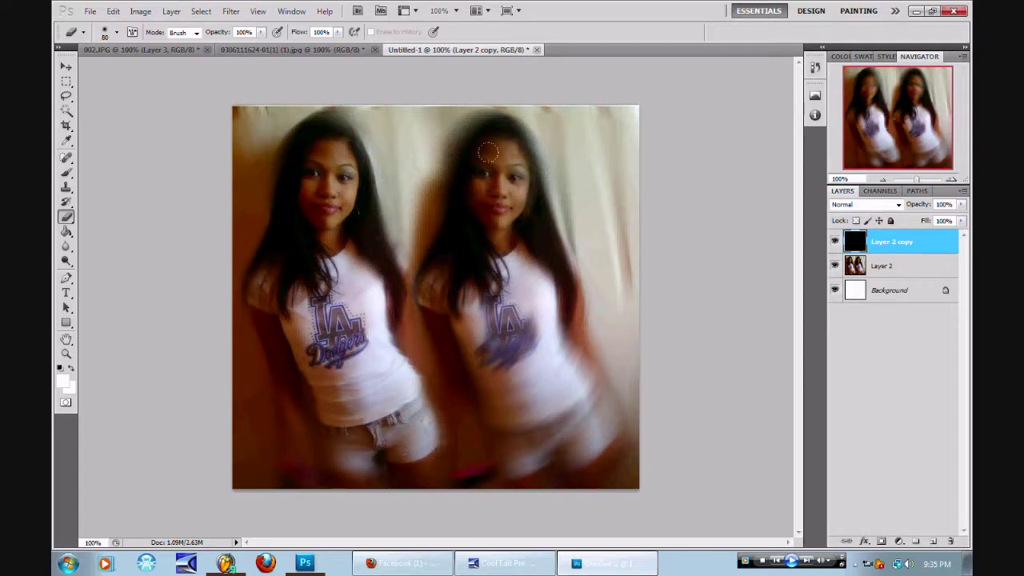
drag(505, 324, 491, 376)
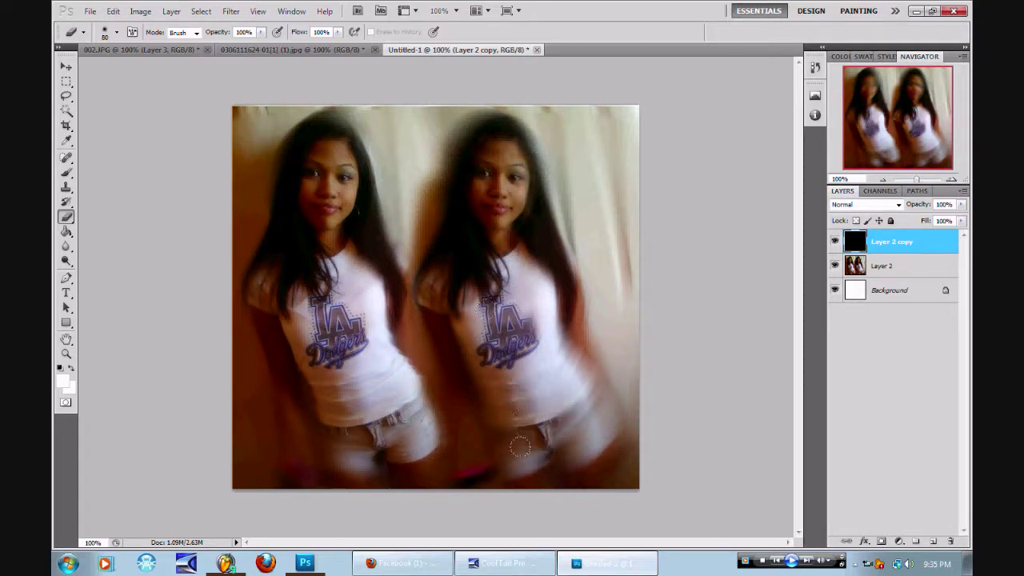
mouse_move(519, 447)
mouse_down()
mouse_move(571, 422)
mouse_move(580, 440)
mouse_move(556, 304)
mouse_up()
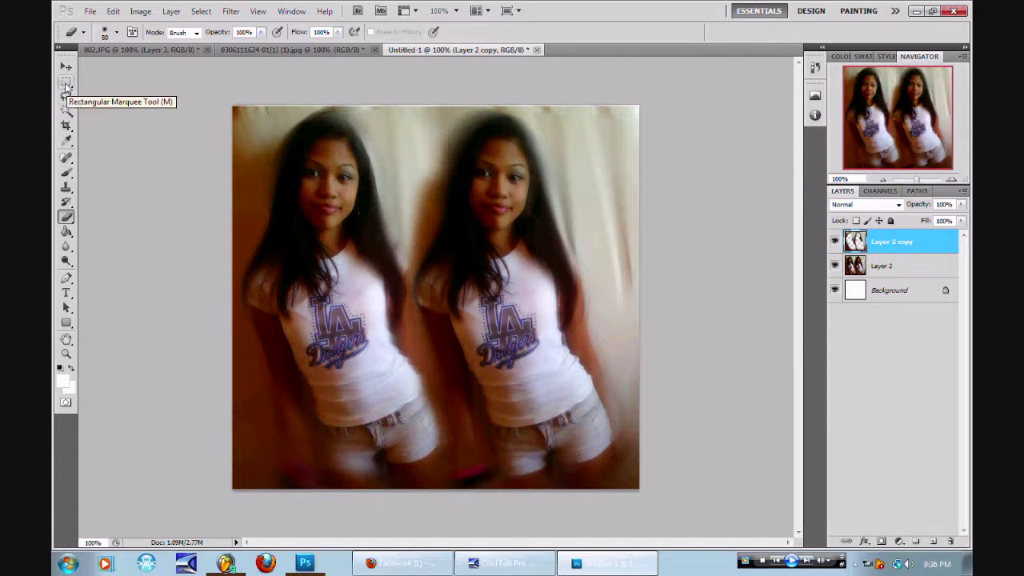
Crop the canvas again to trim the thin white border around the picture, and deselect.
click(66, 81)
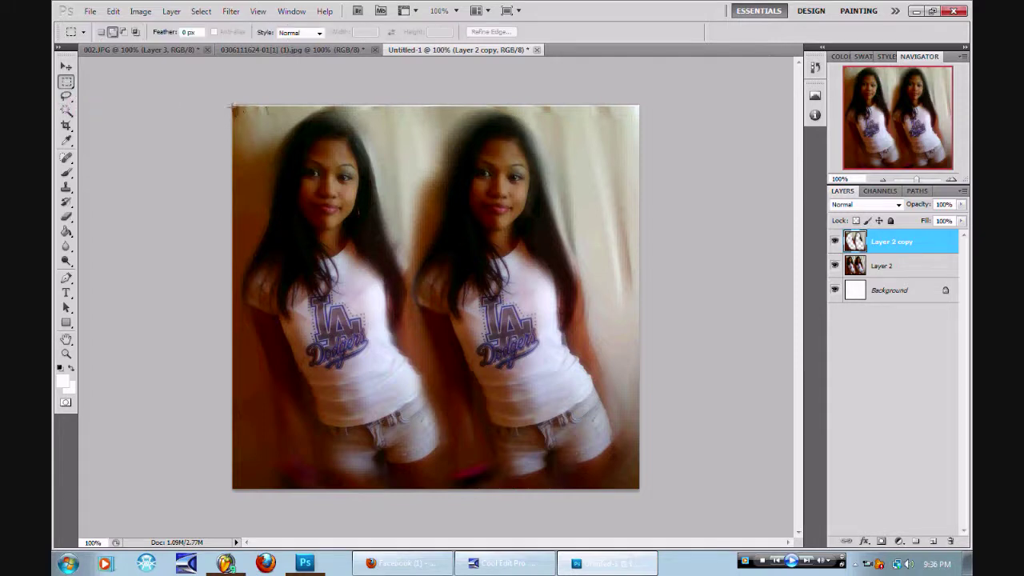
drag(492, 347, 658, 561)
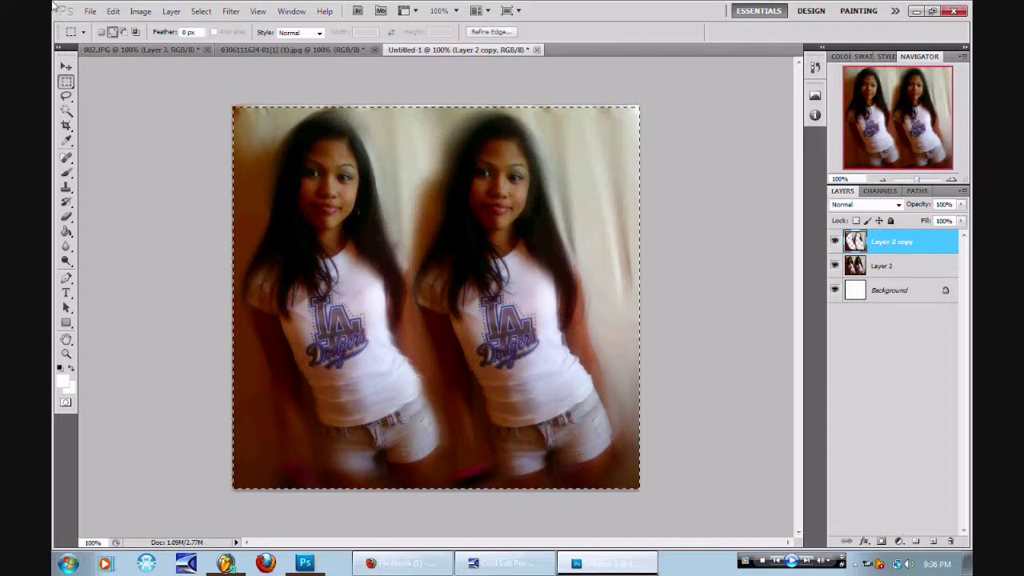
click(139, 11)
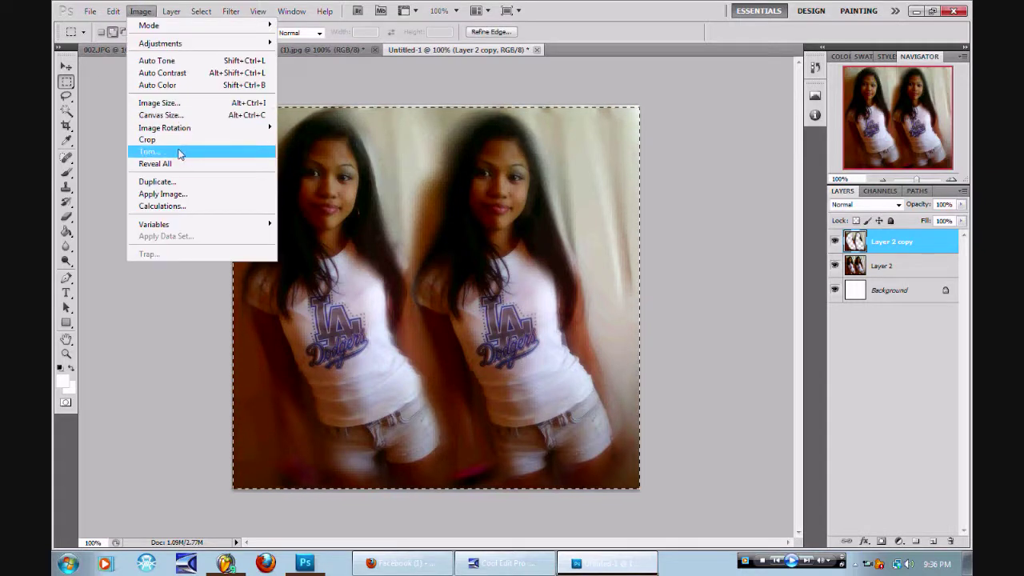
click(173, 140)
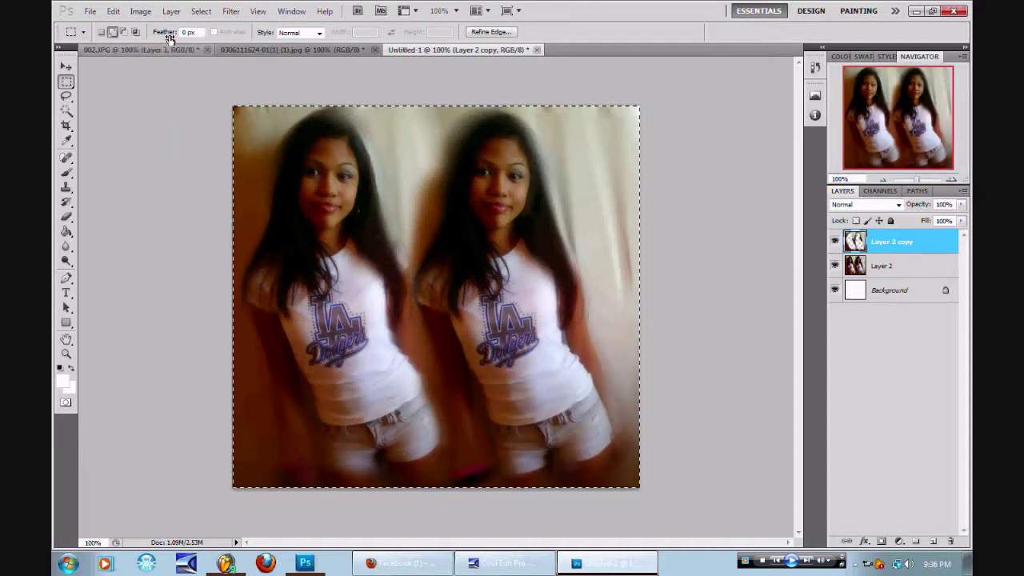
click(200, 11)
click(213, 39)
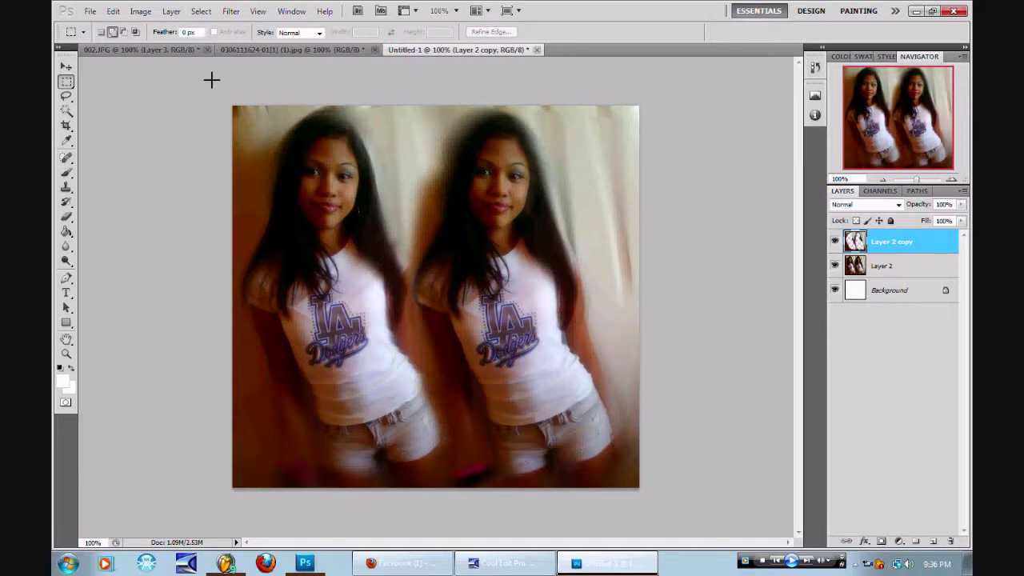
Merge all layers into the single Background layer.
click(921, 294)
right_click(922, 294)
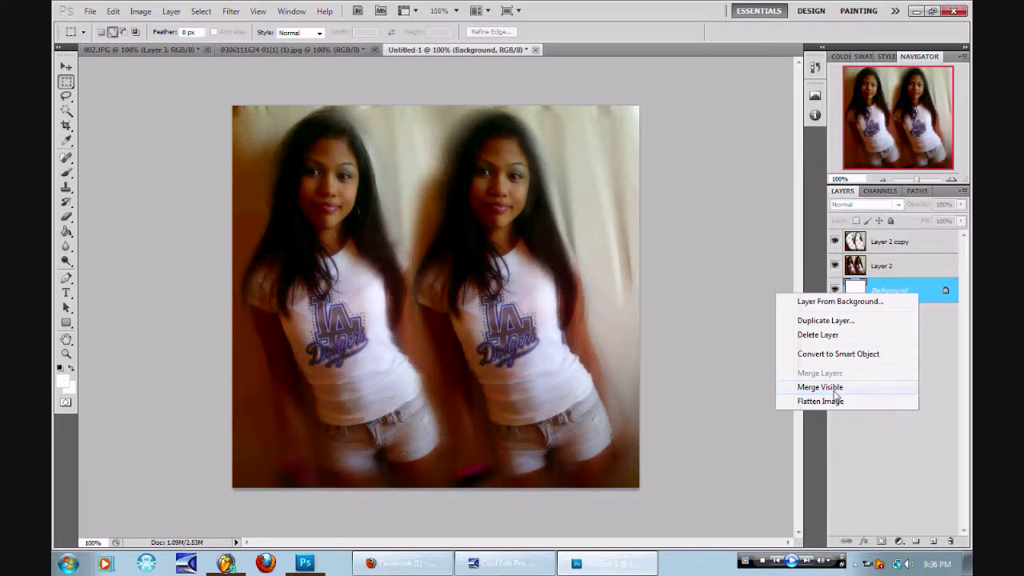
click(836, 397)
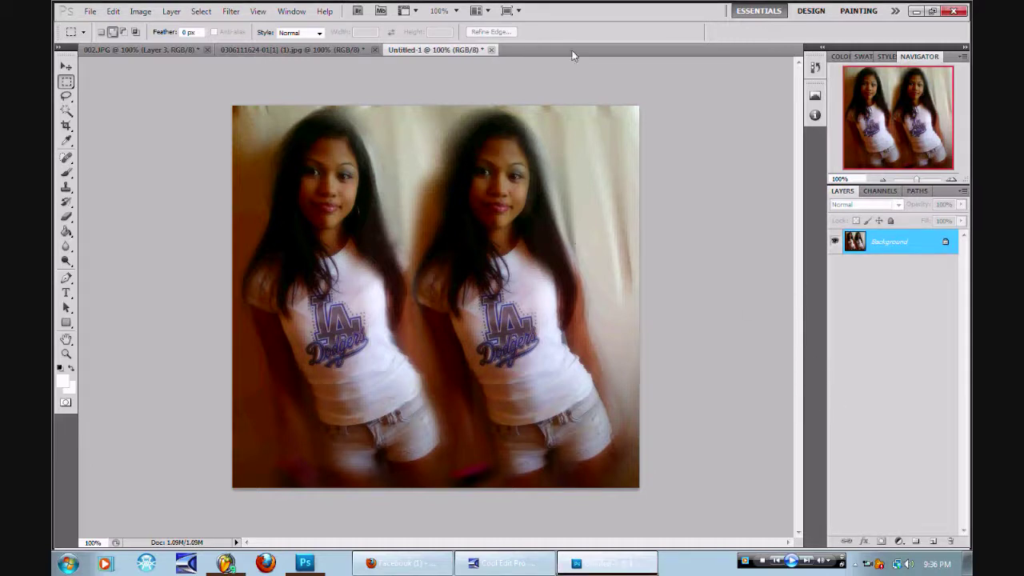
Add a new empty layer above the background with the default name, Normal mode and 100% opacity.
click(171, 11)
mouse_move(184, 29)
click(424, 28)
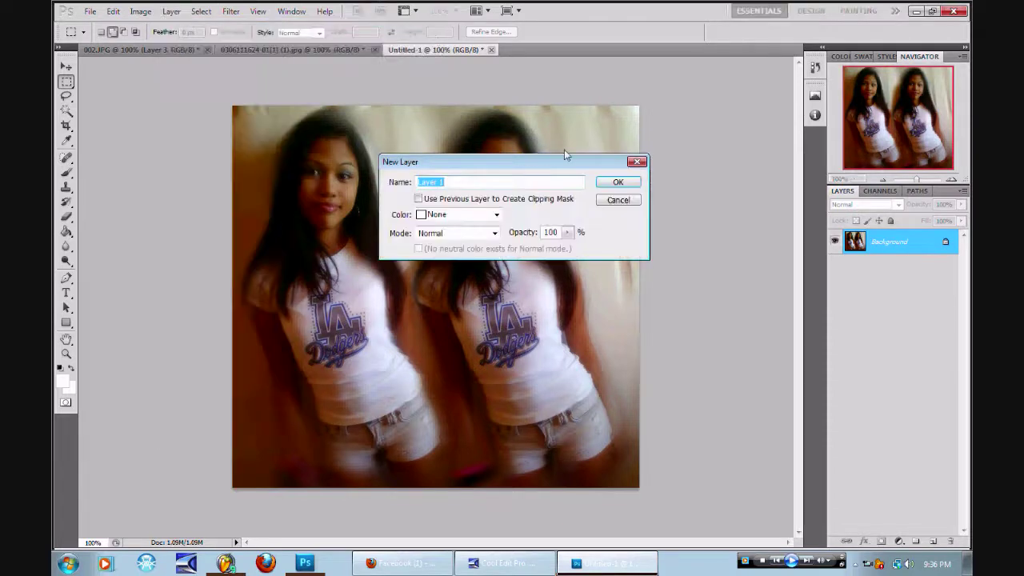
click(617, 183)
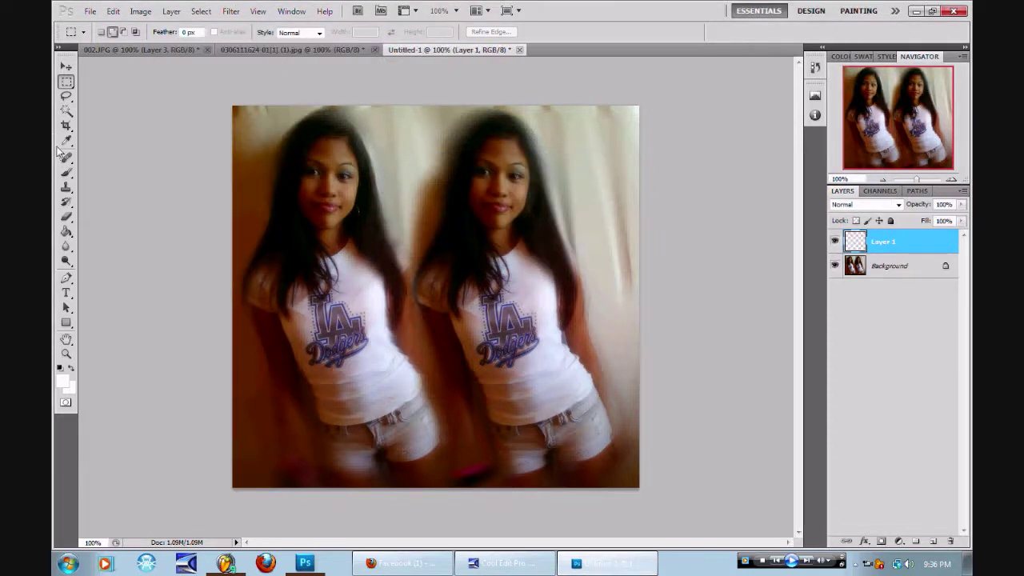
Set up the Brush tool with a round tip of 401 px and 0% hardness.
click(67, 171)
right_click(462, 298)
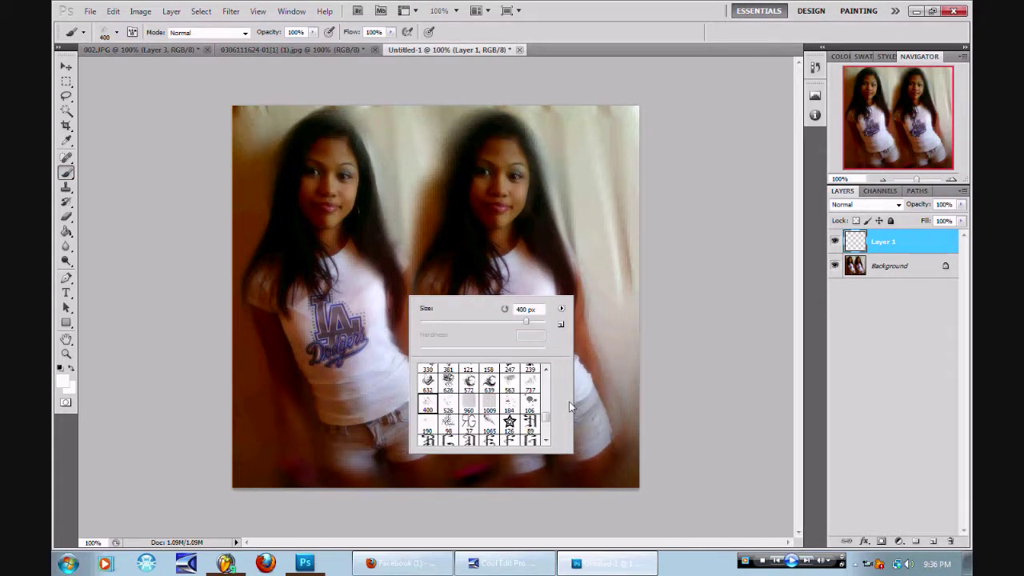
mouse_move(548, 413)
mouse_down()
mouse_move(533, 384)
mouse_move(547, 378)
mouse_up()
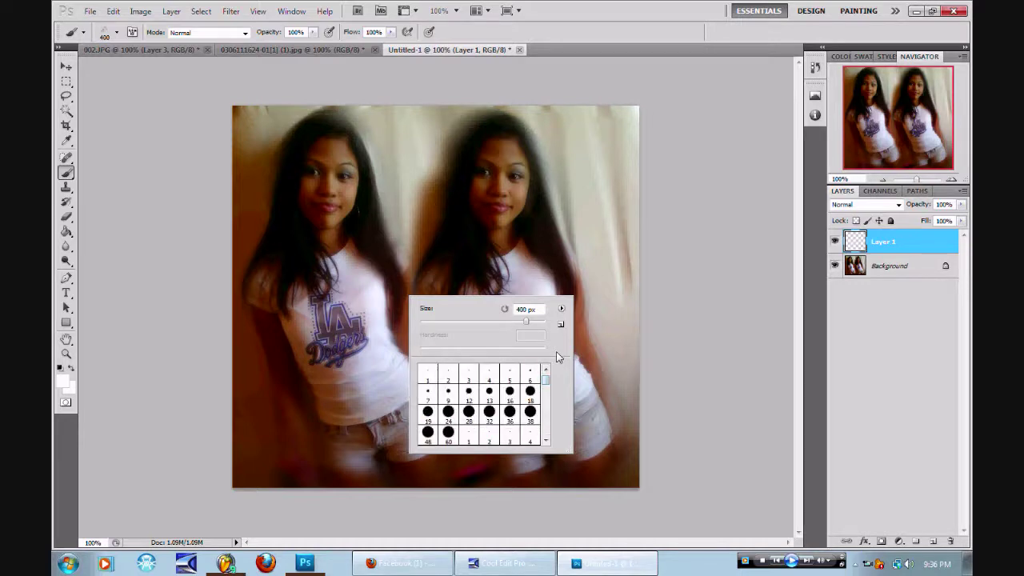
click(529, 411)
click(525, 322)
drag(528, 349, 367, 342)
Choose the 1009 px monogram pattern brush tip and reduce its size to 715 px.
click(546, 404)
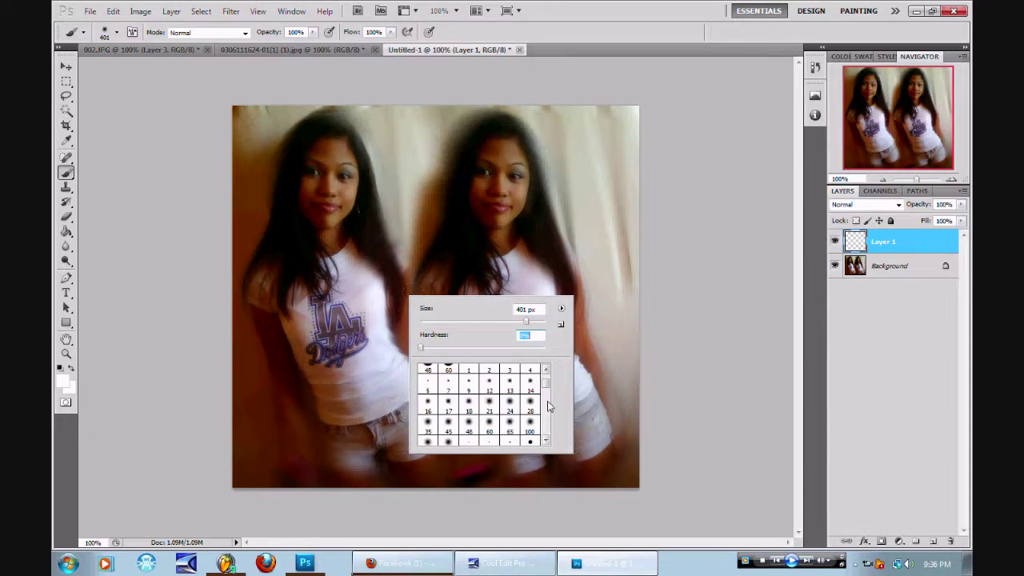
click(547, 413)
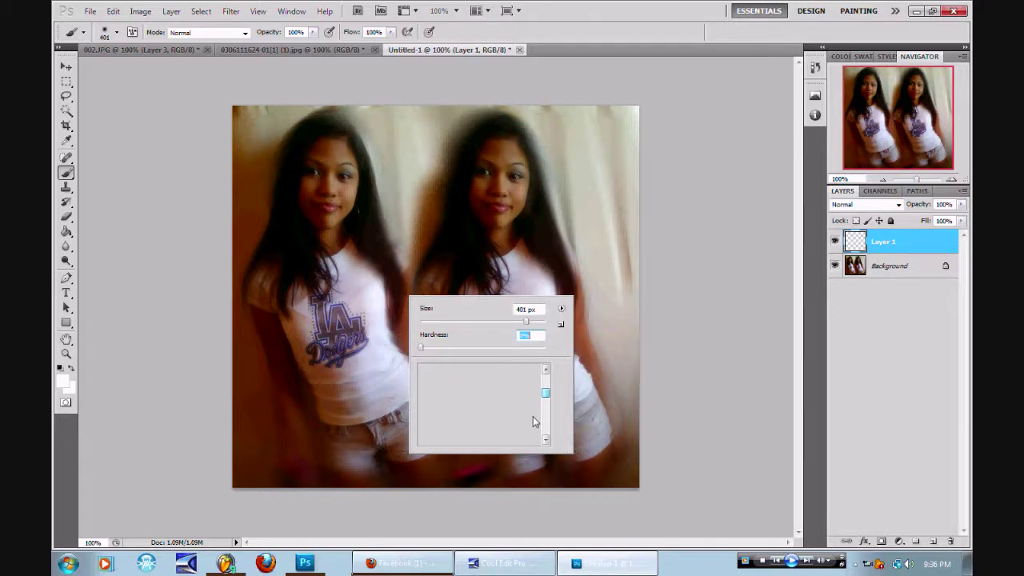
click(545, 418)
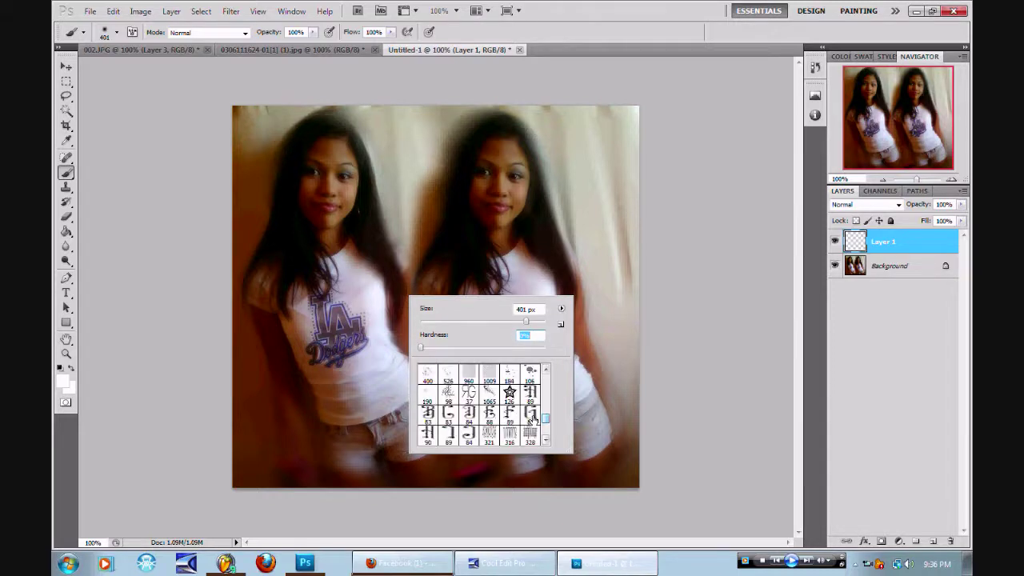
click(548, 422)
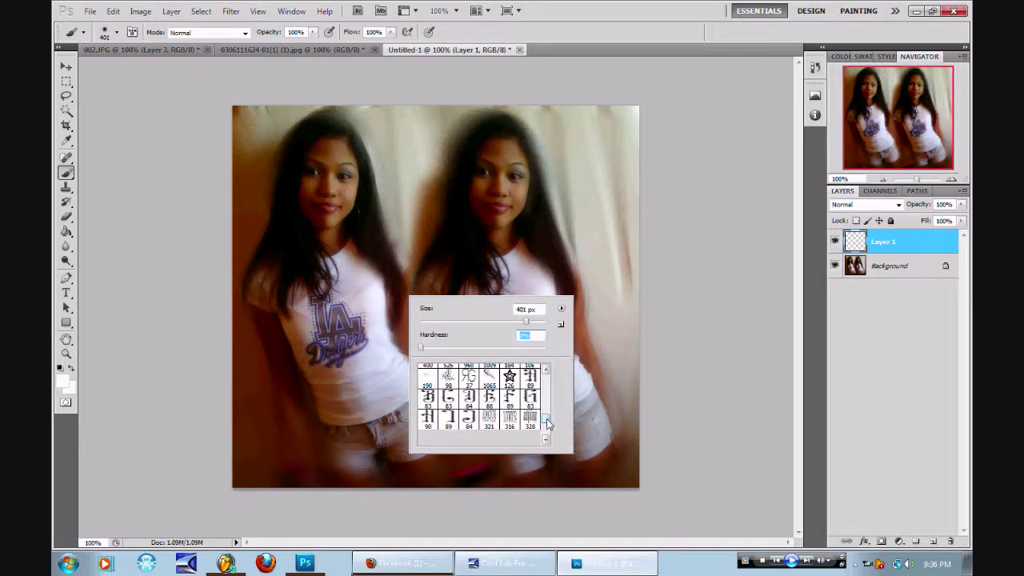
click(546, 369)
click(547, 369)
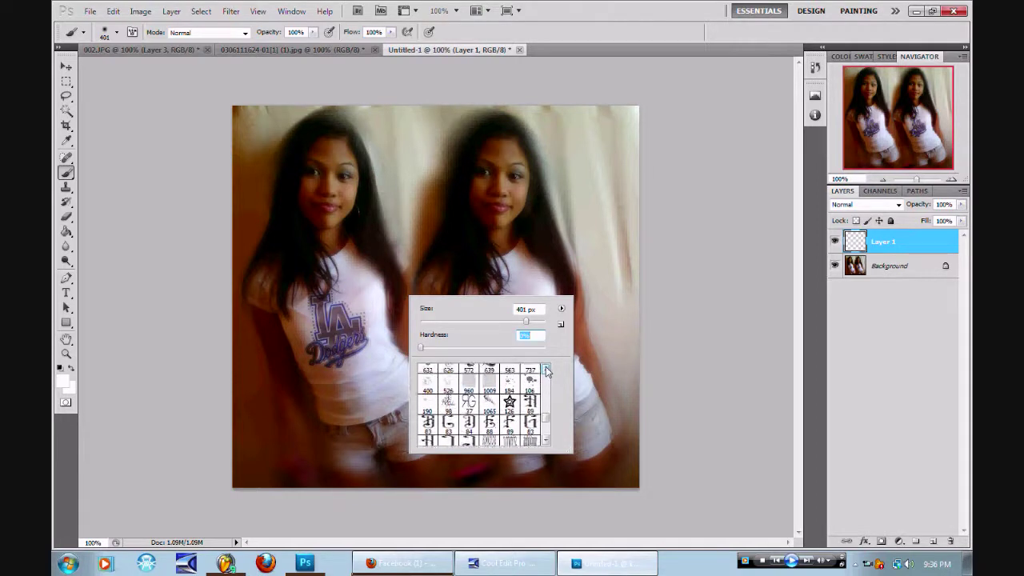
click(448, 404)
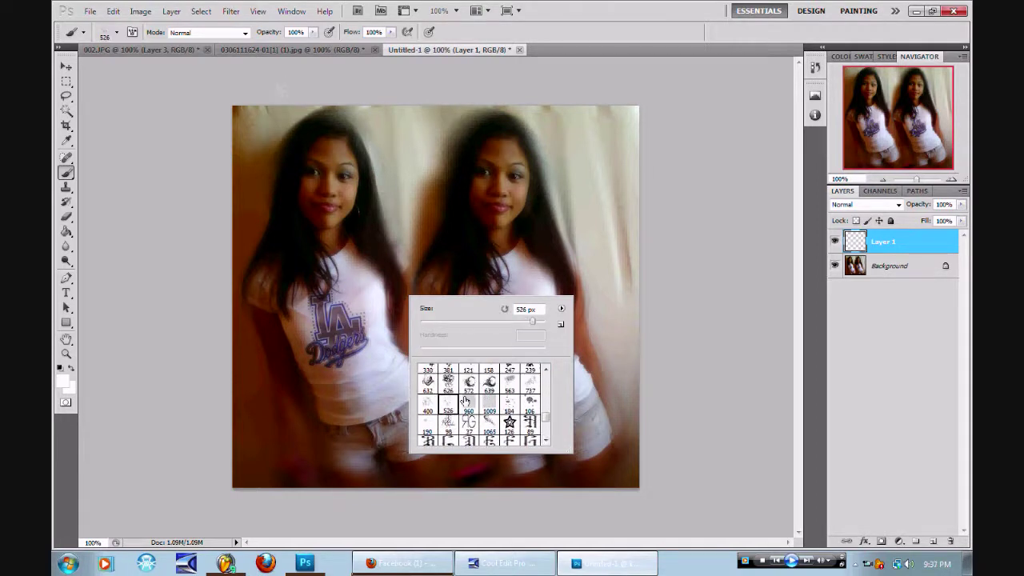
click(489, 404)
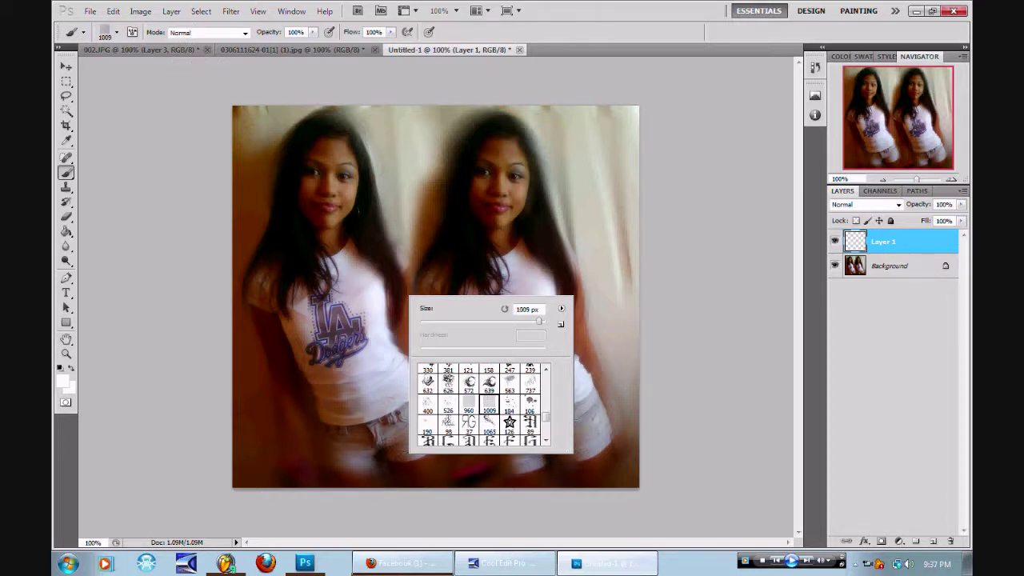
click(535, 321)
key(Return)
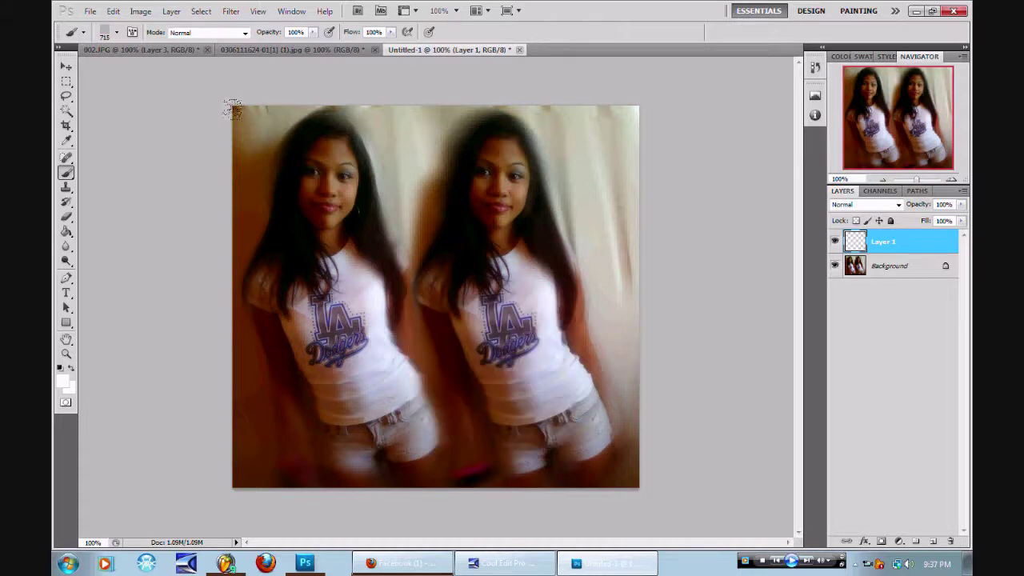
Stamp the white monogram pattern once over the doubled photo on Layer 1 and set the layer's blend mode to Overlay.
click(436, 164)
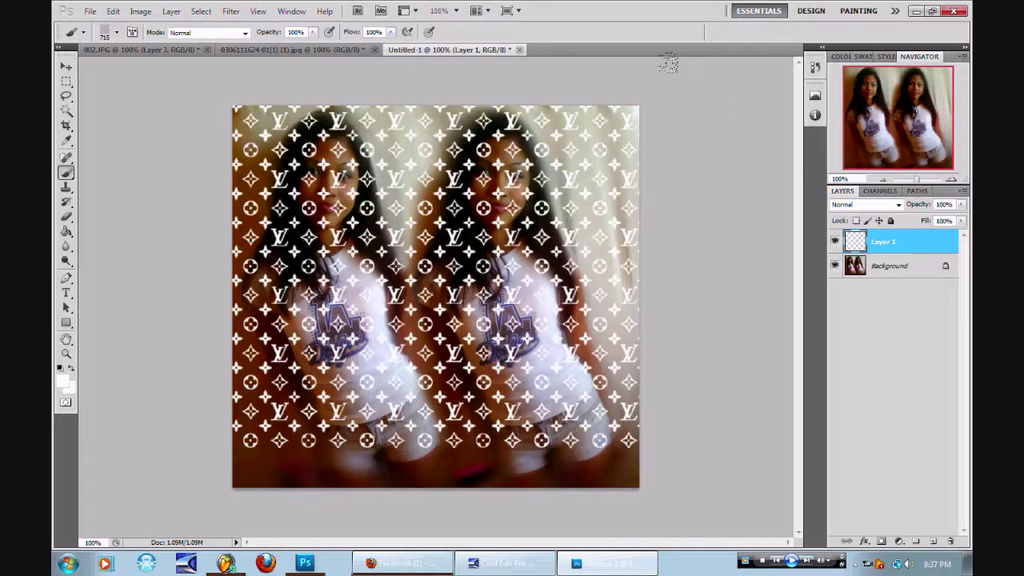
click(874, 205)
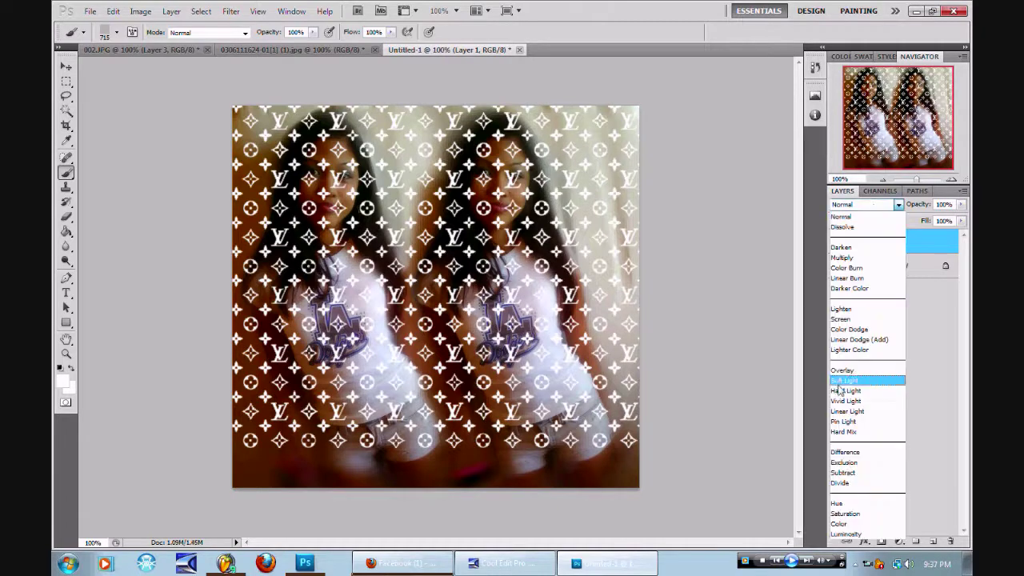
click(836, 370)
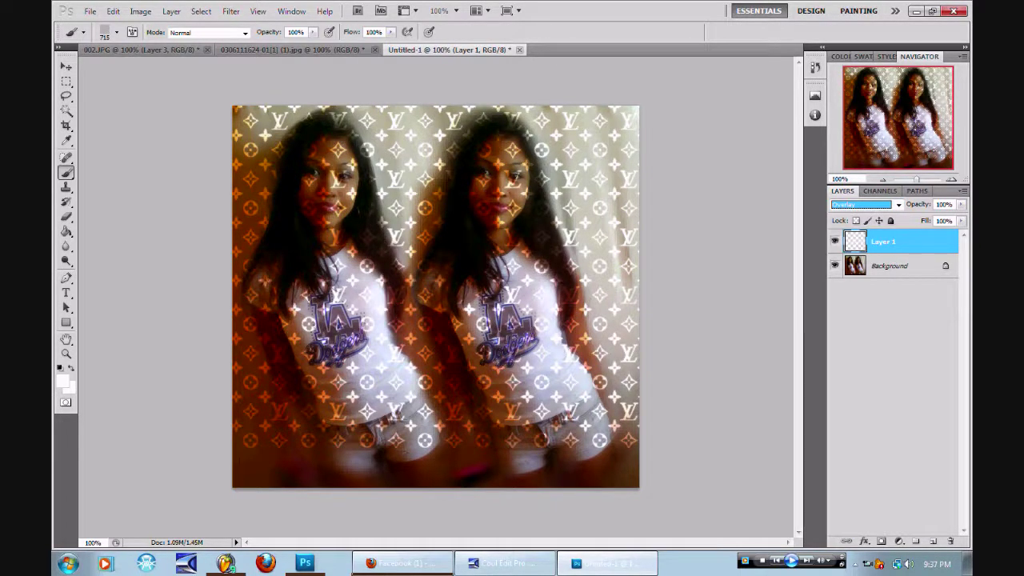
Erase the monogram pattern from the faces, hair and clothing of both figures, keeping it on the wall and curtain.
click(67, 216)
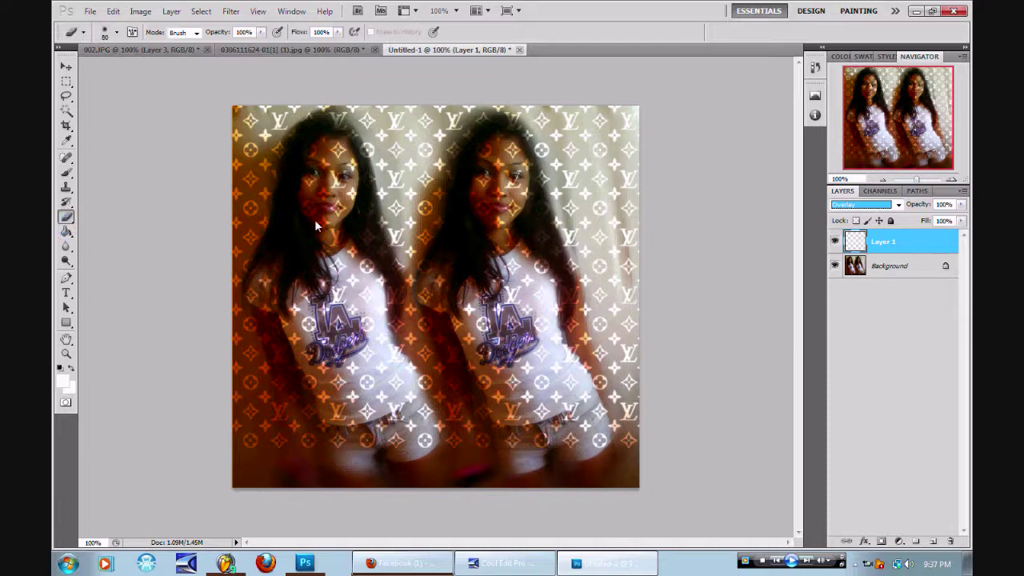
mouse_move(334, 238)
mouse_down()
mouse_move(332, 180)
mouse_move(352, 194)
mouse_move(339, 121)
mouse_up()
mouse_move(316, 312)
mouse_down()
mouse_move(338, 356)
mouse_move(288, 341)
mouse_move(307, 440)
mouse_move(264, 366)
mouse_move(270, 256)
mouse_up()
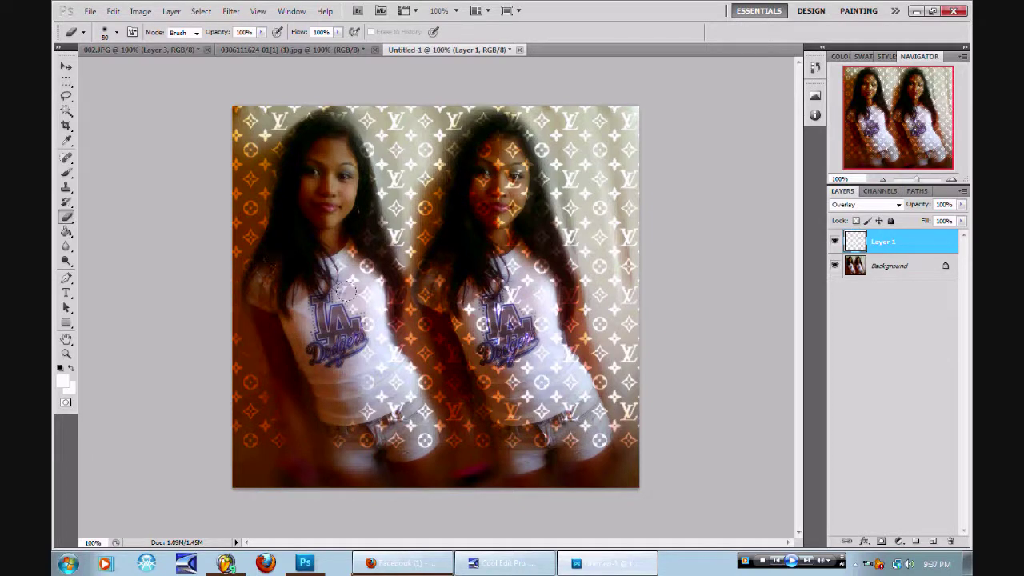
mouse_move(345, 290)
mouse_down()
mouse_move(374, 277)
mouse_move(360, 404)
mouse_move(379, 274)
mouse_move(398, 352)
mouse_move(392, 233)
mouse_up()
drag(514, 149, 476, 143)
mouse_move(509, 184)
mouse_down()
mouse_move(513, 323)
mouse_move(440, 280)
mouse_up()
mouse_move(468, 392)
mouse_down()
mouse_move(534, 428)
mouse_move(569, 430)
mouse_move(544, 356)
mouse_move(576, 421)
mouse_move(455, 415)
mouse_up()
Crop the canvas to a full-width rectangle that cuts off the strip without pattern along the picture's lower edge.
click(67, 81)
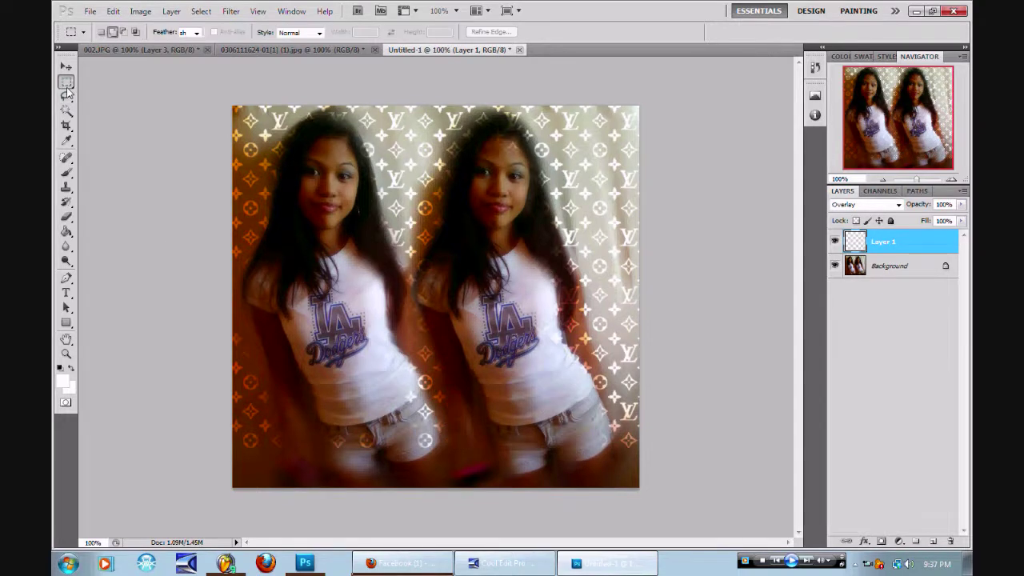
drag(230, 104, 651, 445)
click(141, 11)
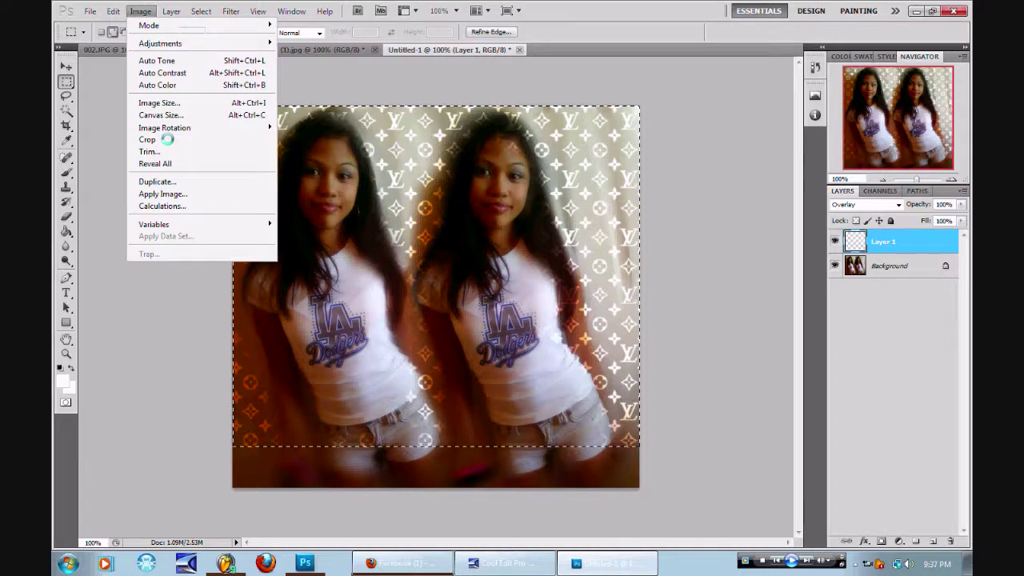
click(164, 139)
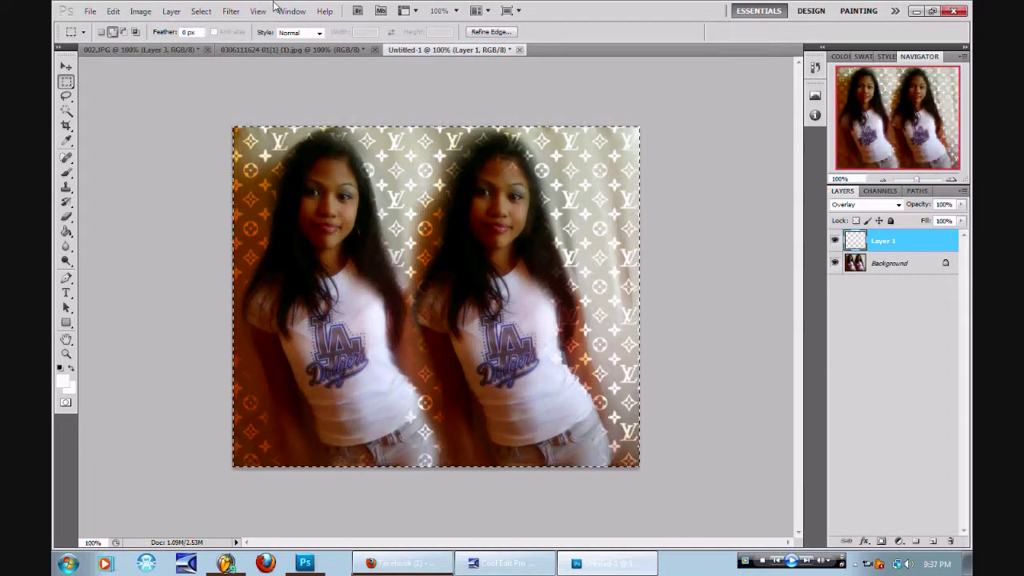
Lower the monogram layer's opacity to 27% and deselect.
click(960, 205)
drag(930, 223, 915, 223)
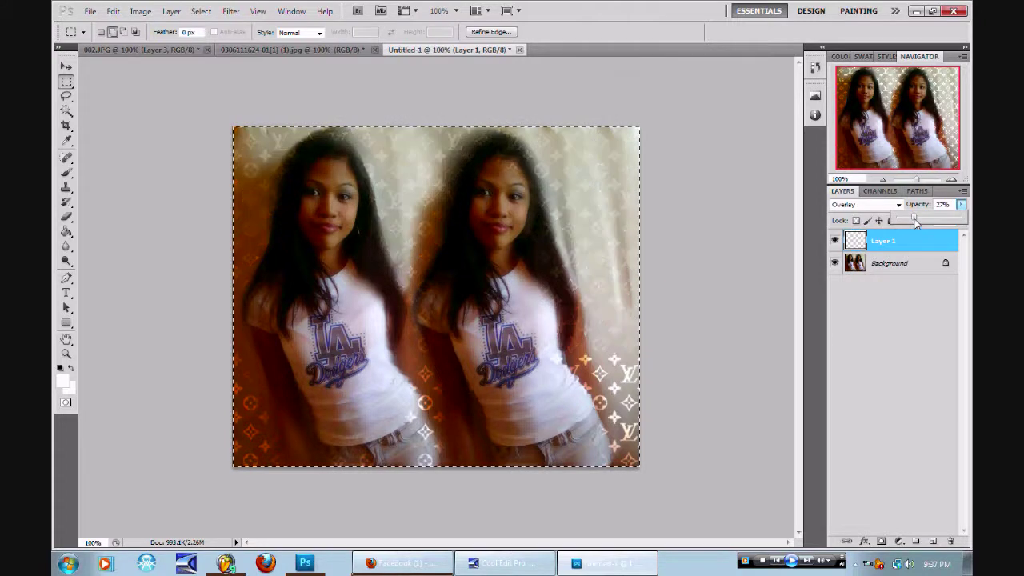
click(201, 12)
click(214, 43)
Activate the Brush tool and add a new layer with the default name, Normal mode and 100% opacity.
click(64, 175)
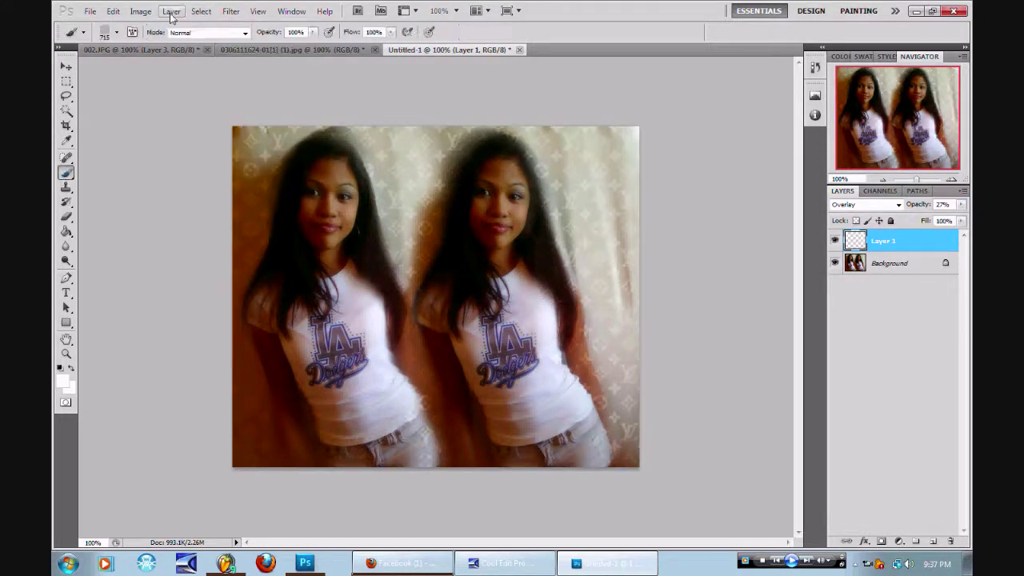
click(172, 11)
mouse_move(184, 24)
click(335, 25)
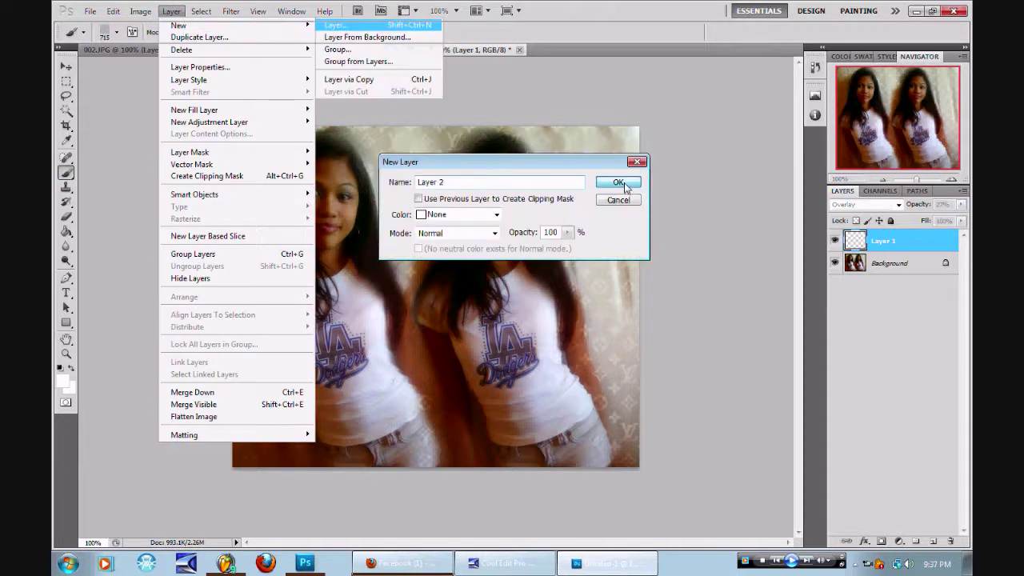
click(624, 182)
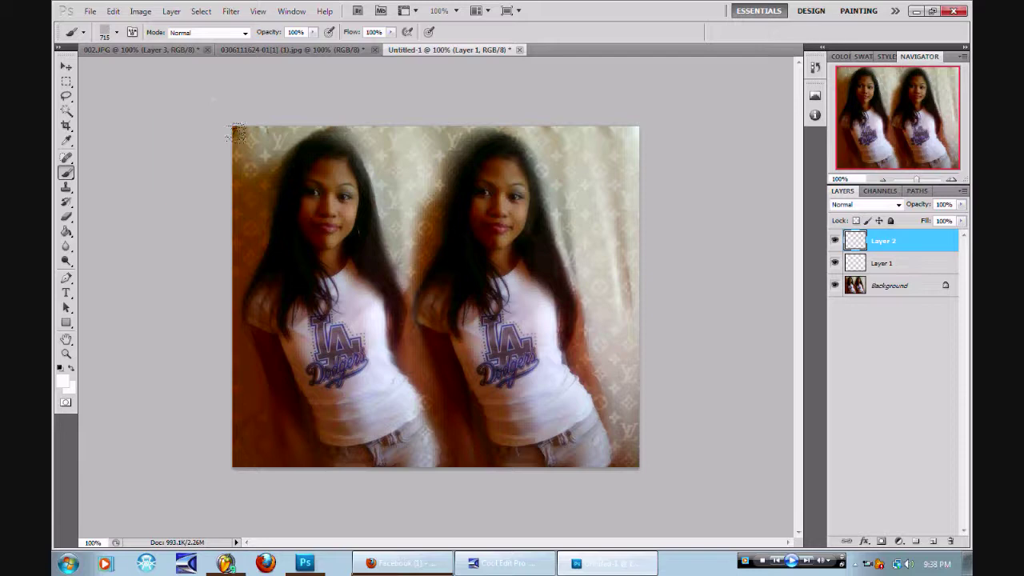
right_click(416, 303)
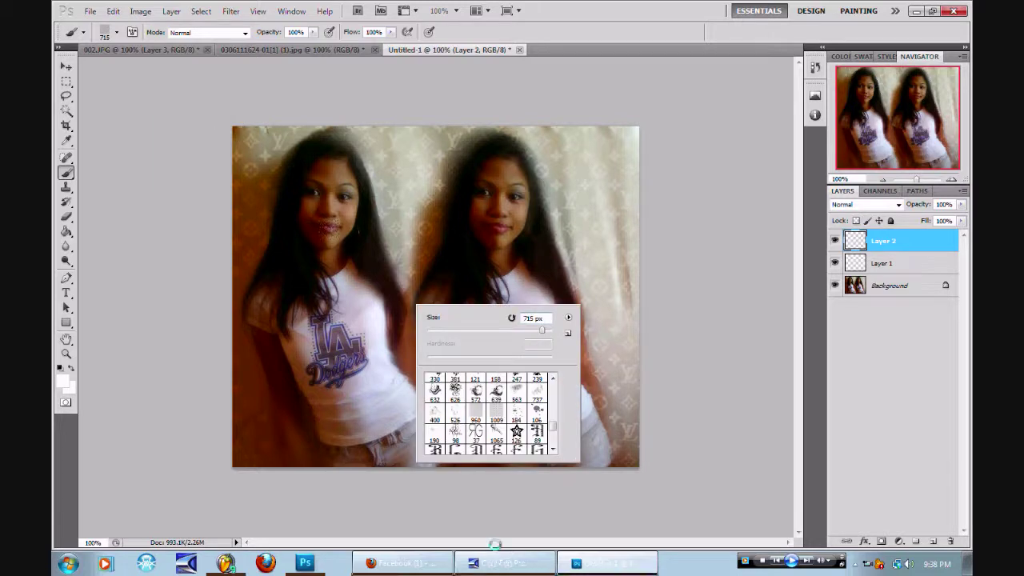
key(Return)
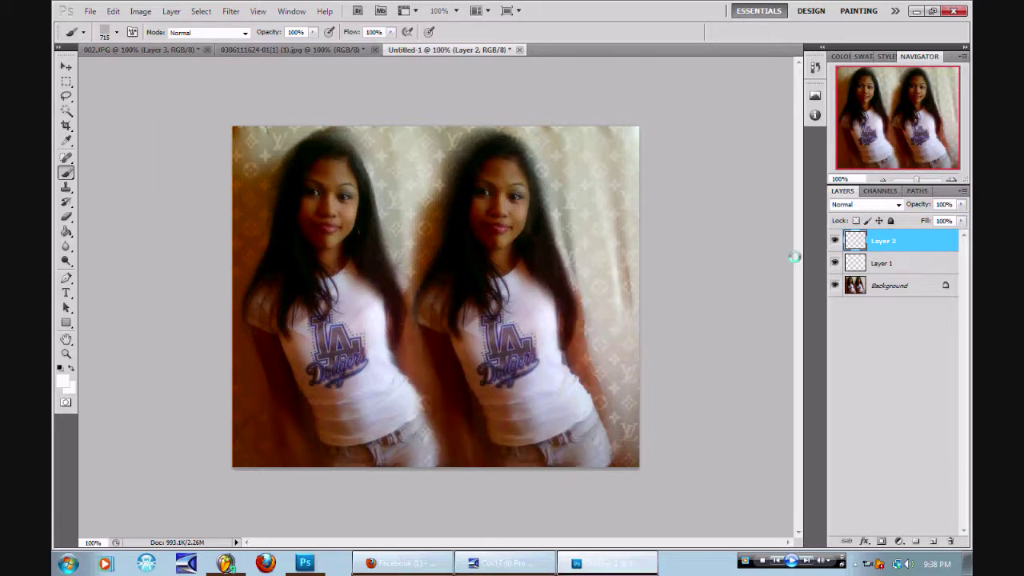
right_click(460, 297)
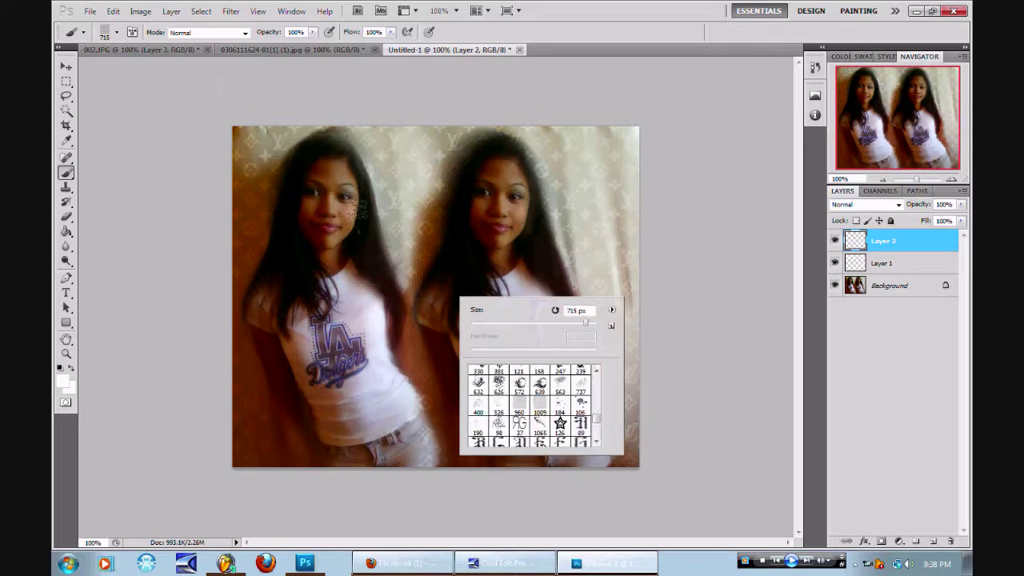
key(Return)
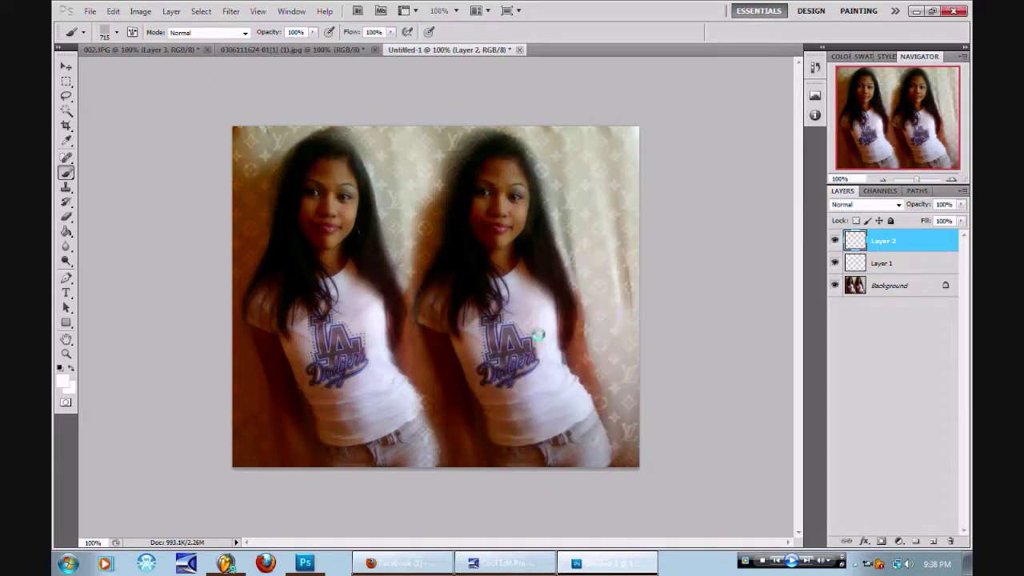
right_click(443, 281)
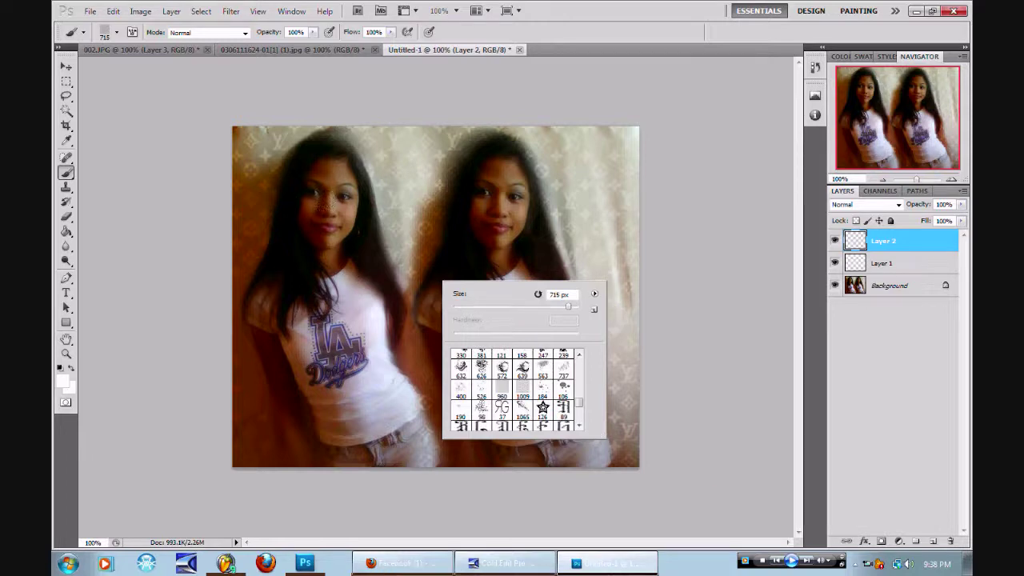
click(440, 220)
right_click(448, 241)
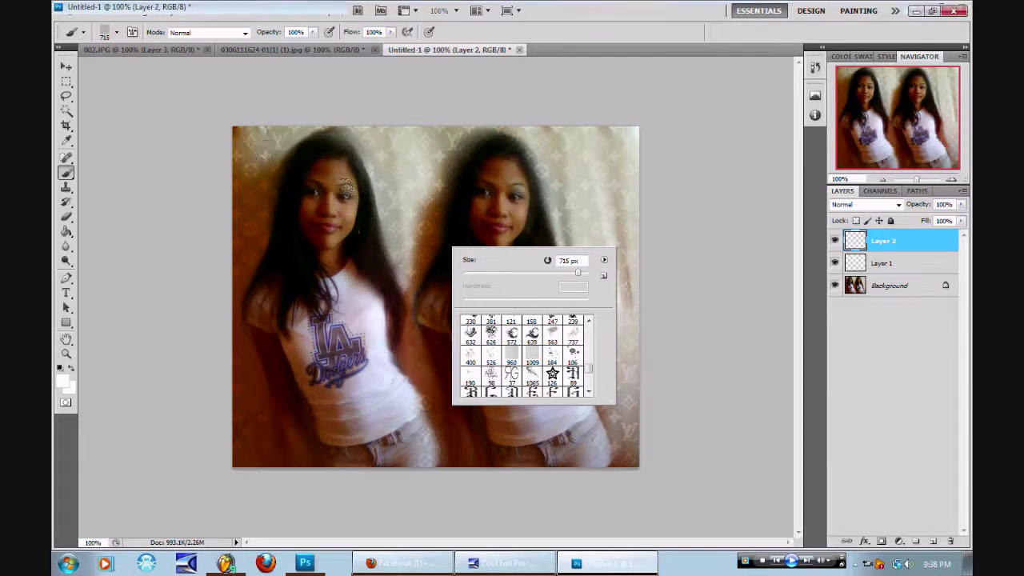
click(259, 111)
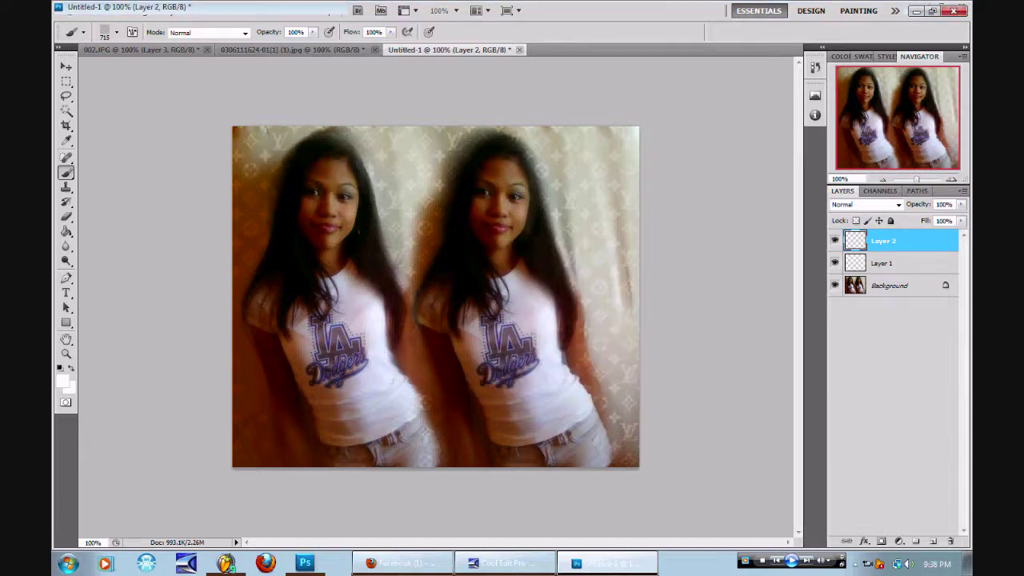
right_click(250, 115)
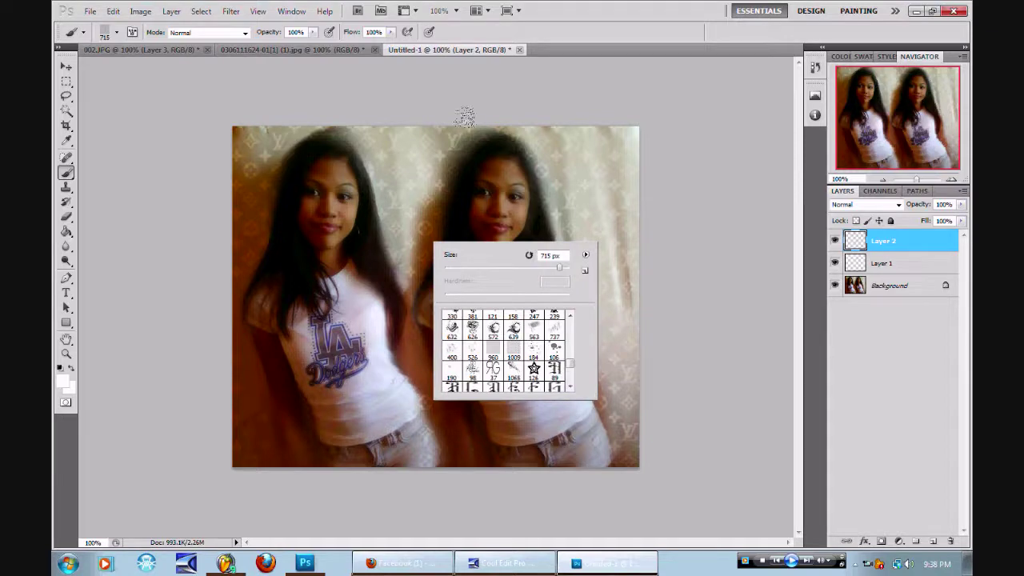
key(Return)
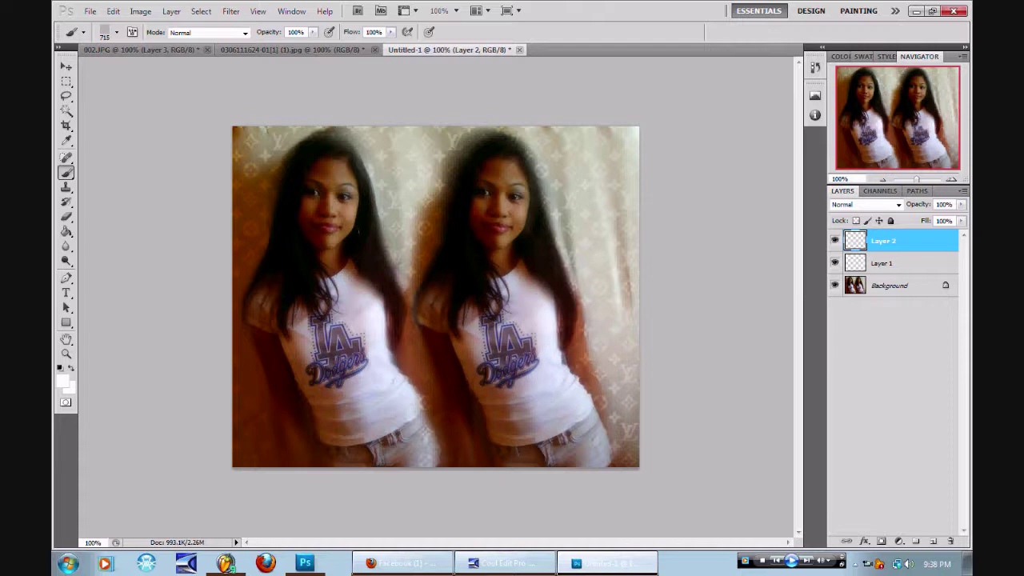
right_click(407, 235)
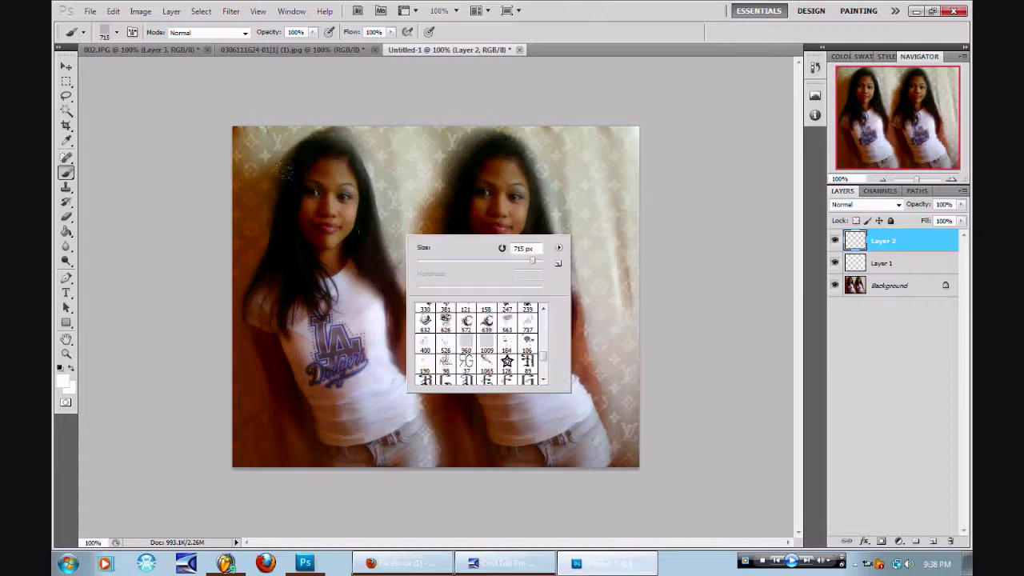
click(183, 6)
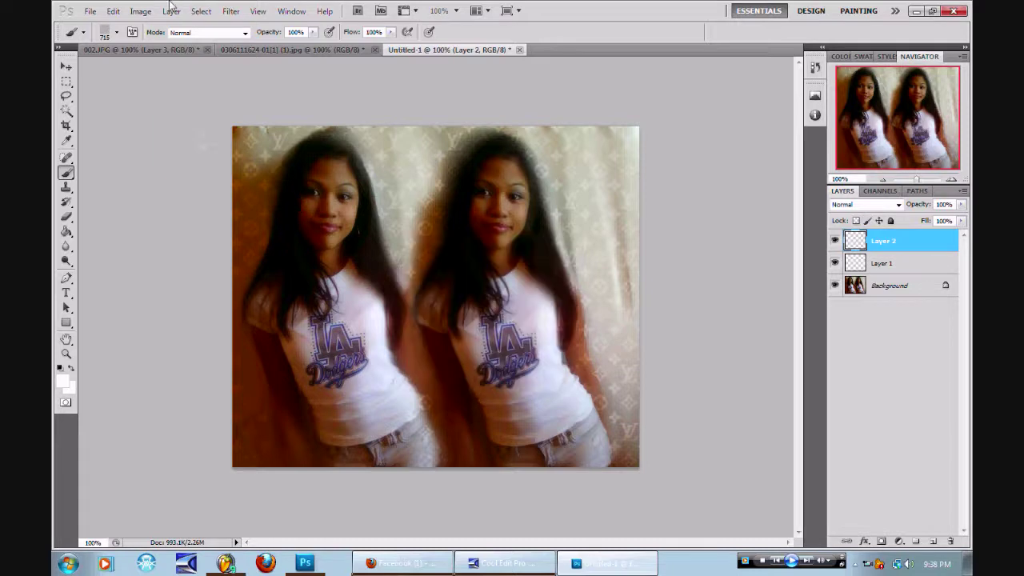
Select the 1183 px light-swirl brush from the brush presets and set its size to 416 px.
click(291, 11)
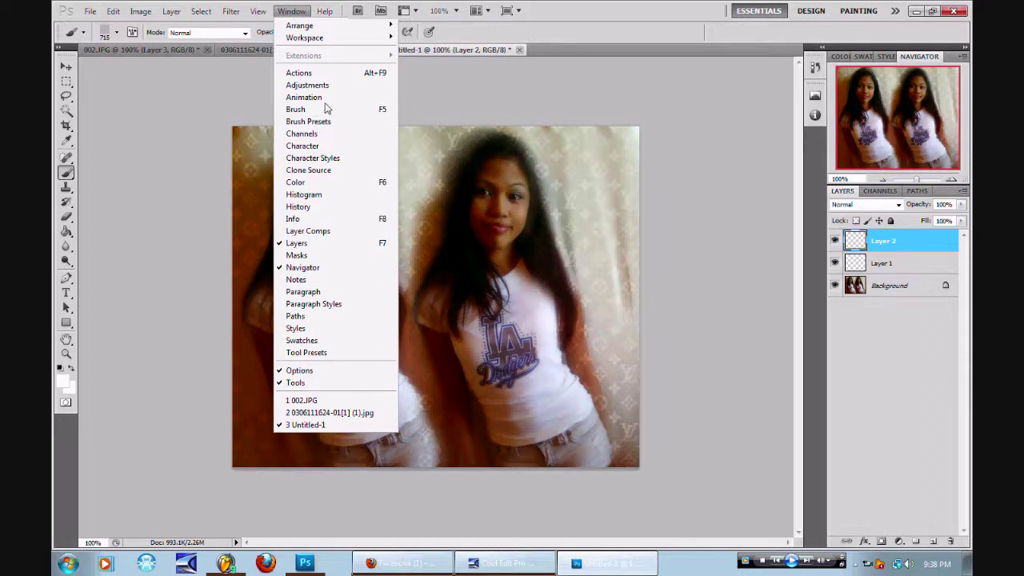
key(F5)
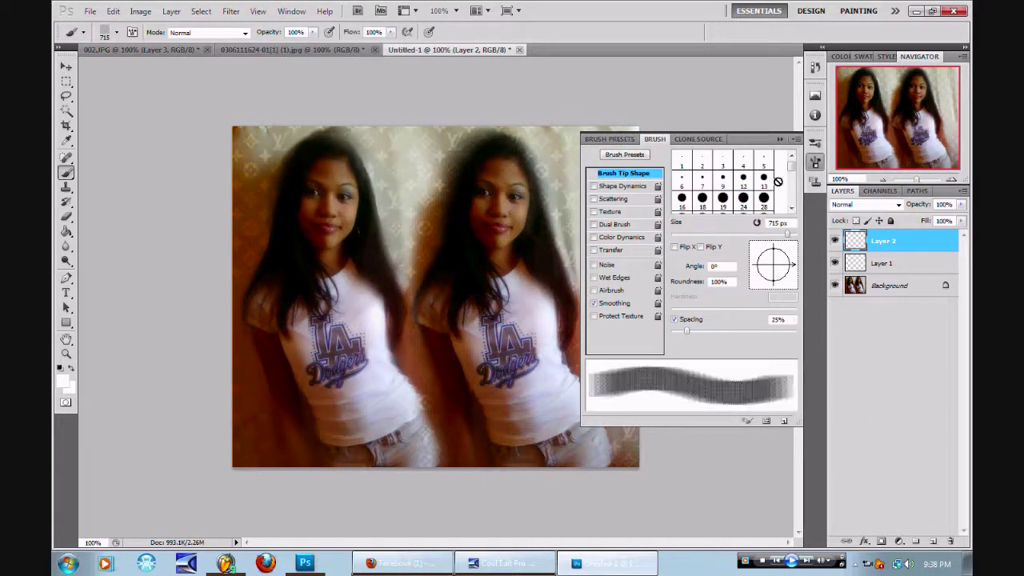
click(791, 209)
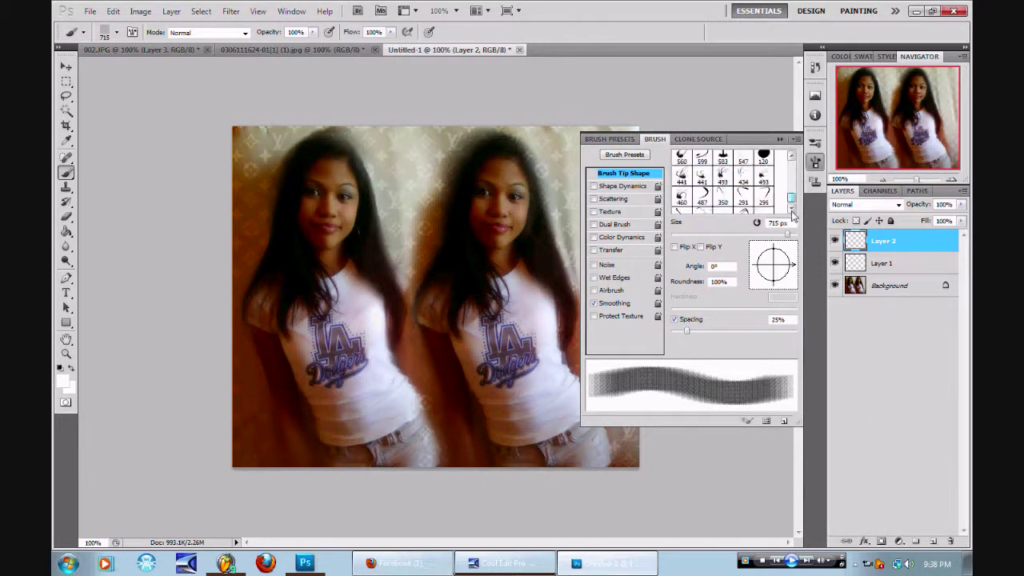
click(617, 140)
click(656, 140)
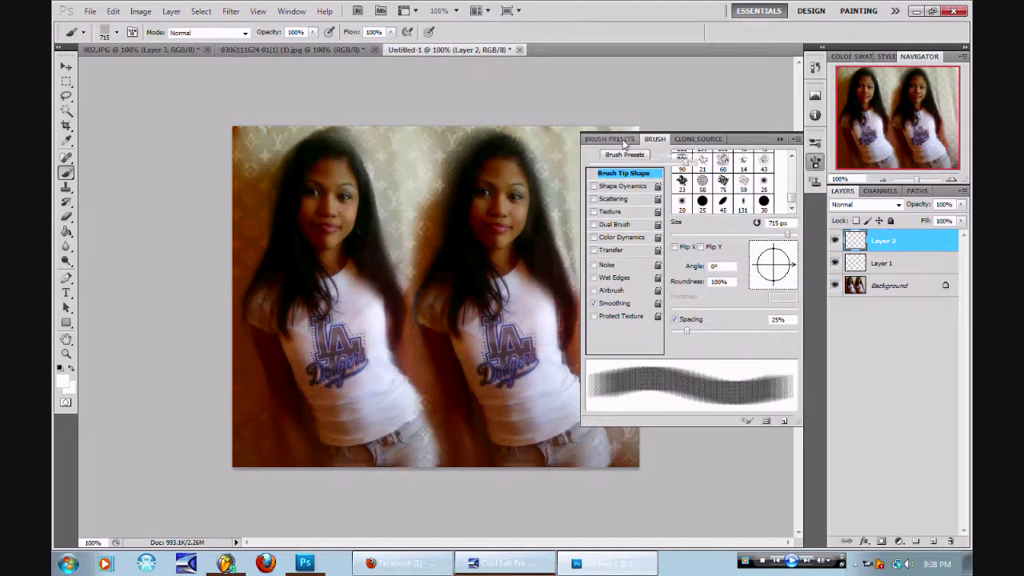
click(623, 154)
drag(795, 199, 794, 402)
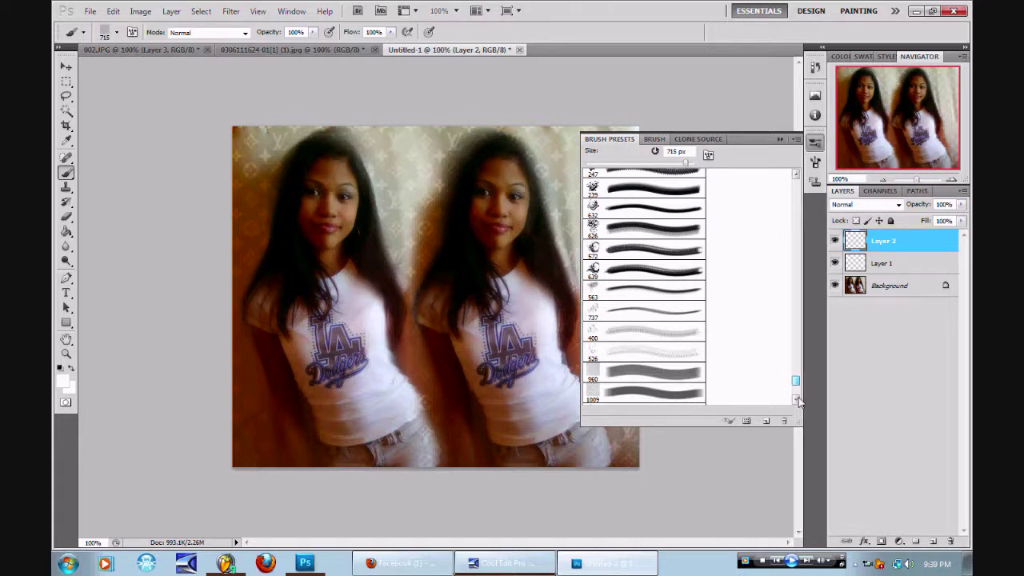
click(795, 393)
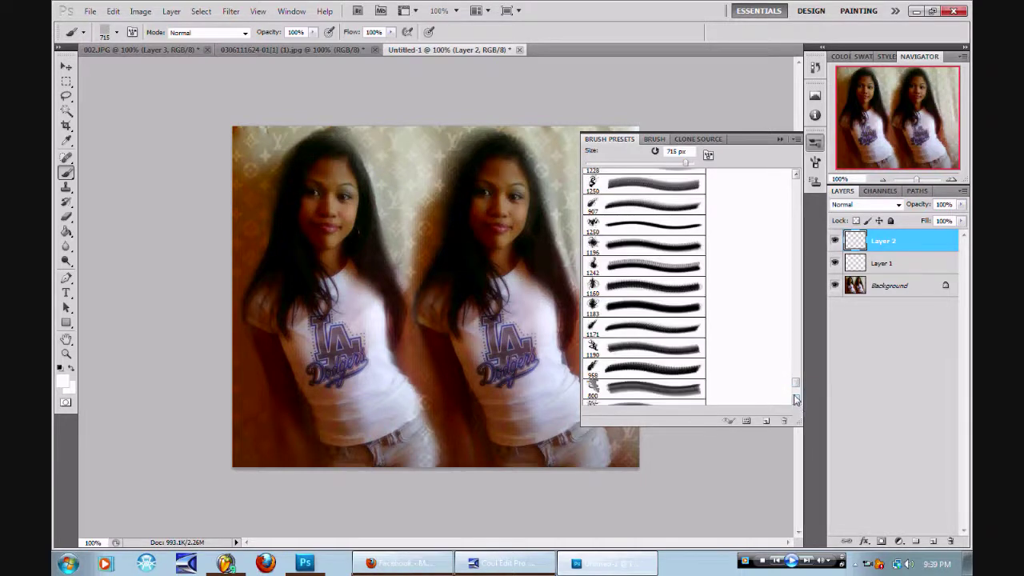
click(796, 399)
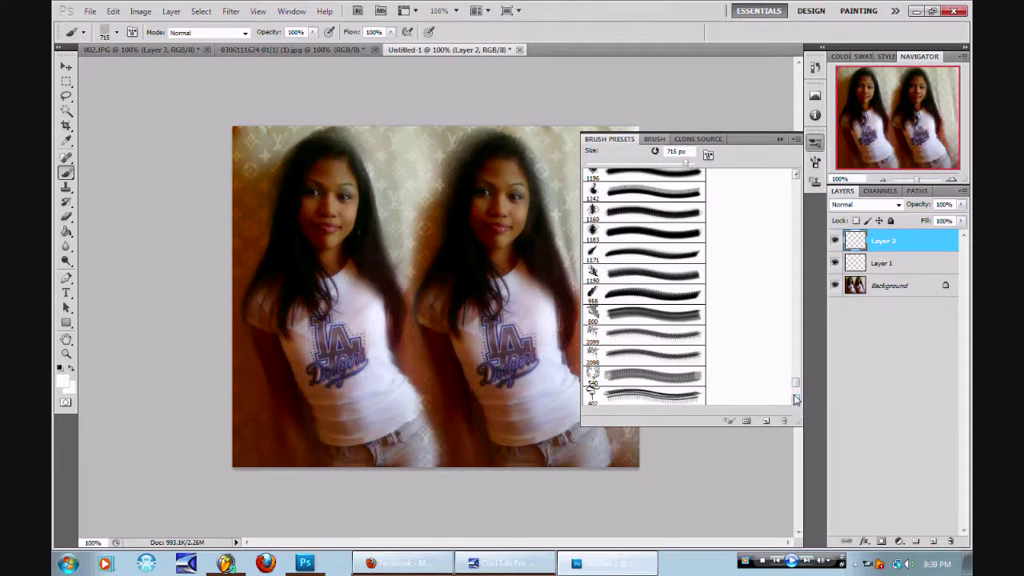
click(632, 237)
click(674, 163)
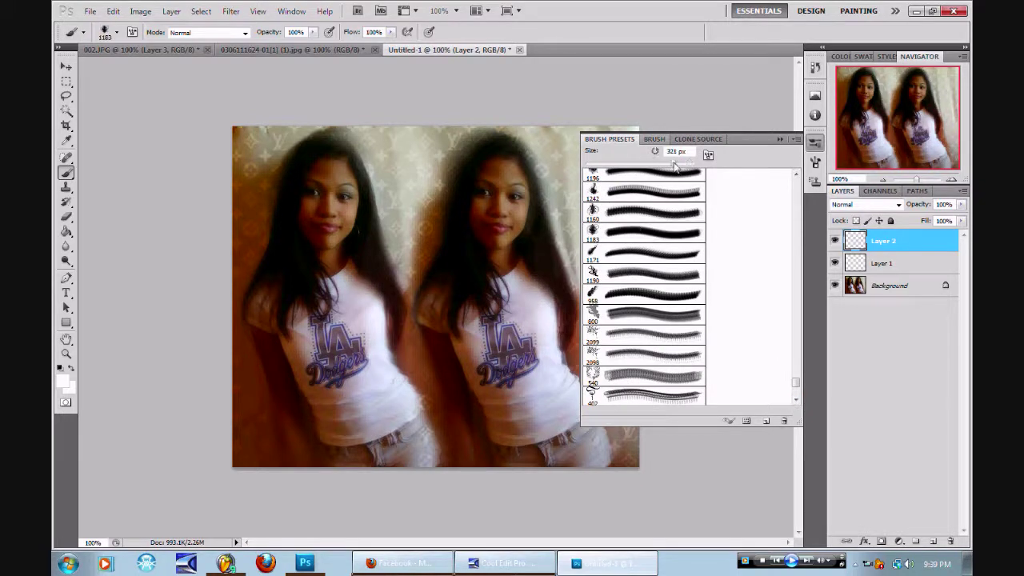
click(679, 164)
Stamp the white light swirl over the picture's left edge and lower-right corner, and select the 1242 px brush preset.
click(177, 286)
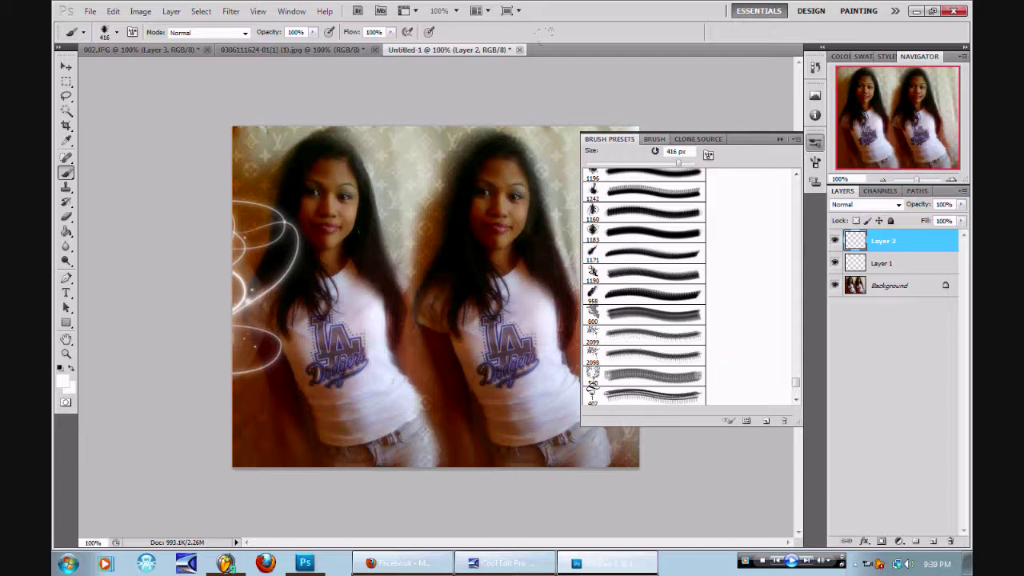
click(694, 472)
click(638, 190)
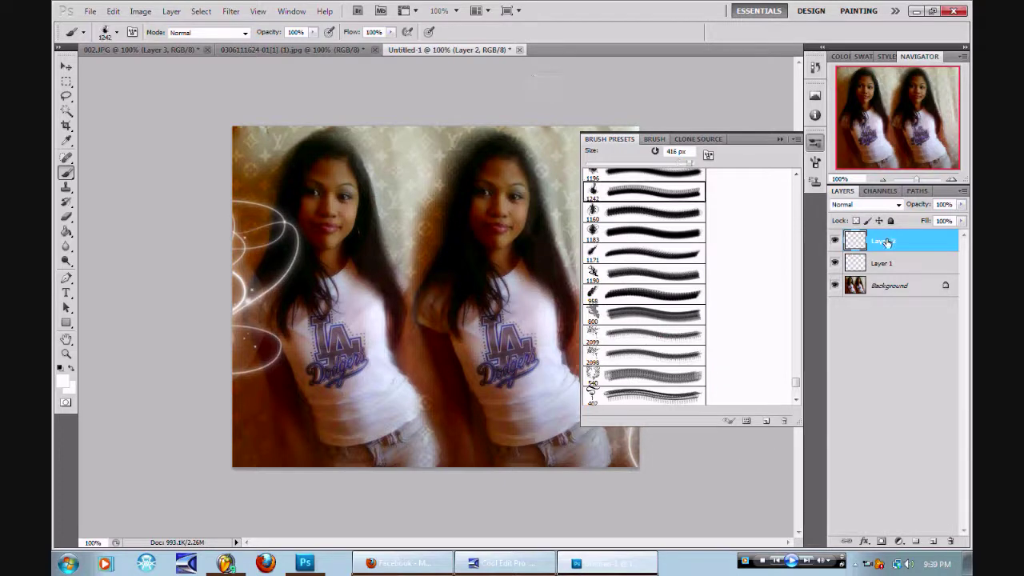
Restrict Layer 2's advanced blending to the B channel by excluding the R and G channels.
right_click(888, 243)
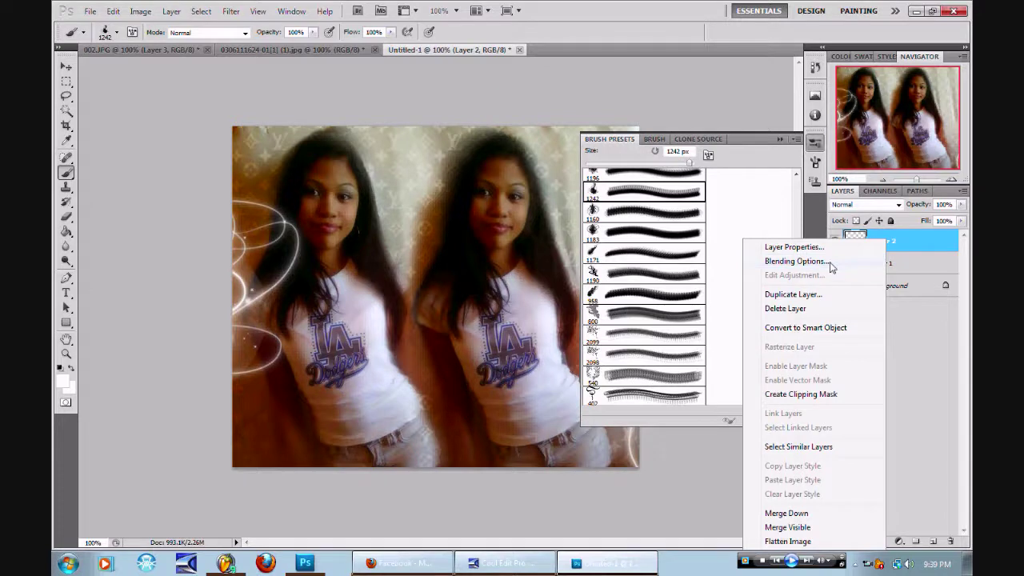
click(830, 264)
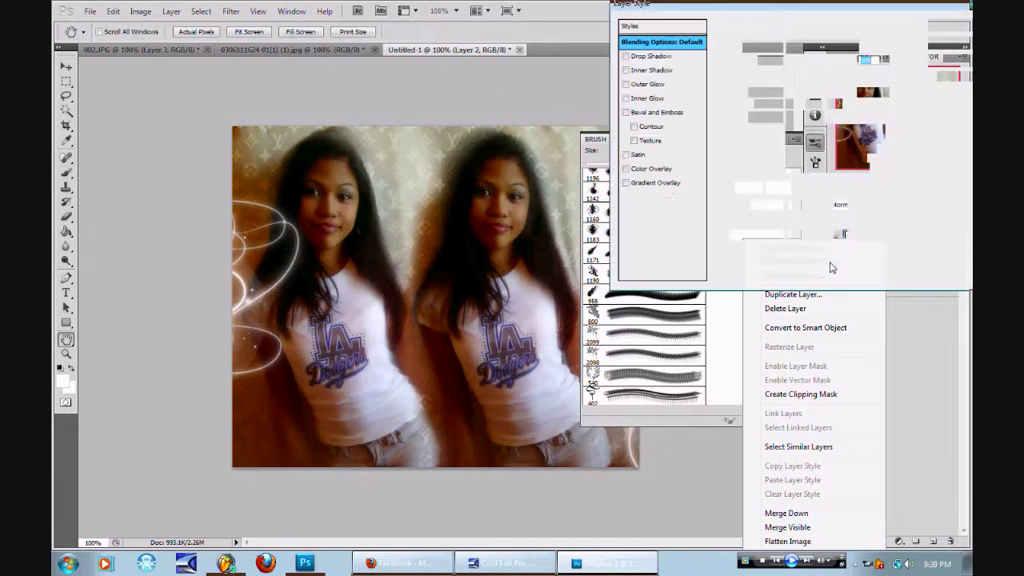
click(811, 103)
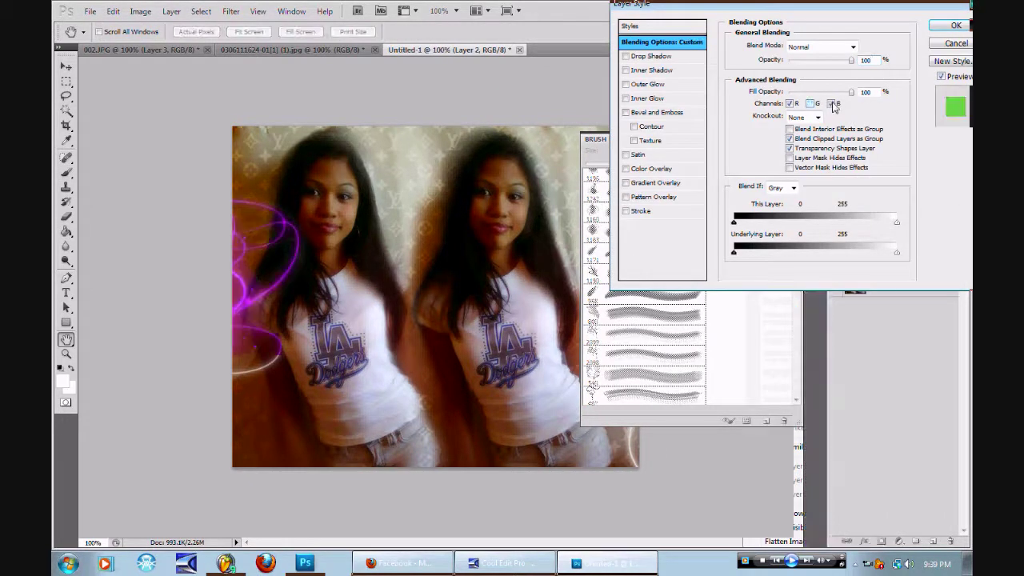
click(831, 103)
click(832, 103)
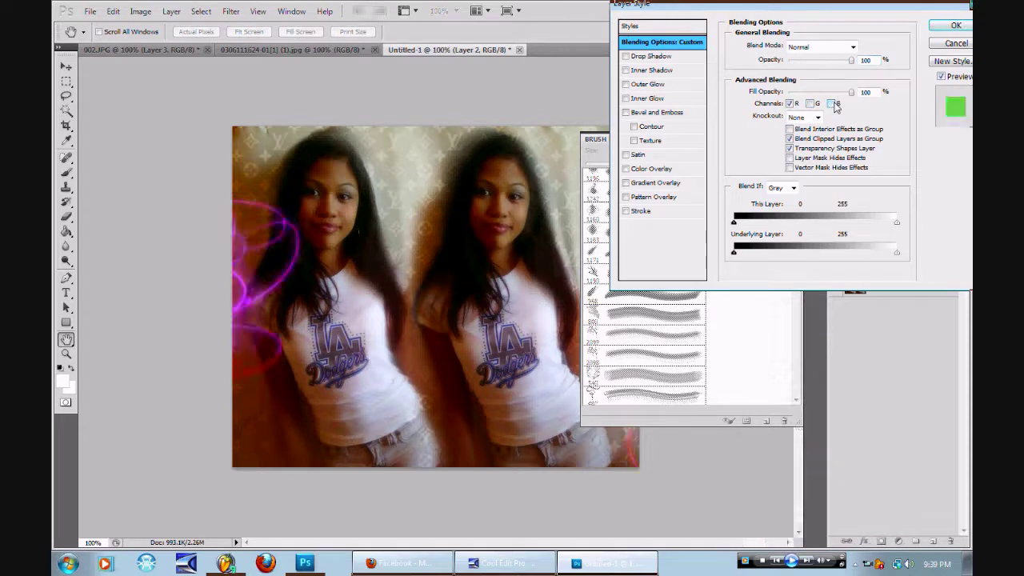
click(791, 103)
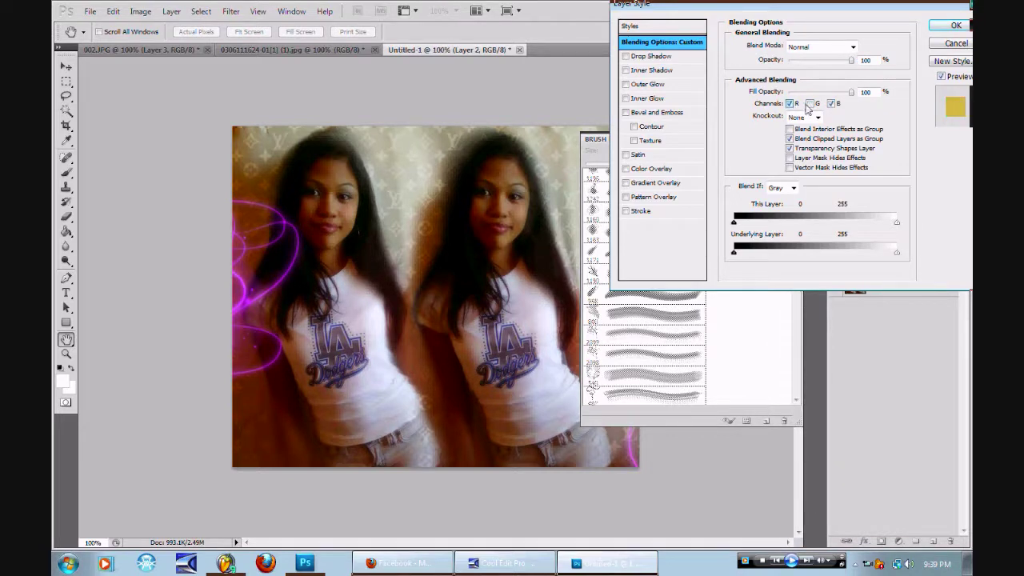
click(811, 103)
click(811, 103)
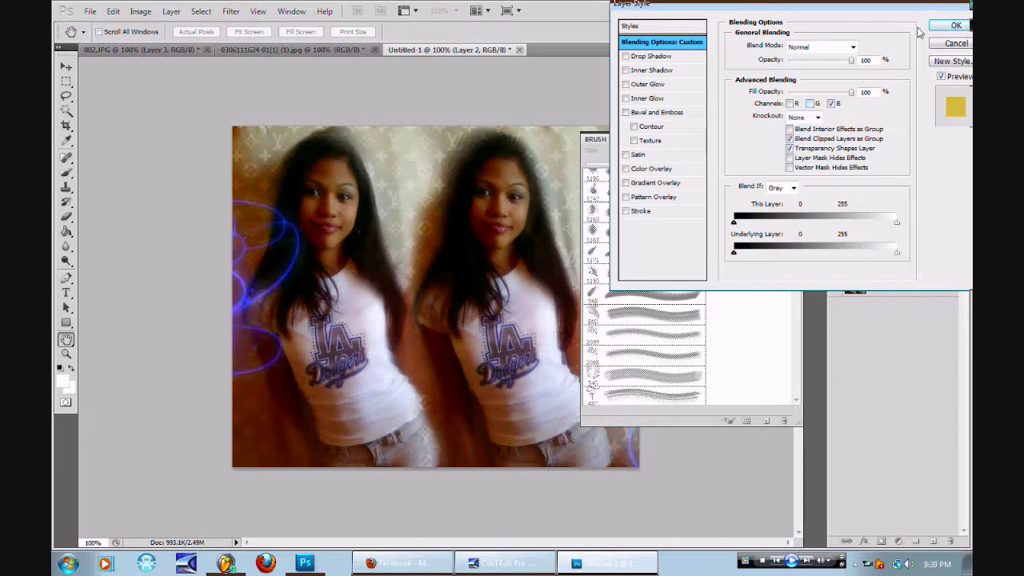
click(941, 30)
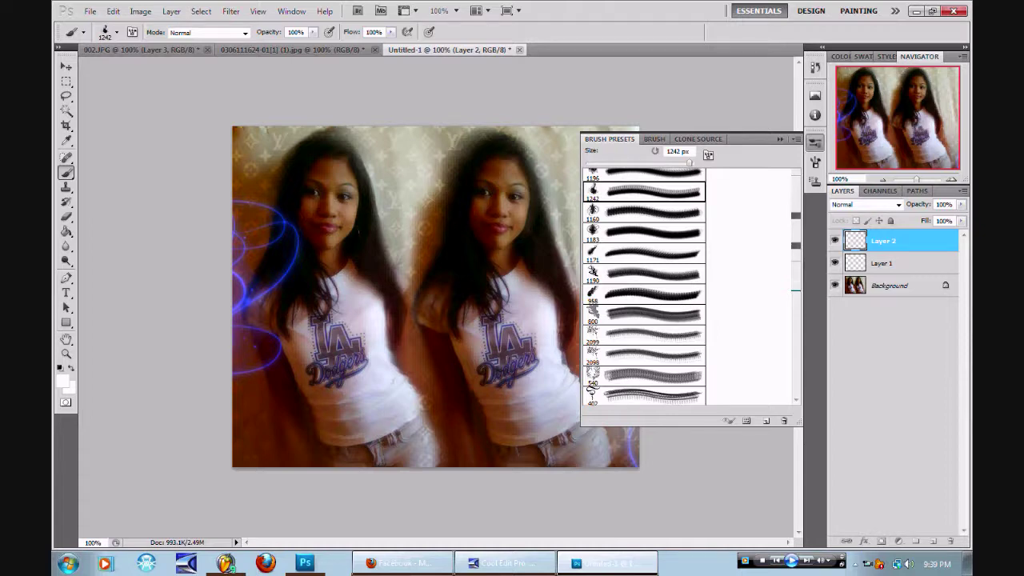
Switch back to the 1183 px swirl brush, set its size to 432 px and stamp it over the picture's upper-right edge.
key(F5)
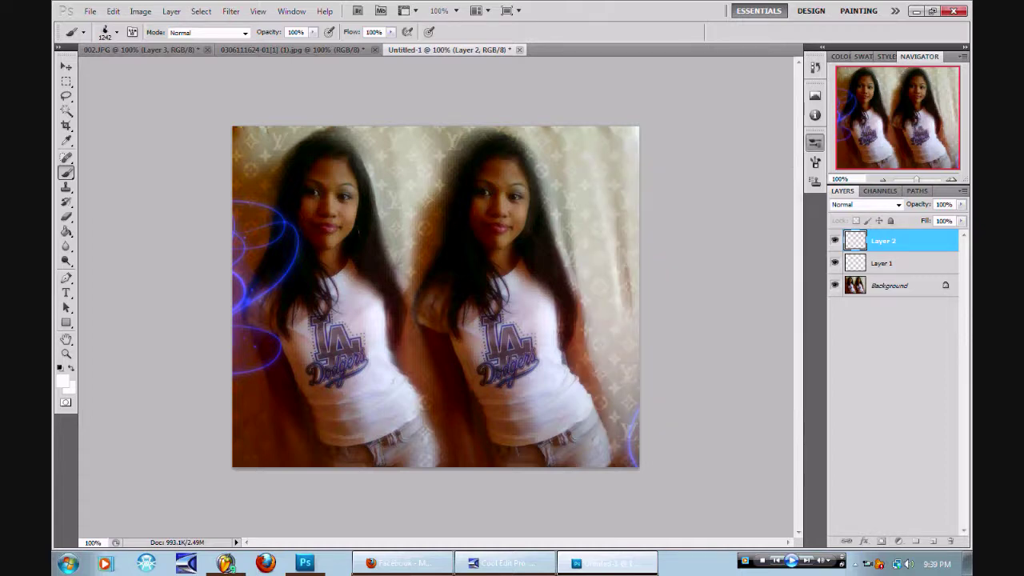
right_click(421, 215)
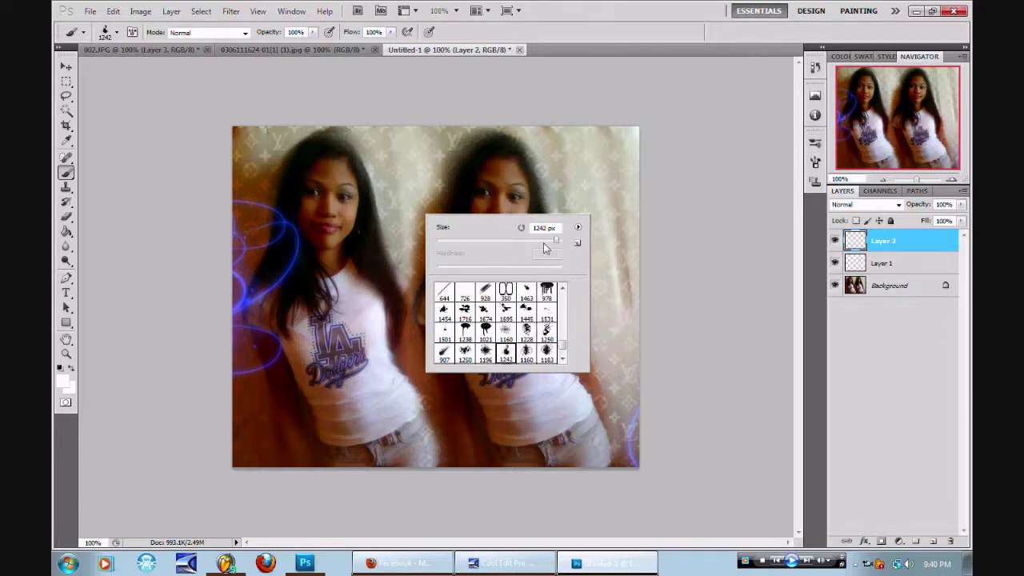
drag(542, 244, 534, 241)
drag(533, 240, 546, 246)
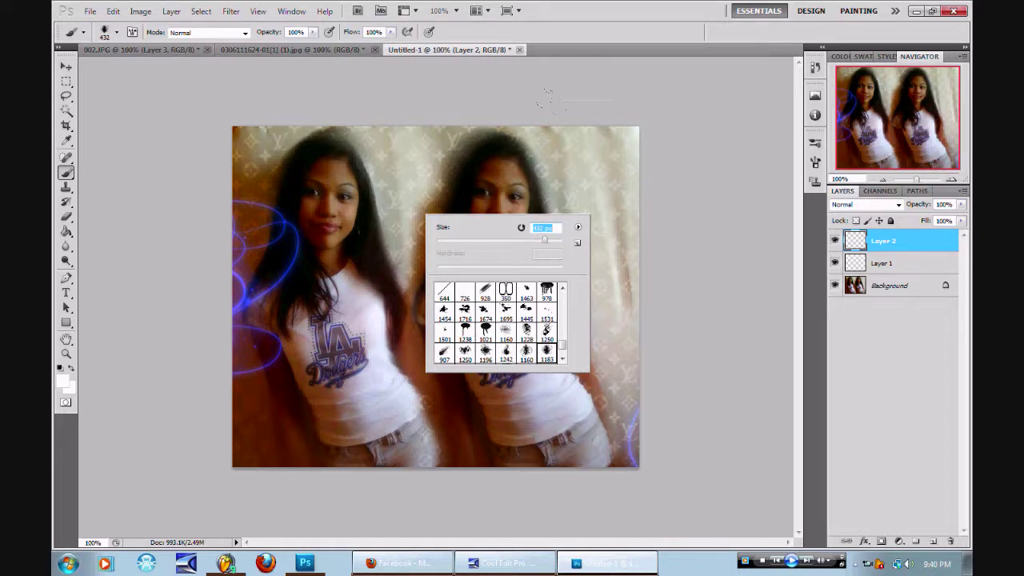
click(651, 210)
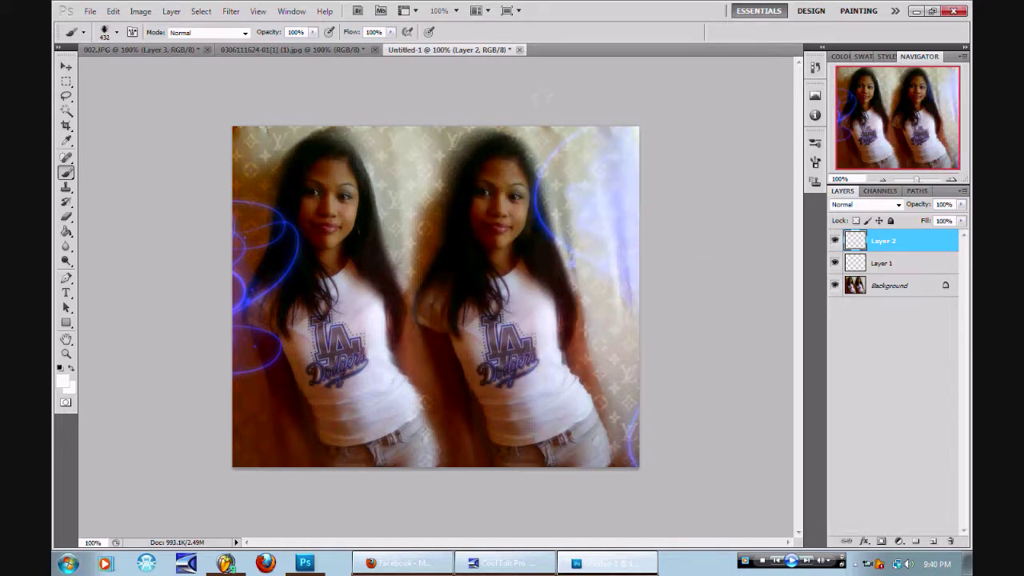
Add a new layer with the default settings and stamp the white 432 px light swirl between the two figures.
click(200, 10)
mouse_move(182, 24)
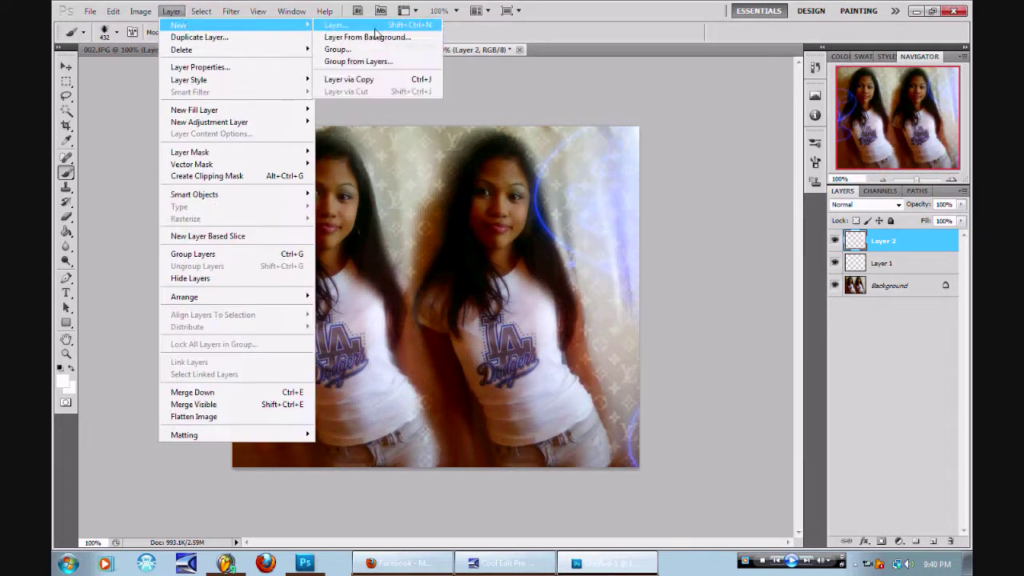
click(344, 25)
key(Return)
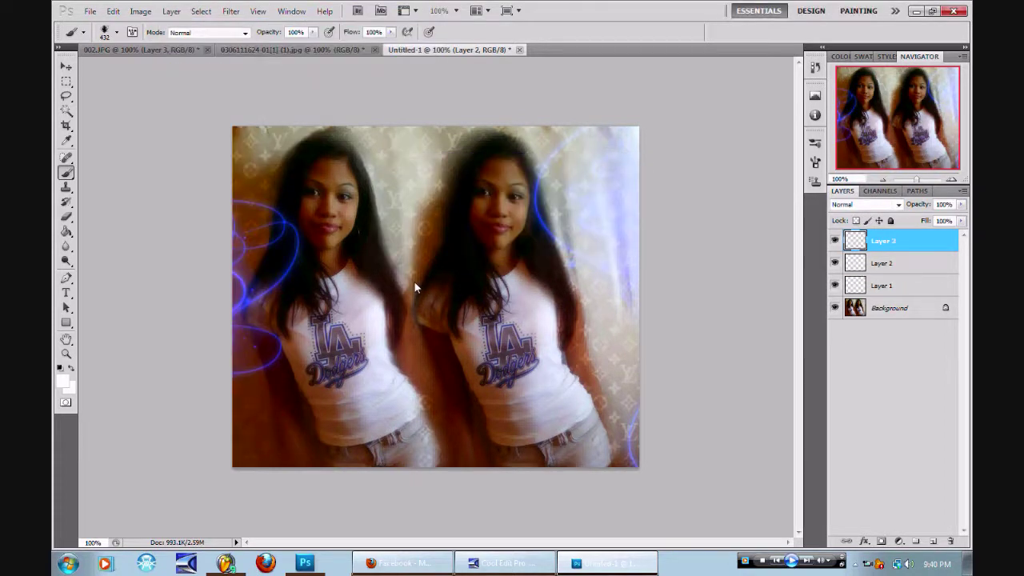
right_click(428, 285)
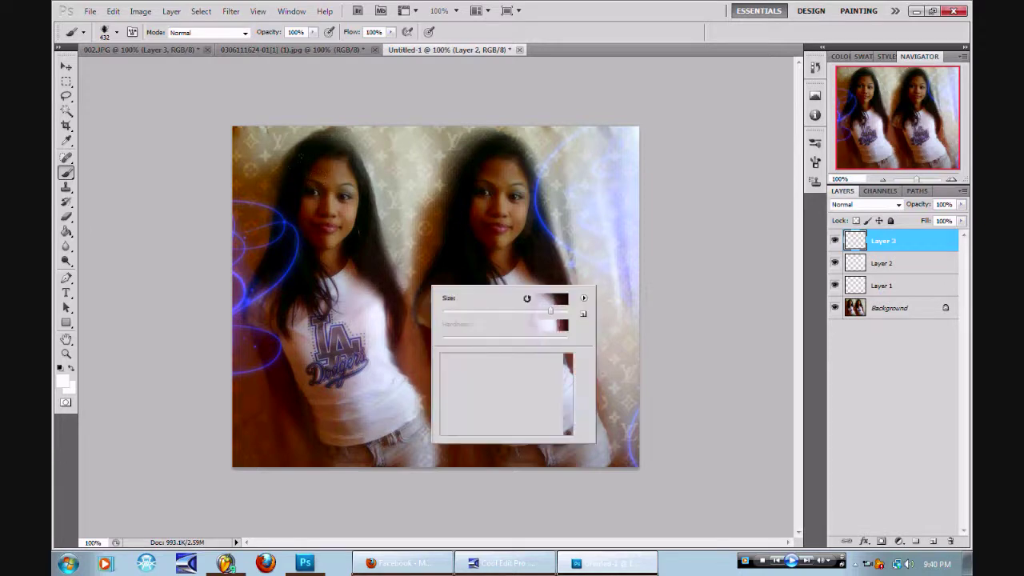
key(Escape)
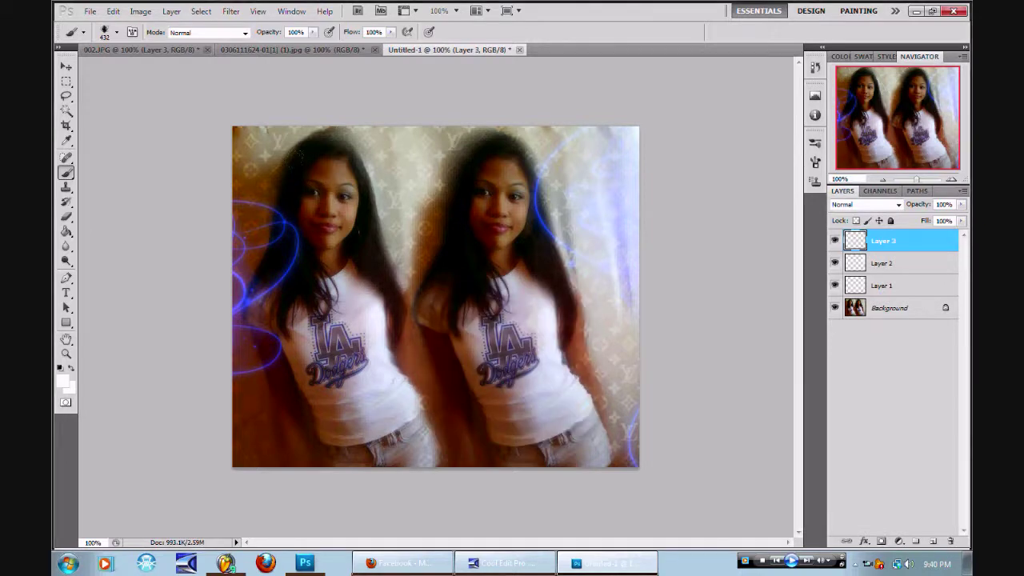
click(371, 254)
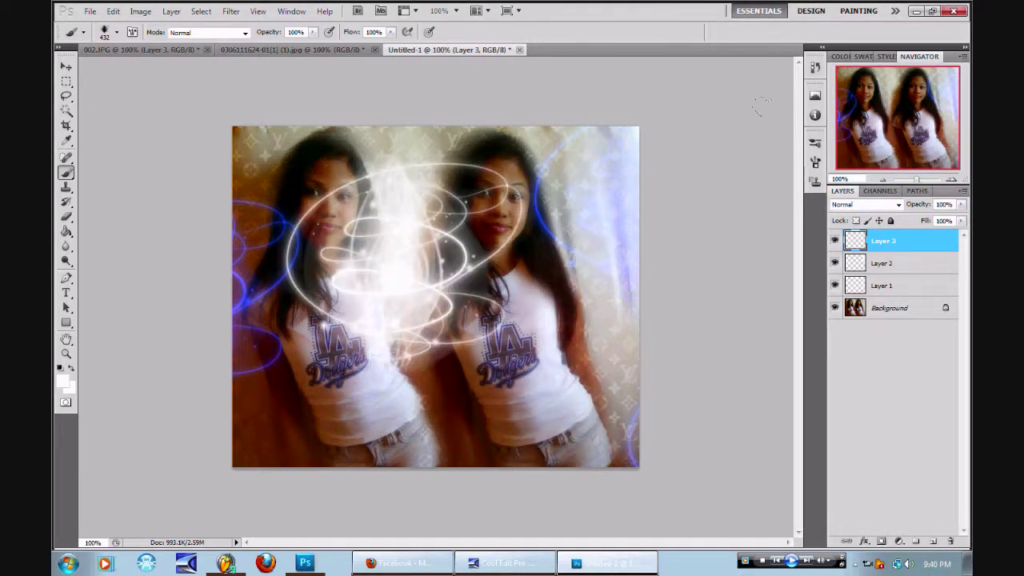
Set Layer 3's blend mode to Overlay and erase its swirl from both faces and the first figure's shirt with the 80 px Eraser.
click(862, 204)
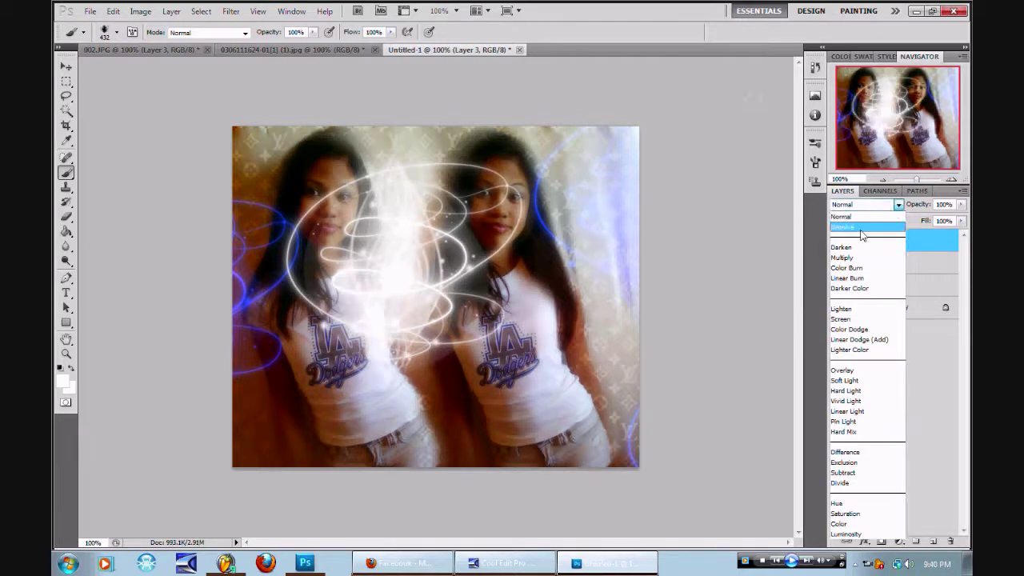
click(846, 370)
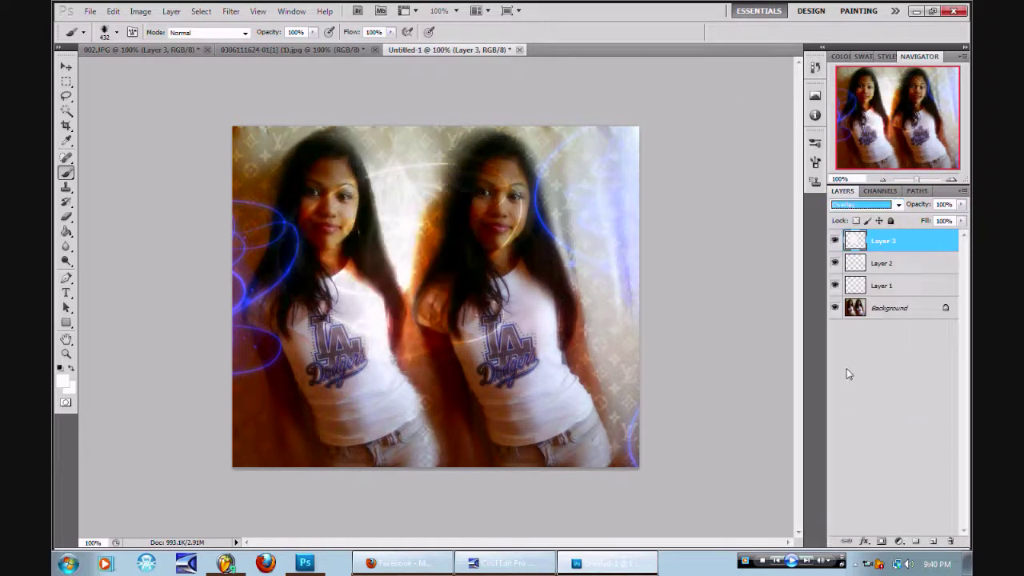
click(67, 216)
mouse_move(478, 192)
mouse_down()
mouse_move(516, 170)
mouse_move(498, 126)
mouse_up()
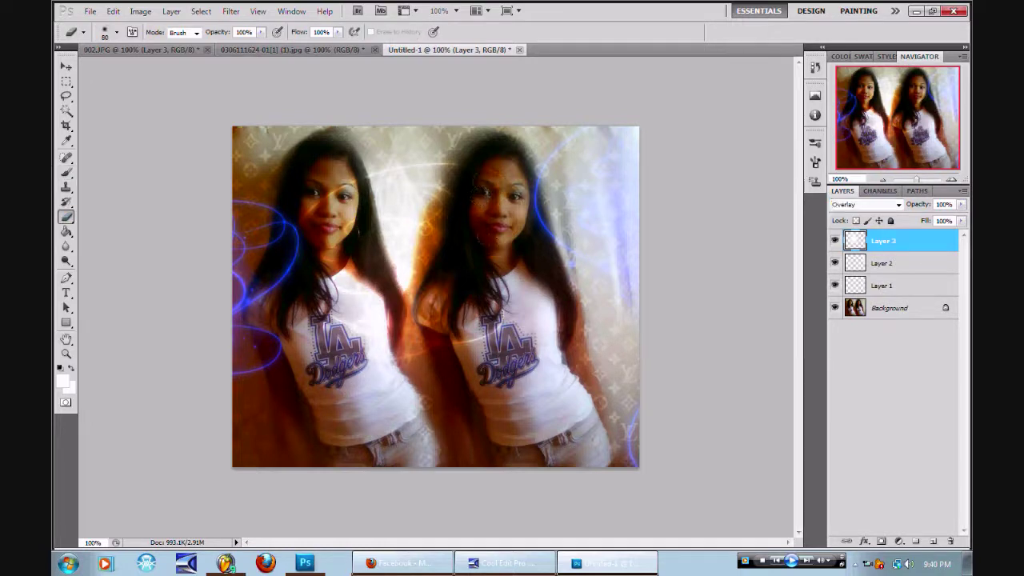
mouse_move(340, 232)
mouse_down()
mouse_move(349, 268)
mouse_move(336, 279)
mouse_move(378, 355)
mouse_up()
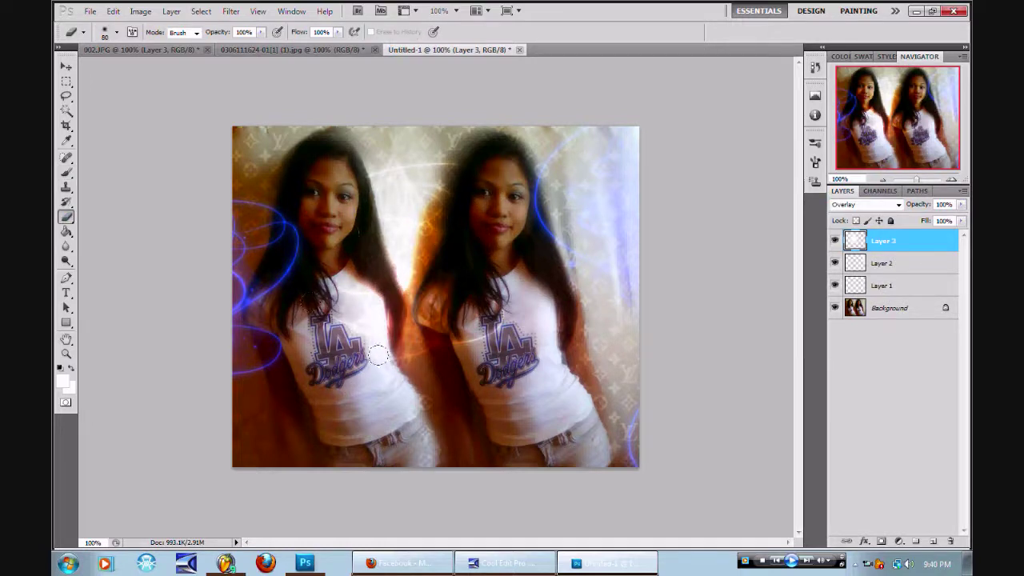
Open summer1.jpg from the Pictures folder, discarding its embedded color profile.
click(90, 11)
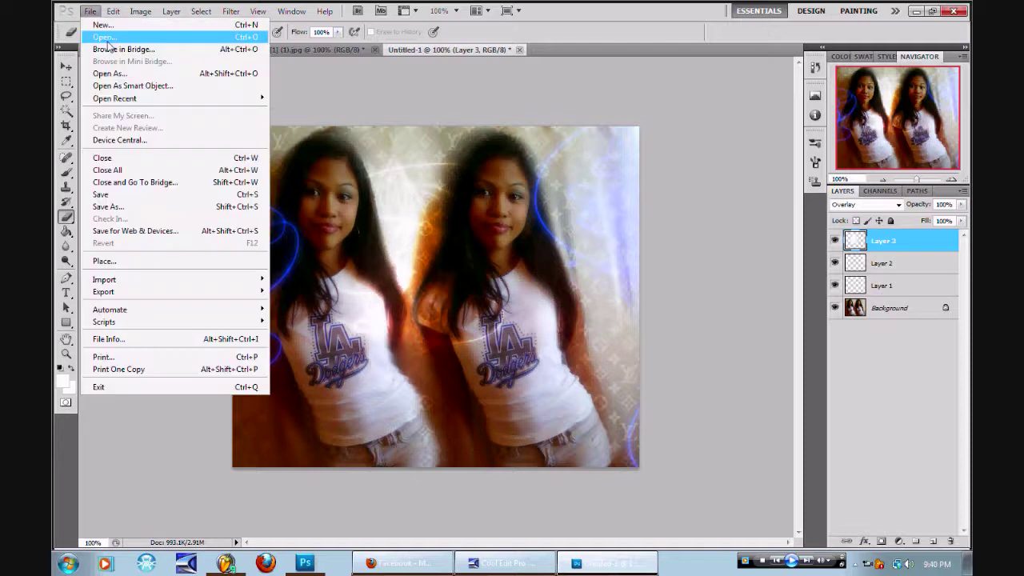
click(103, 37)
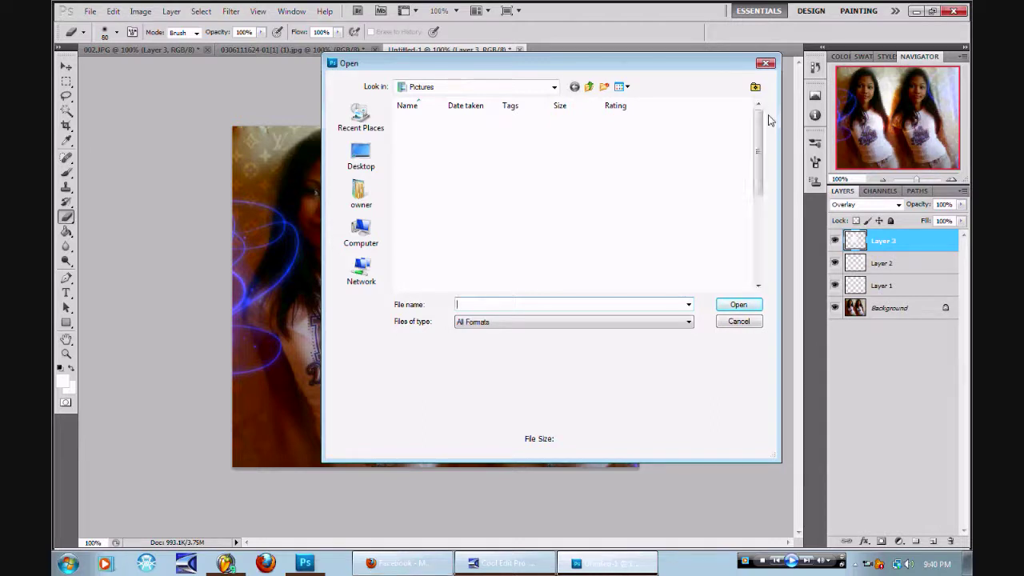
drag(761, 145, 739, 186)
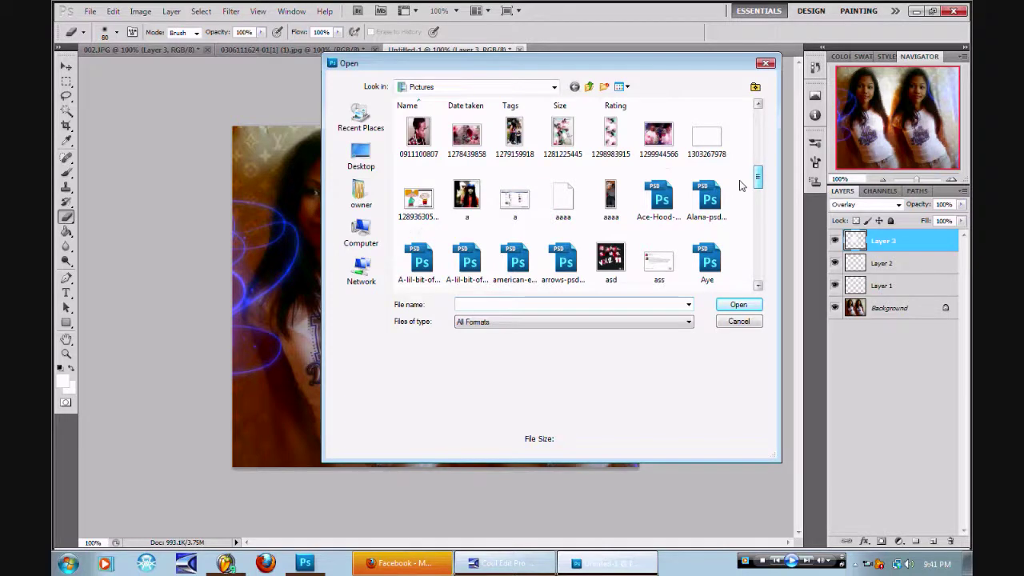
drag(757, 177, 758, 254)
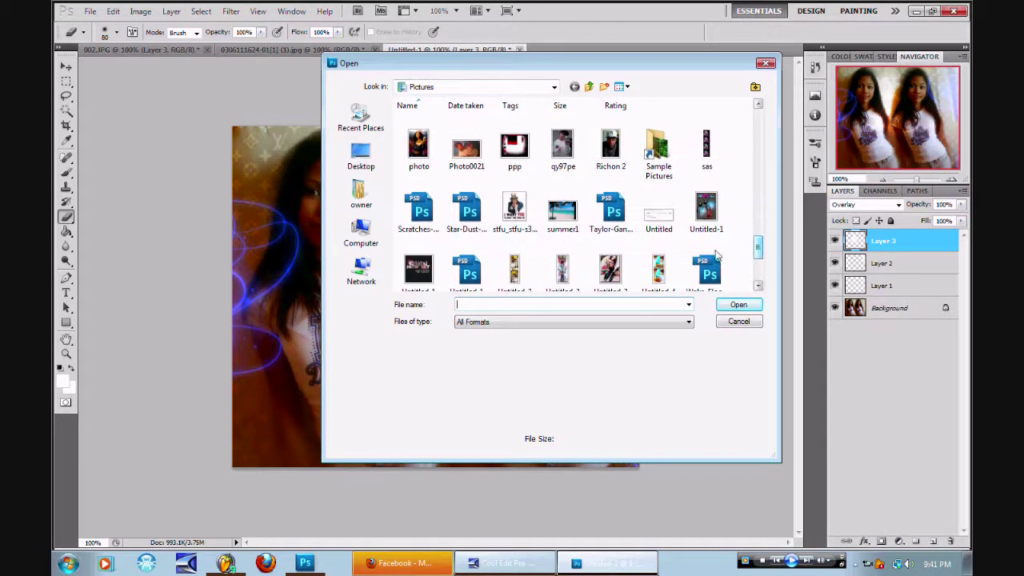
double_click(571, 227)
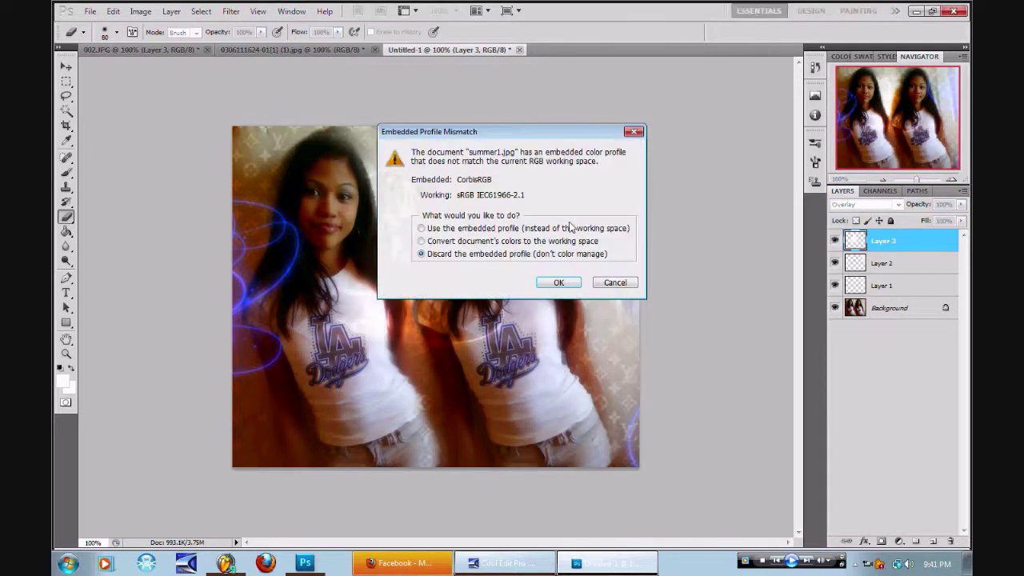
click(559, 282)
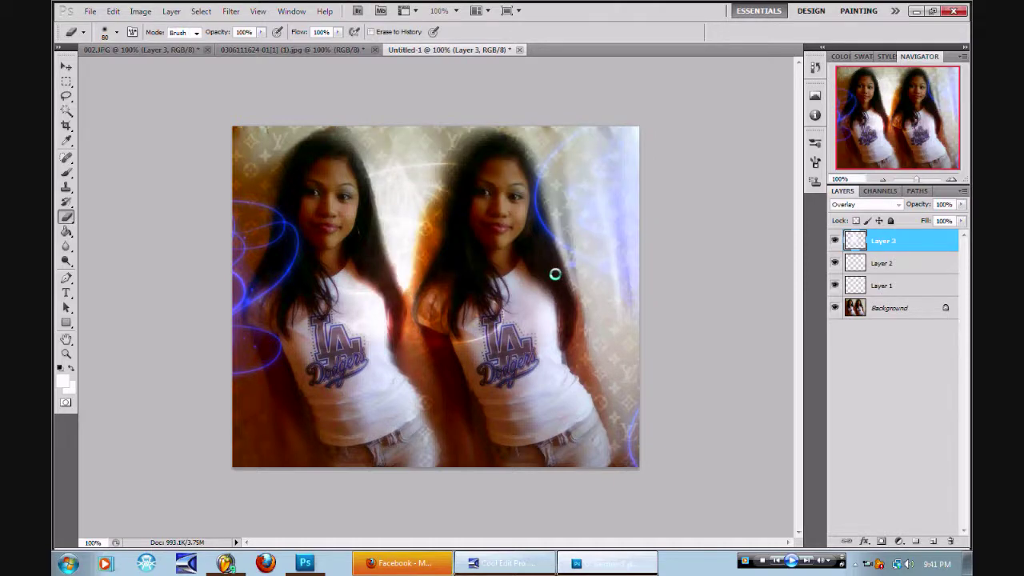
Copy the entire beach picture from summer1.jpg and paste it into the Untitled-1 composition as a new layer.
click(201, 11)
click(210, 25)
click(112, 11)
click(126, 100)
click(405, 50)
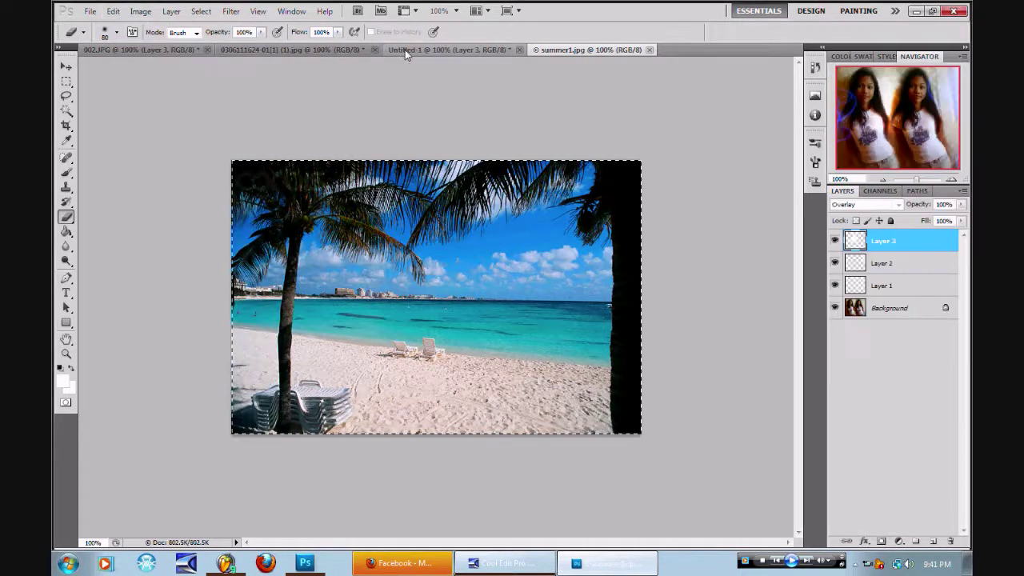
click(113, 11)
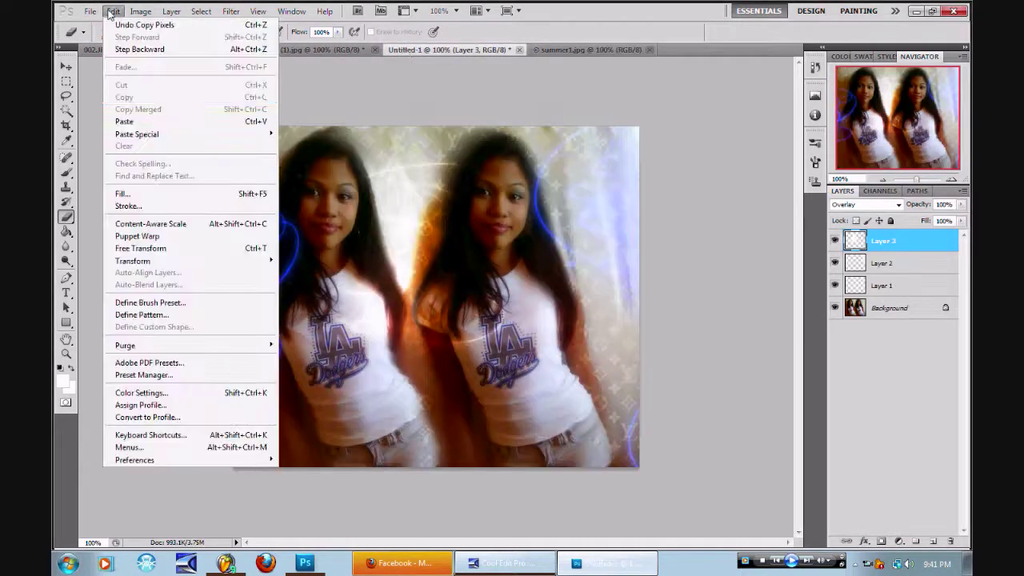
click(166, 124)
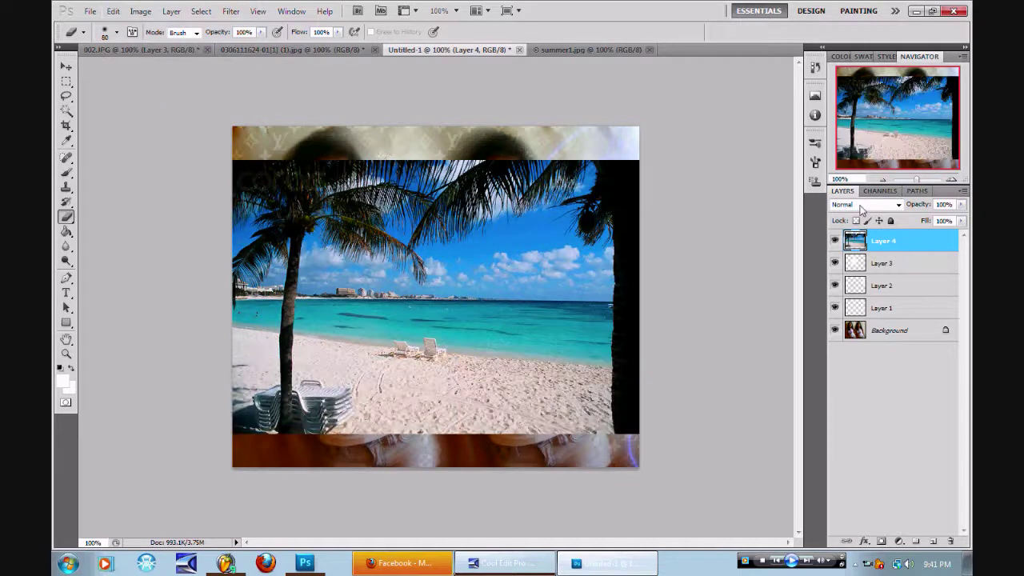
Set the blend mode of the pasted beach layer, Layer 4, to Screen.
click(864, 205)
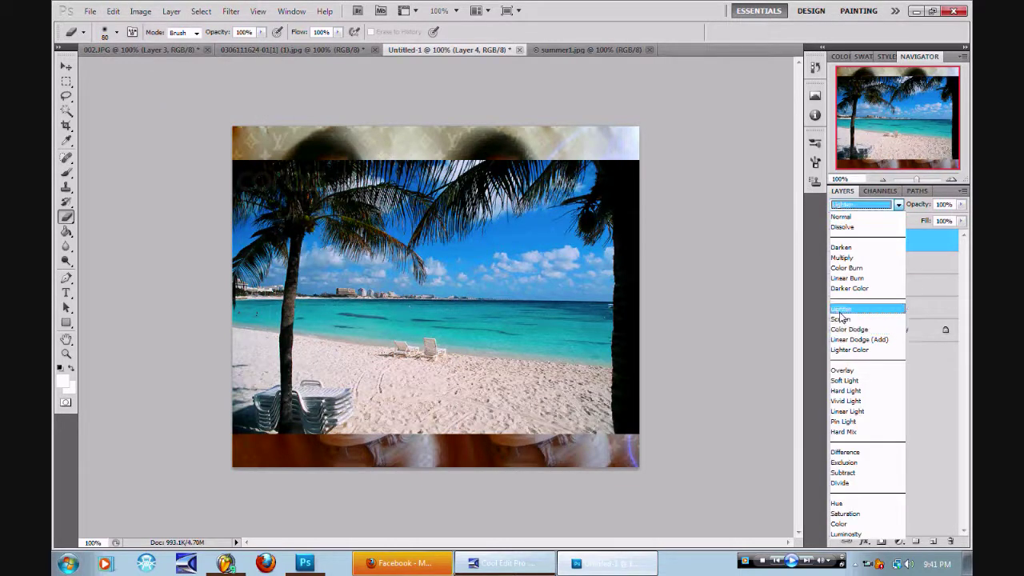
click(841, 308)
click(850, 206)
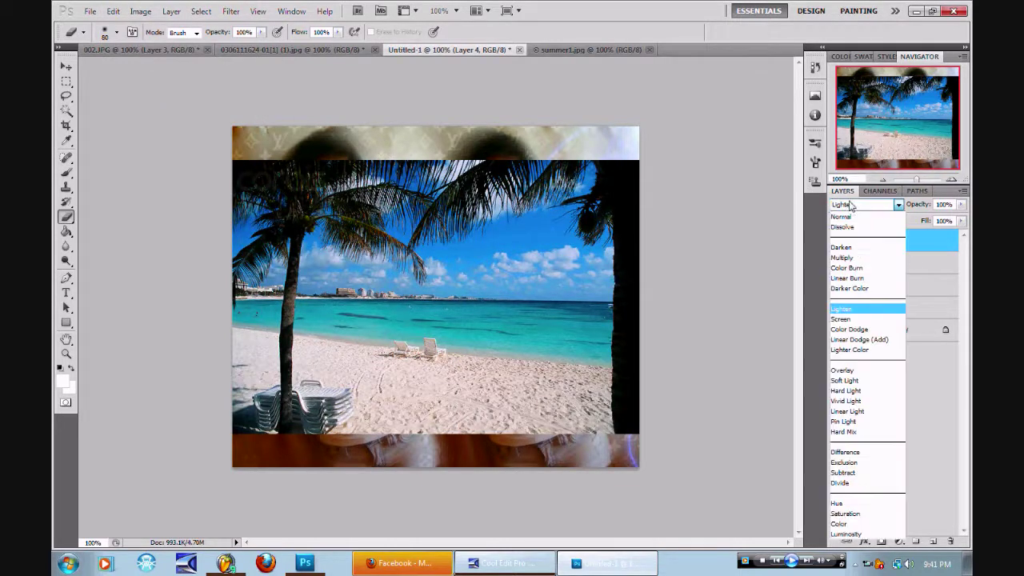
click(846, 320)
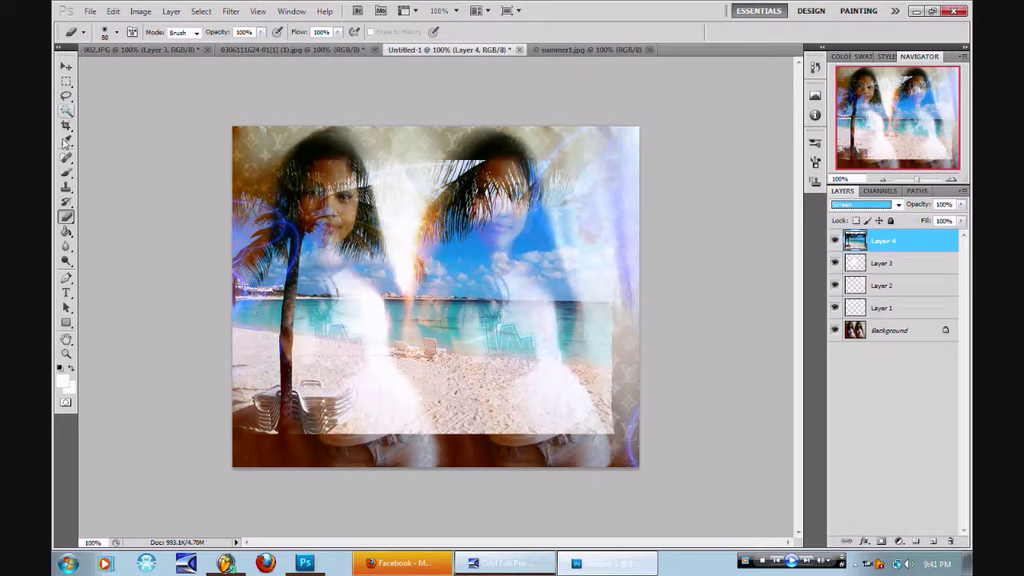
Move the Layer 4 beach image down over the figures' bodies and erase its hard upper and right edges with the 80 px Eraser.
click(65, 67)
drag(385, 214, 383, 279)
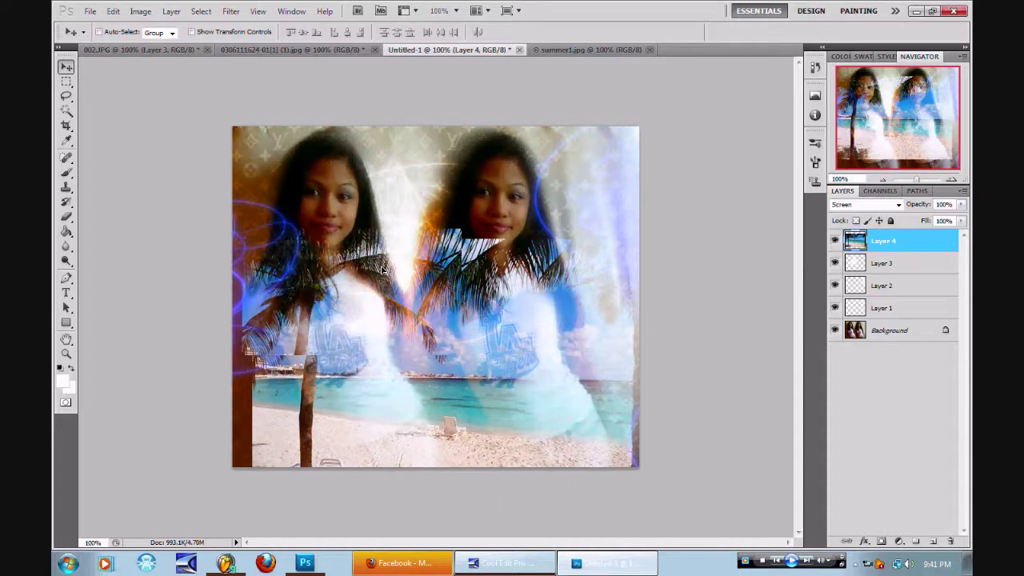
click(66, 216)
mouse_move(436, 218)
mouse_down()
mouse_move(472, 236)
mouse_move(580, 217)
mouse_move(607, 318)
mouse_move(389, 201)
mouse_move(226, 263)
mouse_move(283, 239)
mouse_up()
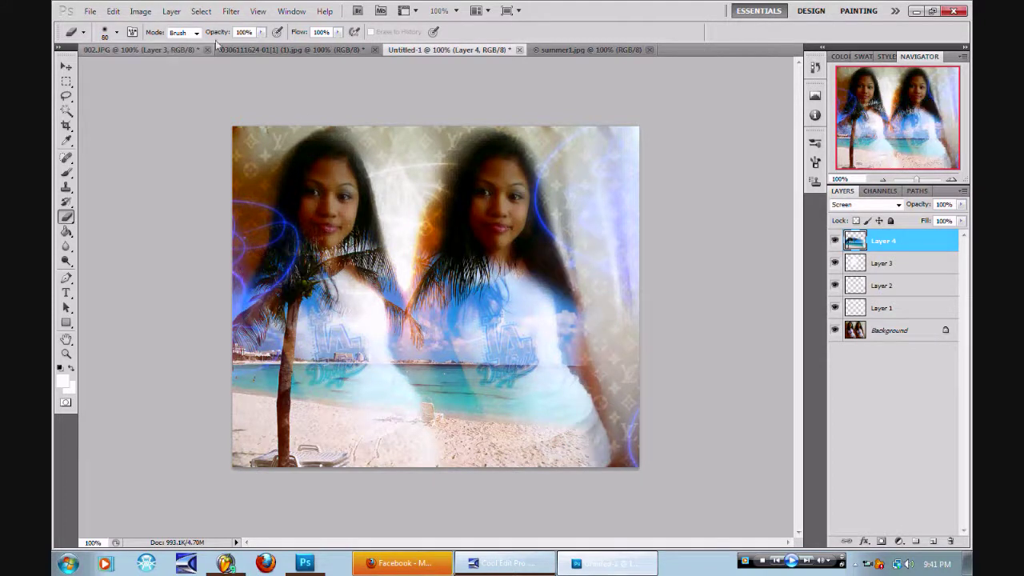
Paste a second copy of the beach picture and set its blend mode to Screen.
click(113, 11)
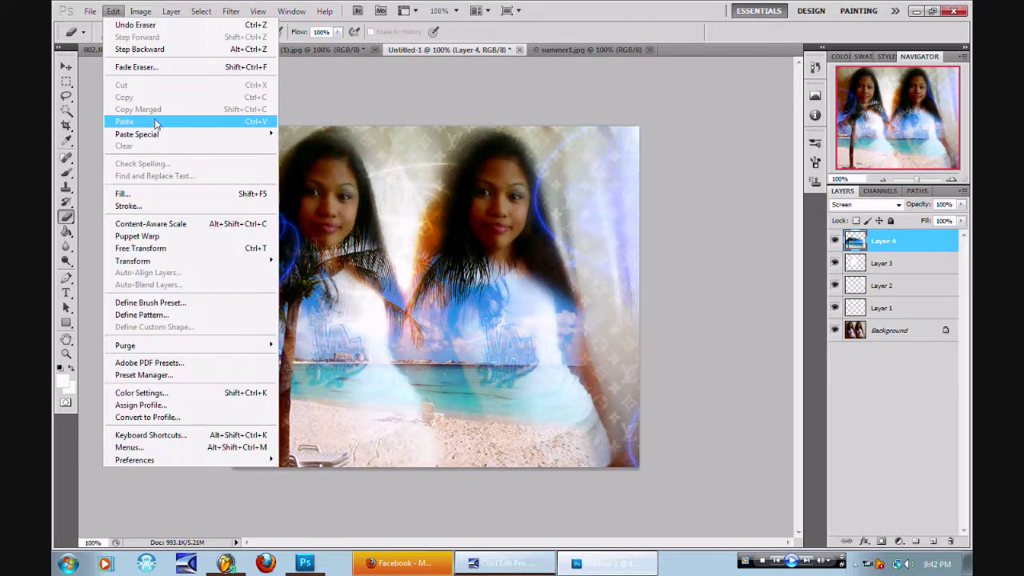
click(155, 122)
click(864, 204)
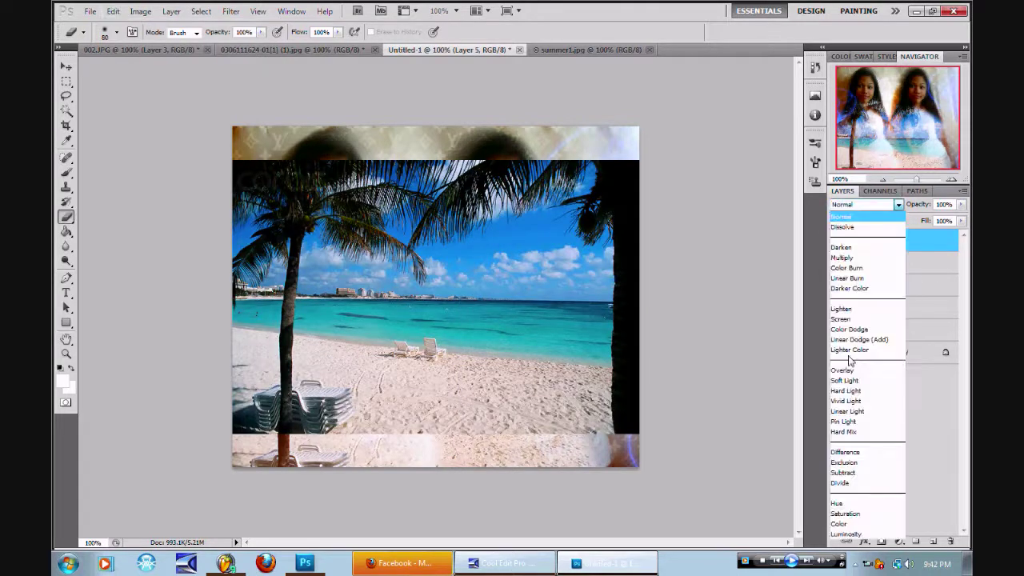
click(839, 319)
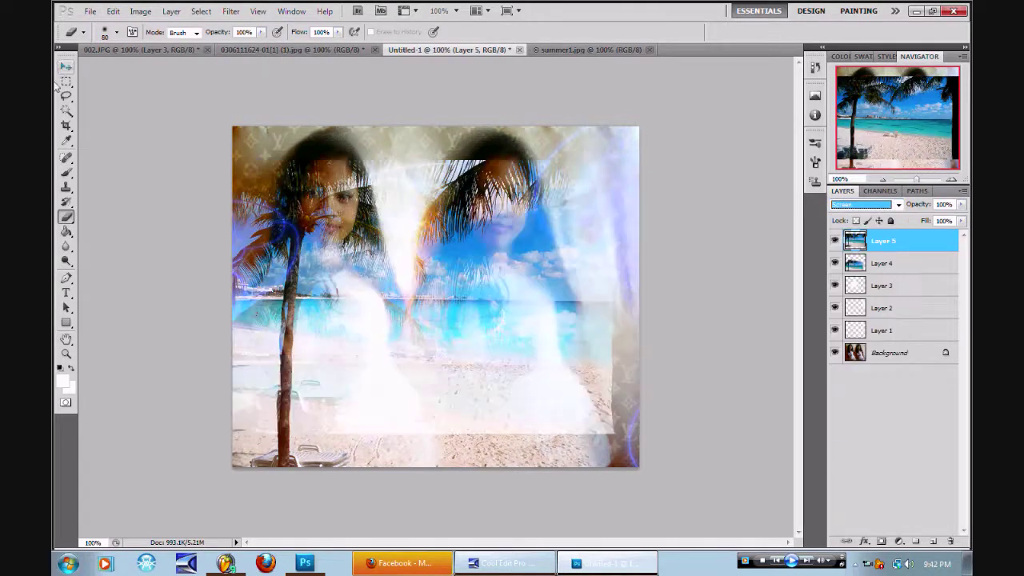
Move the second beach copy up over the figures' faces and erase its lower part and upper-left corner with the 80 px Eraser.
click(67, 67)
drag(390, 257, 387, 200)
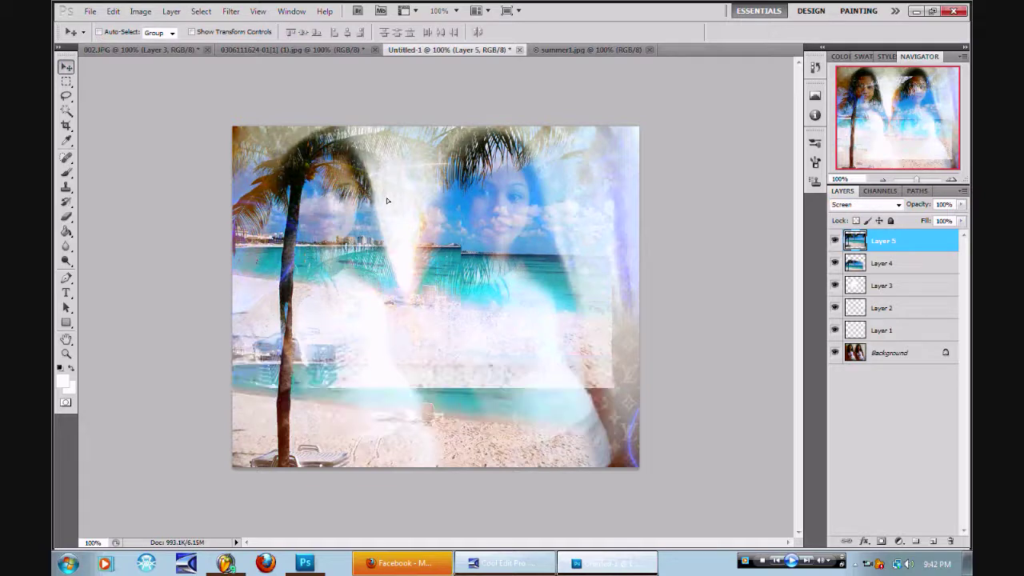
click(67, 216)
mouse_move(285, 341)
mouse_down()
mouse_move(346, 363)
mouse_move(452, 374)
mouse_move(547, 363)
mouse_move(589, 336)
mouse_move(373, 300)
mouse_move(457, 330)
mouse_move(328, 314)
mouse_move(372, 358)
mouse_up()
drag(250, 148, 216, 150)
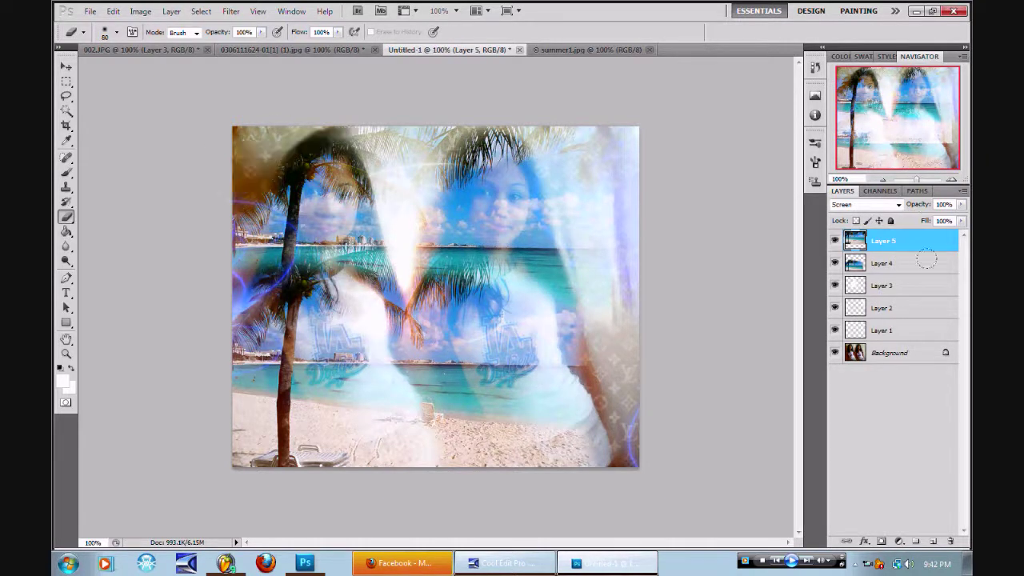
Merge the two beach layers, Layer 4 and Layer 5, and set the merged layer's blend mode to Screen.
click(894, 263)
shift+click(895, 262)
right_click(894, 259)
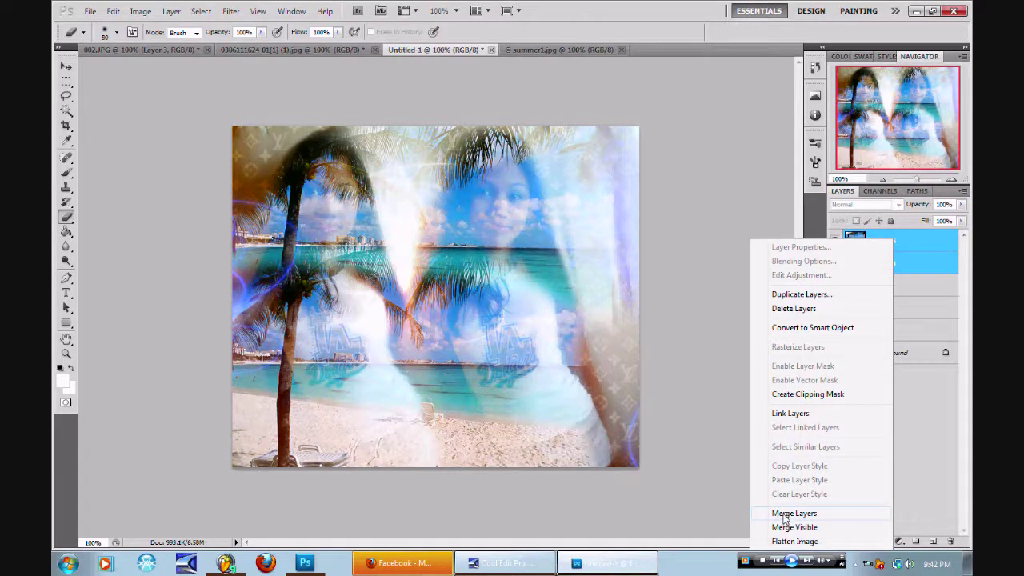
click(784, 515)
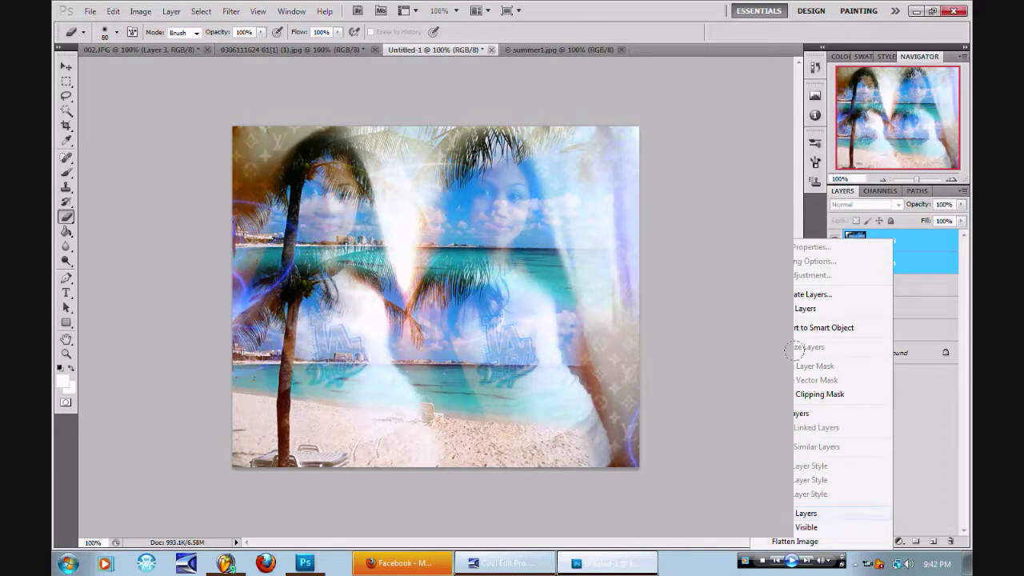
click(864, 205)
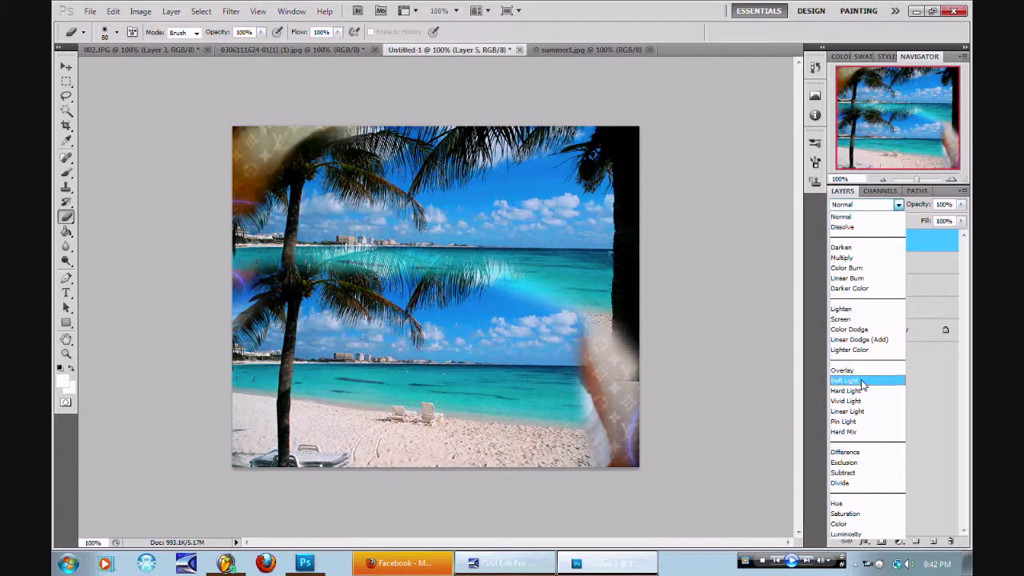
click(841, 318)
mouse_move(963, 204)
mouse_down()
mouse_move(923, 219)
mouse_move(966, 214)
mouse_up()
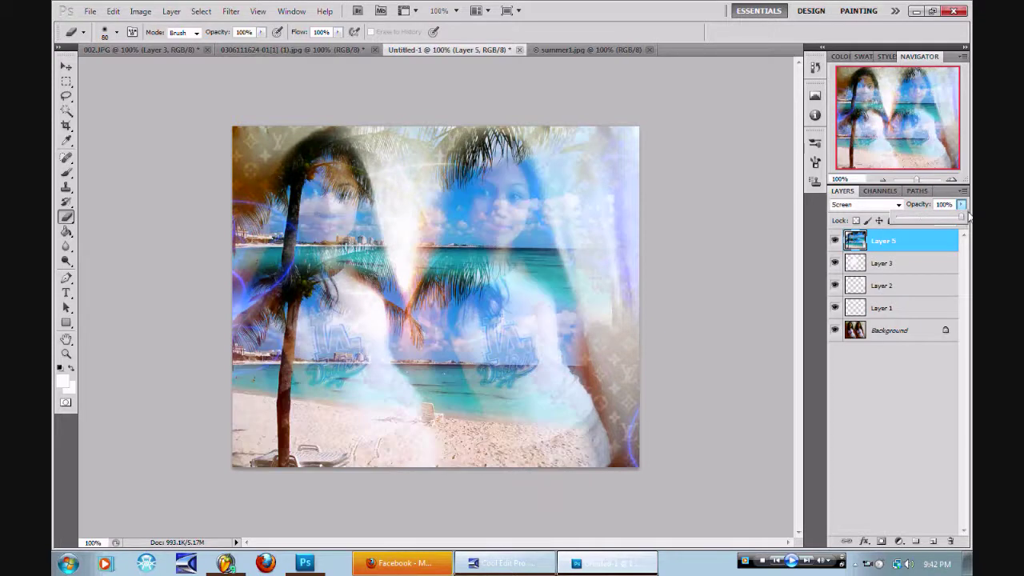
Set the Eraser size to 174 px and erase the merged beach layer from both figures' faces and shirts.
right_click(480, 293)
click(582, 319)
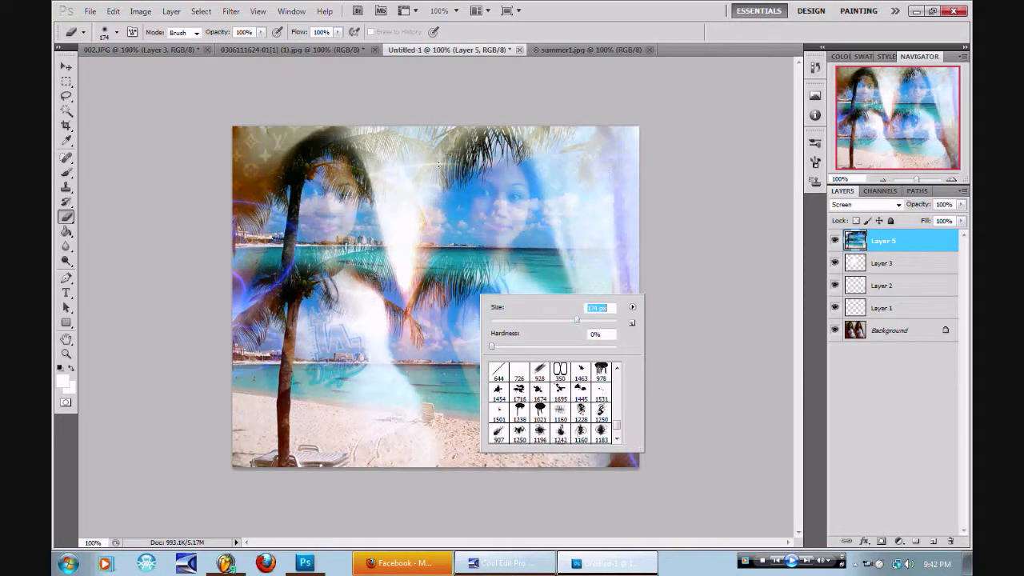
key(Return)
click(488, 203)
mouse_move(512, 379)
mouse_down()
mouse_move(517, 398)
mouse_move(496, 177)
mouse_up()
click(338, 205)
drag(368, 381, 360, 240)
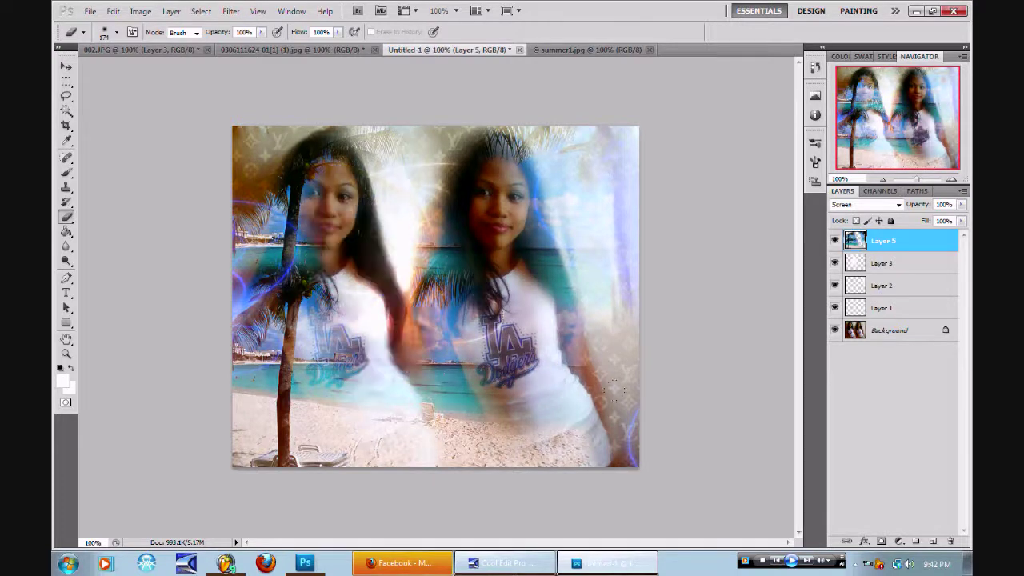
Merge all visible layers into the Background and add a new layer with the default settings.
click(907, 329)
right_click(908, 330)
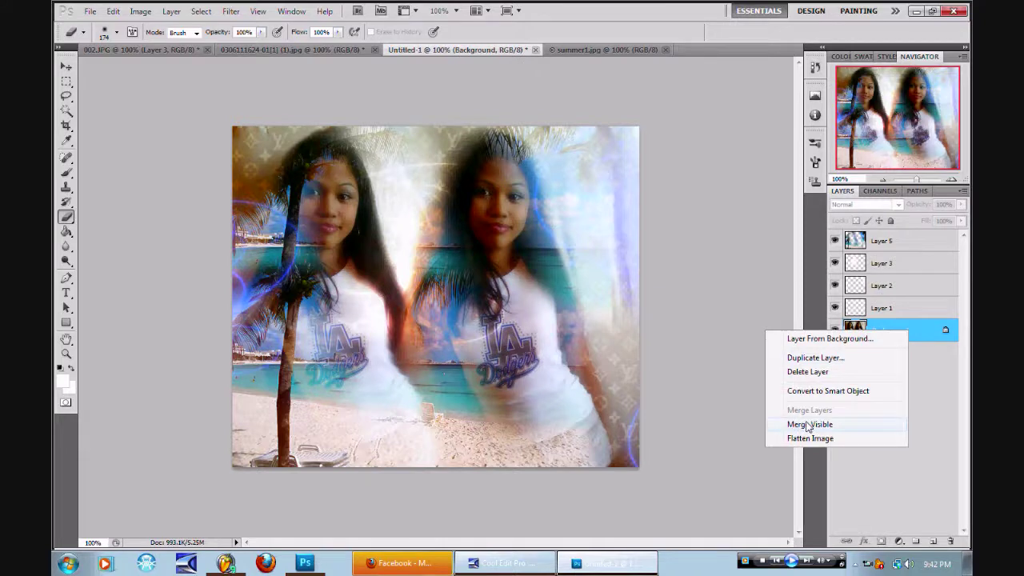
click(809, 425)
click(171, 11)
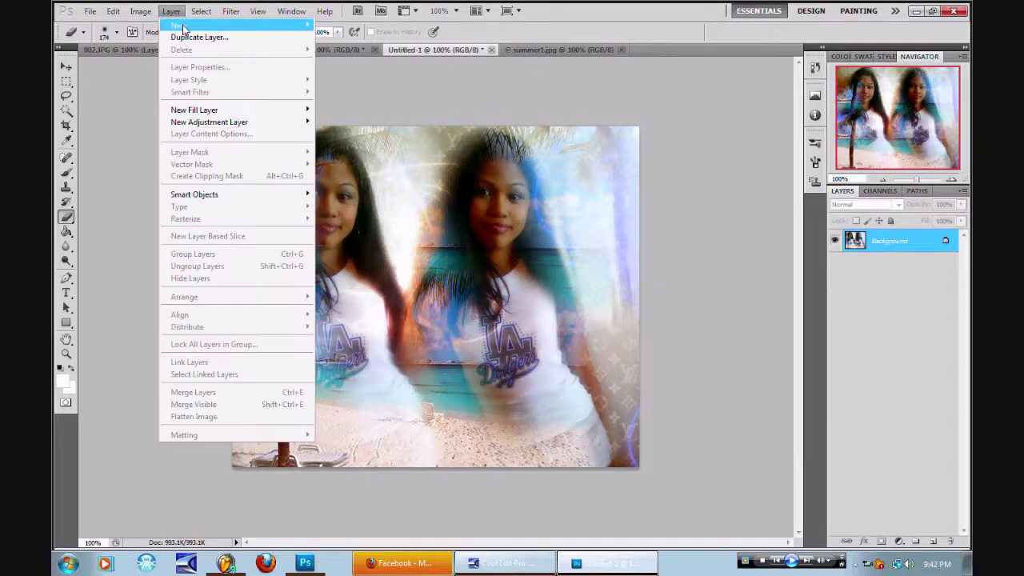
mouse_move(183, 26)
click(335, 25)
click(620, 181)
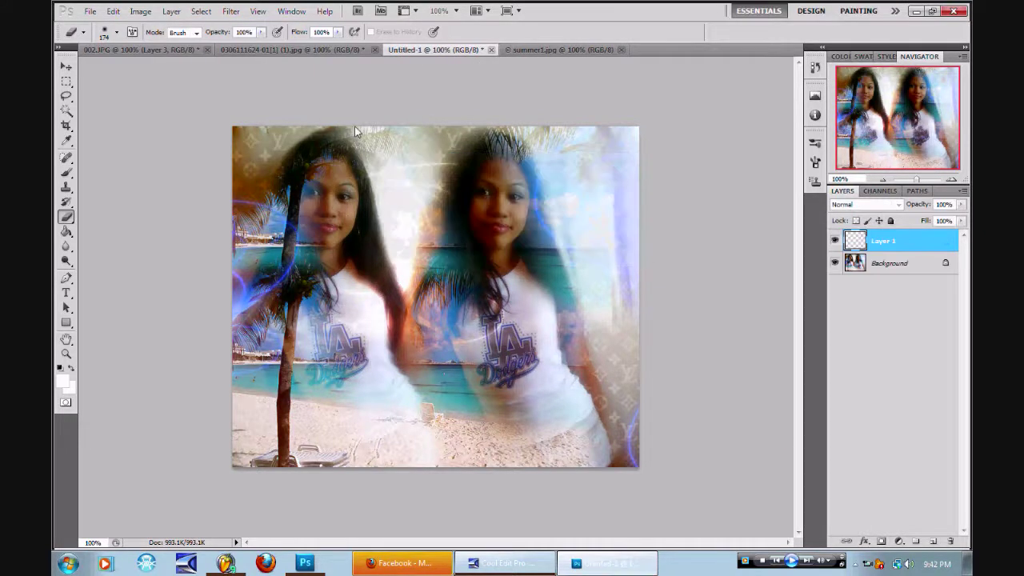
Switch to the Brush with the 38 px round preset, setting its size to 267 px and its hardness to 0%.
key(b)
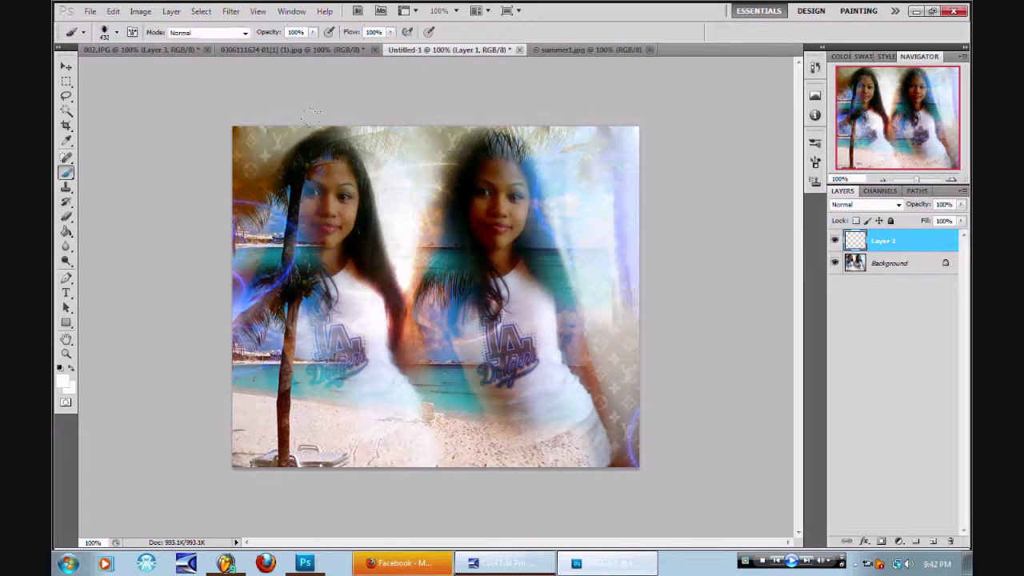
right_click(425, 224)
click(563, 346)
scroll(562, 344, up, 6)
click(548, 341)
click(535, 251)
drag(513, 276, 343, 225)
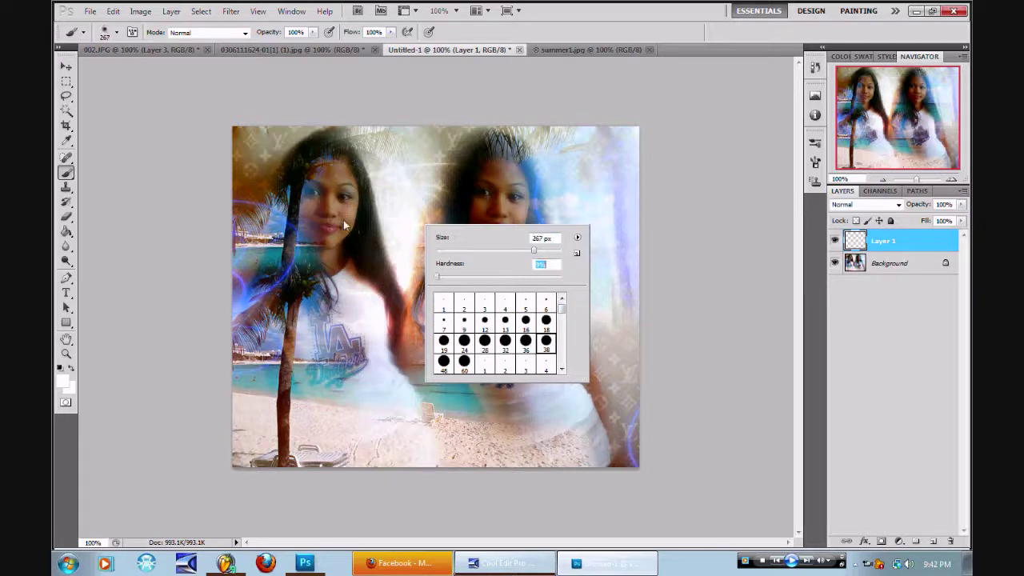
click(171, 12)
click(91, 217)
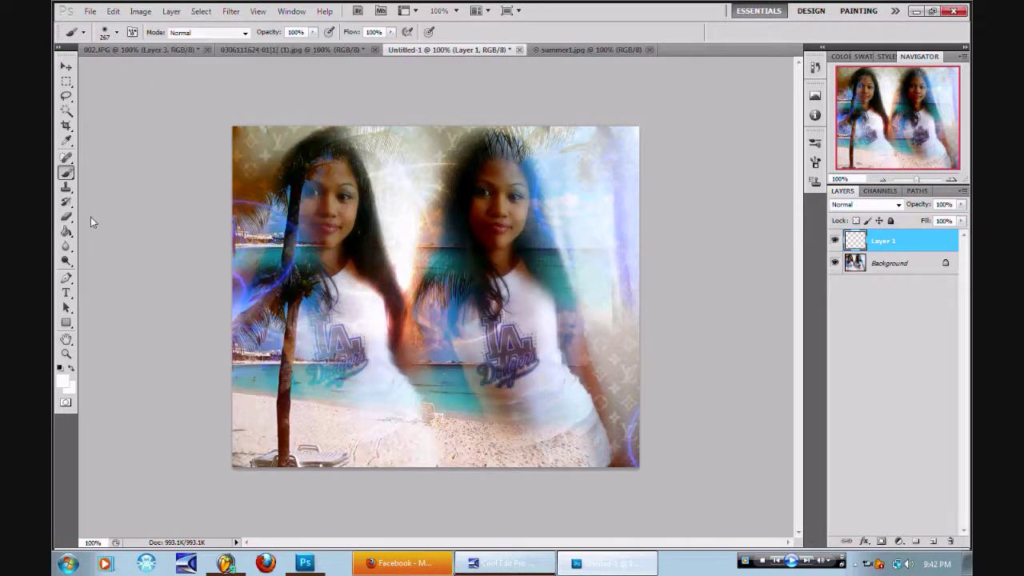
Set the soft round brush to 401 px and paint a white glow between the two figures on Layer 1.
right_click(321, 221)
drag(431, 245, 438, 246)
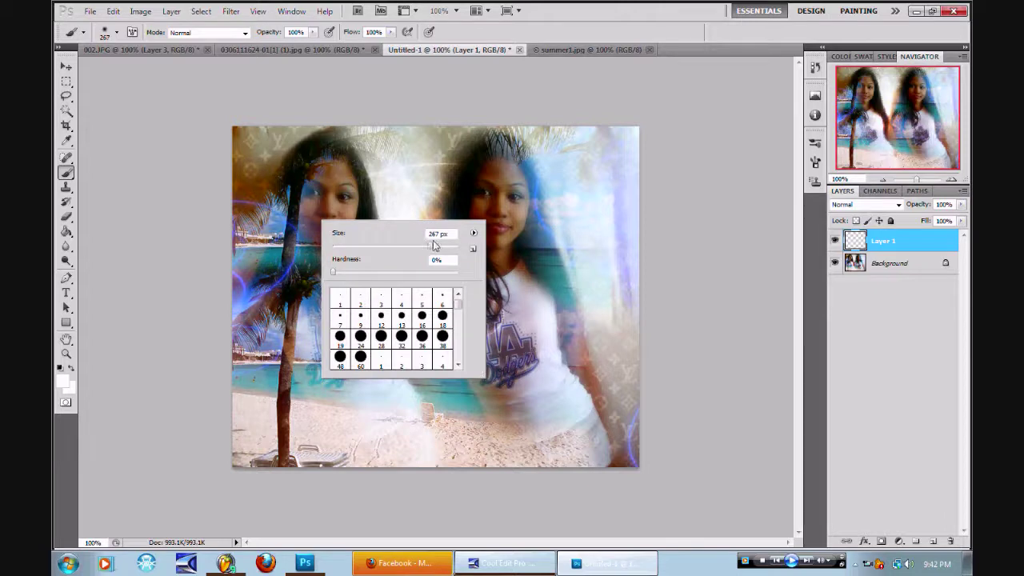
key(Return)
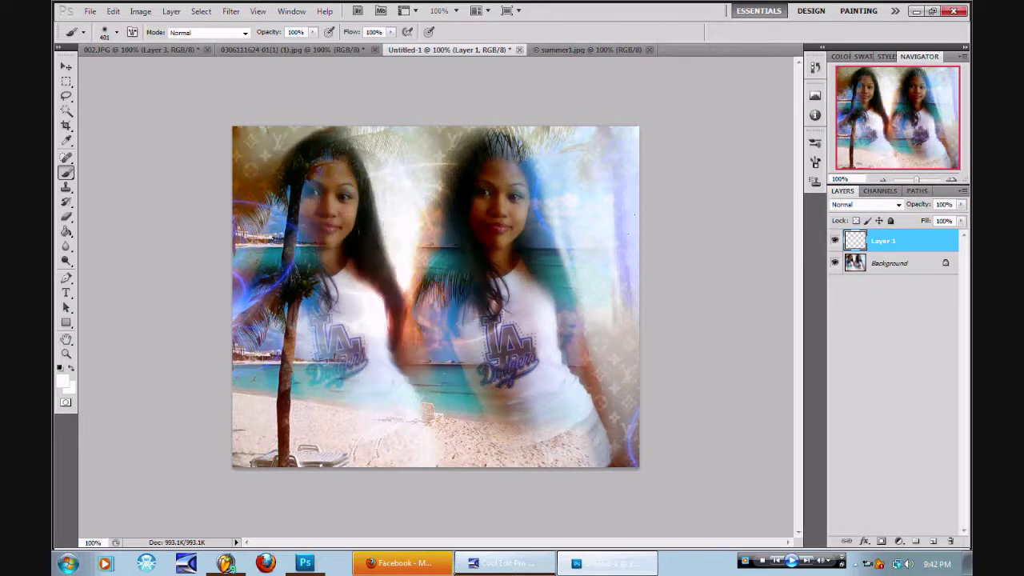
drag(344, 240, 480, 320)
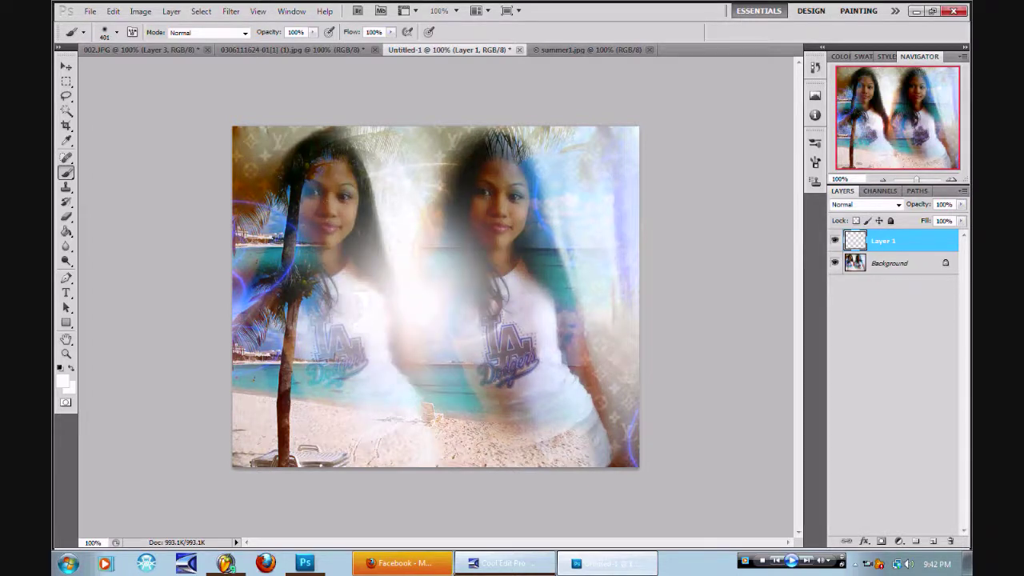
Limit Layer 1's blending to the red channel and paint more soft glow over the upper-left and lower-right corners of the image.
right_click(877, 241)
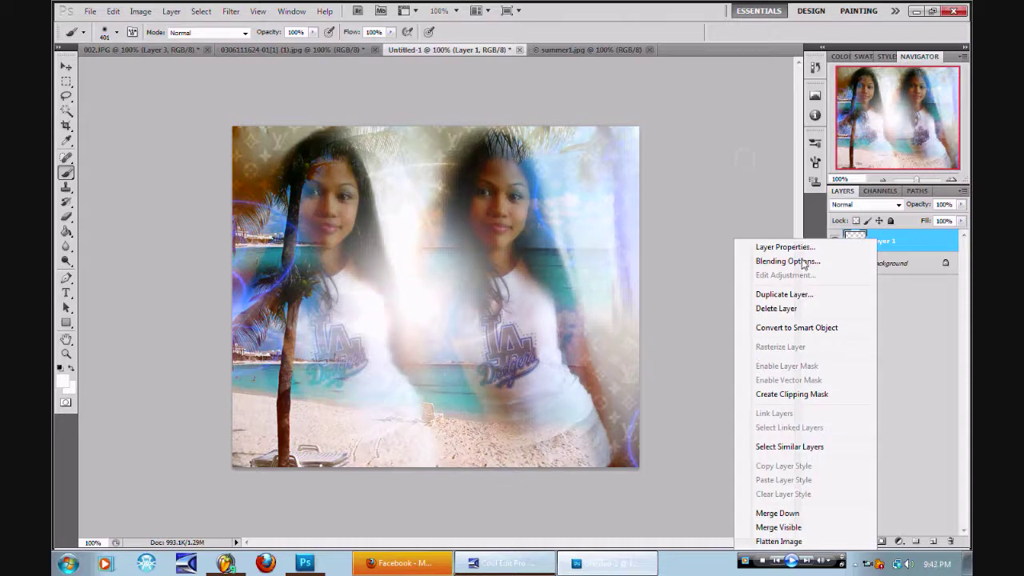
click(803, 261)
click(810, 103)
click(832, 103)
click(945, 45)
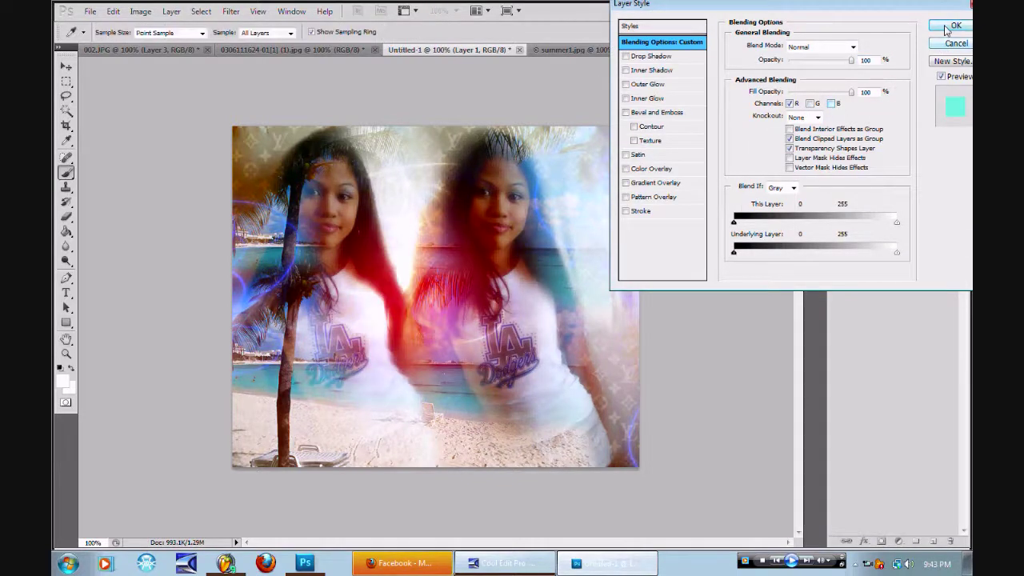
click(137, 72)
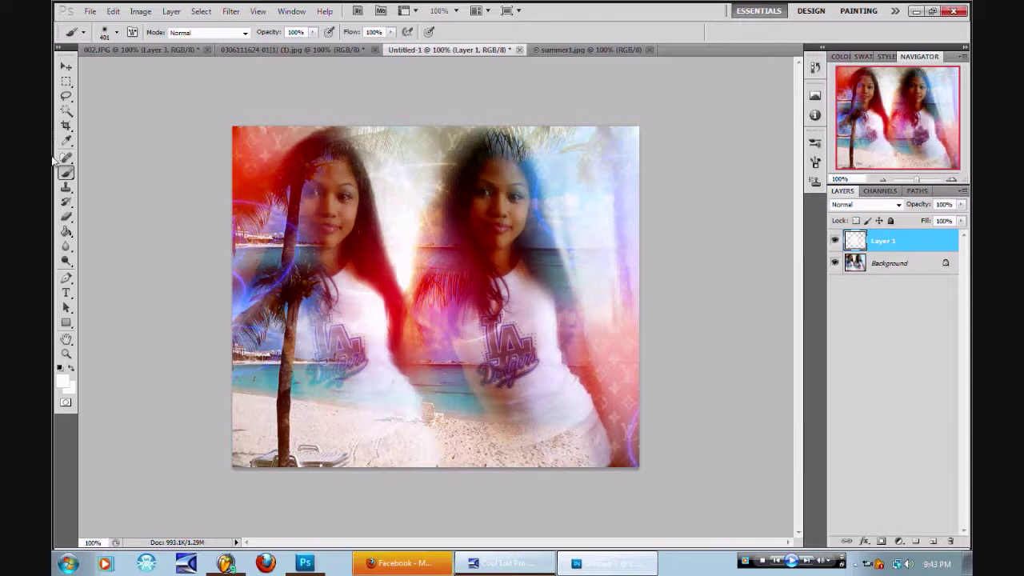
Select the whole canvas with the Rectangular Marquee, apply a stroke around it on Layer 1, and deselect.
click(65, 82)
drag(207, 103, 644, 482)
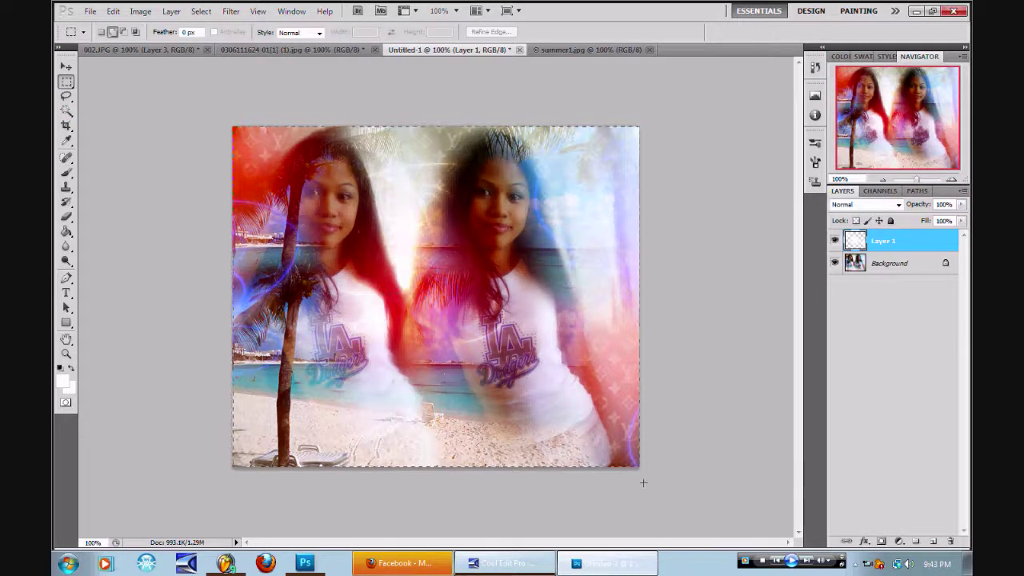
click(172, 11)
mouse_move(114, 11)
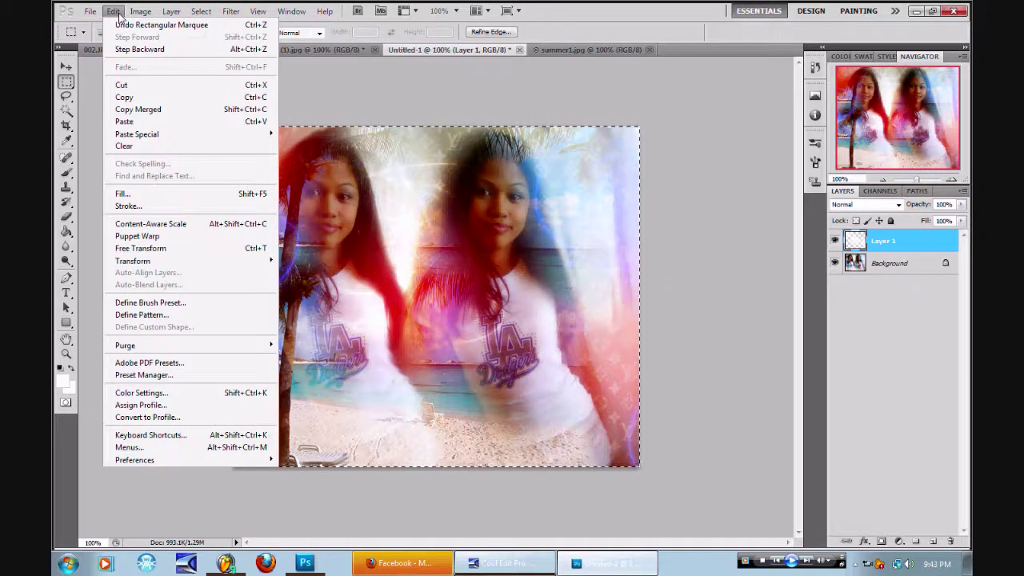
click(377, 98)
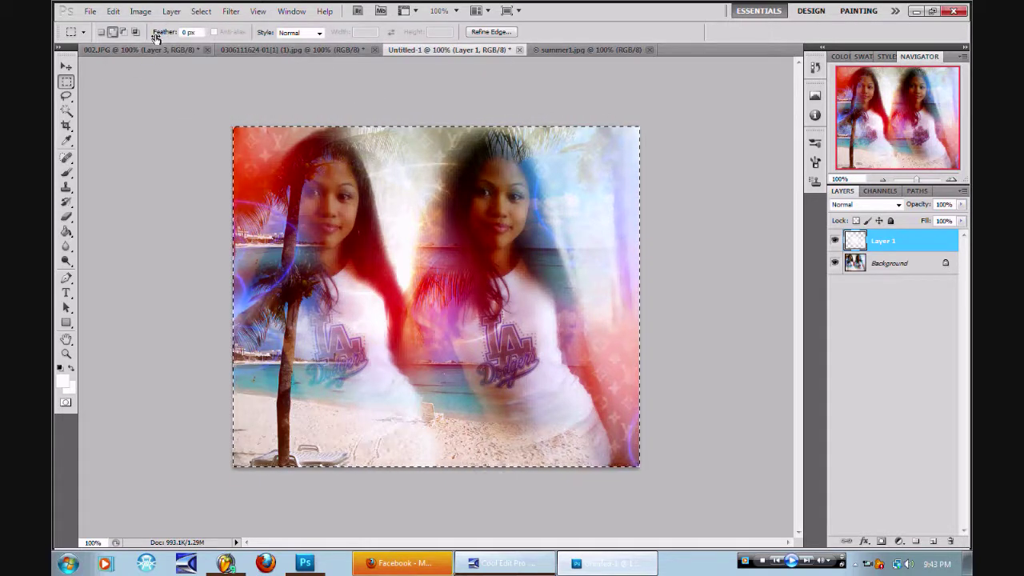
click(112, 12)
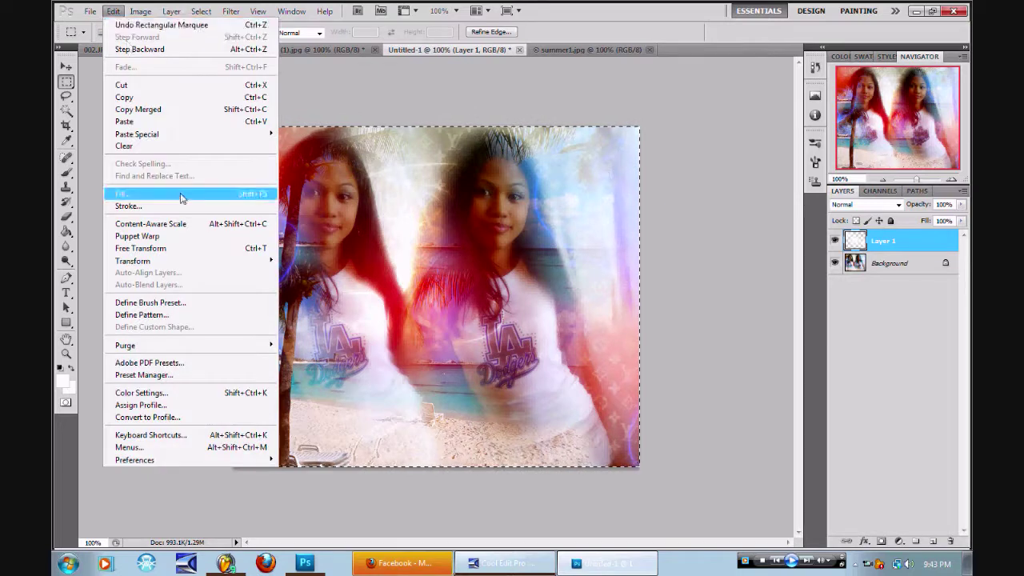
click(183, 206)
click(583, 147)
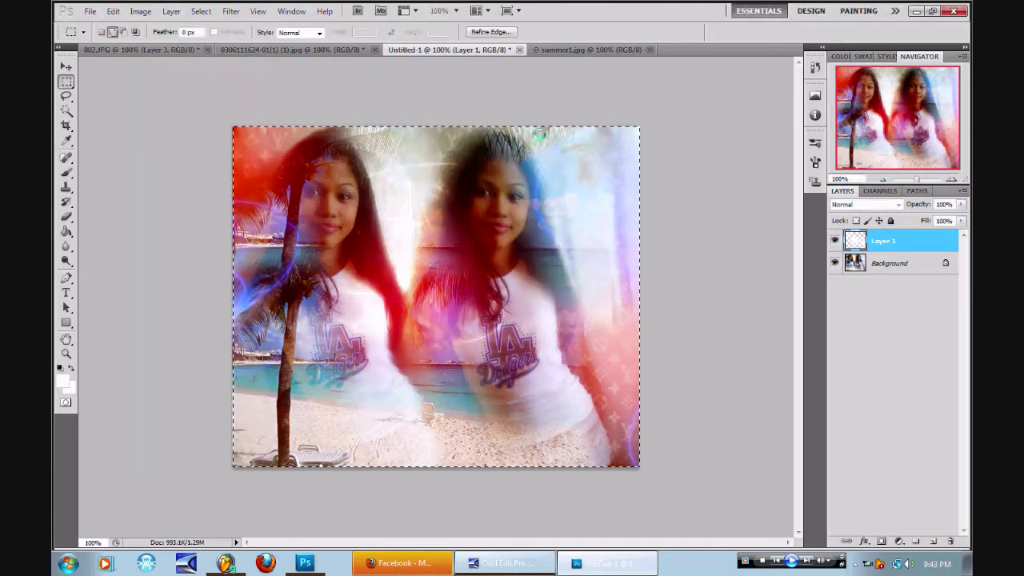
click(201, 11)
click(214, 38)
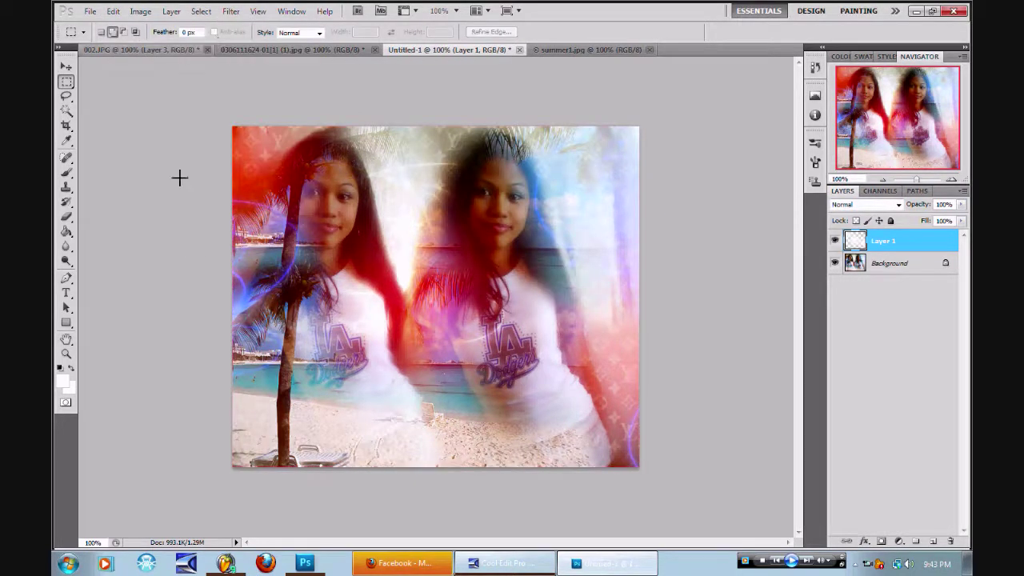
Switch to the Brush and choose the scattered-sparkle preset at 400 px.
click(67, 171)
right_click(411, 231)
mouse_move(570, 321)
mouse_down()
mouse_move(570, 368)
mouse_move(569, 335)
mouse_up()
click(447, 327)
click(550, 305)
click(450, 326)
click(214, 151)
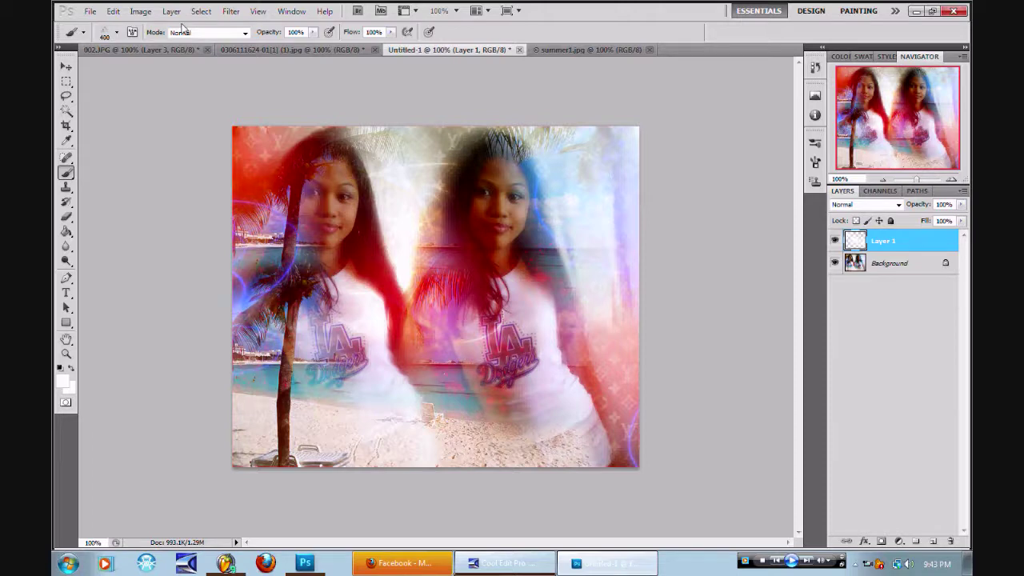
Add a new layer with the default settings above Layer 1.
key(z)
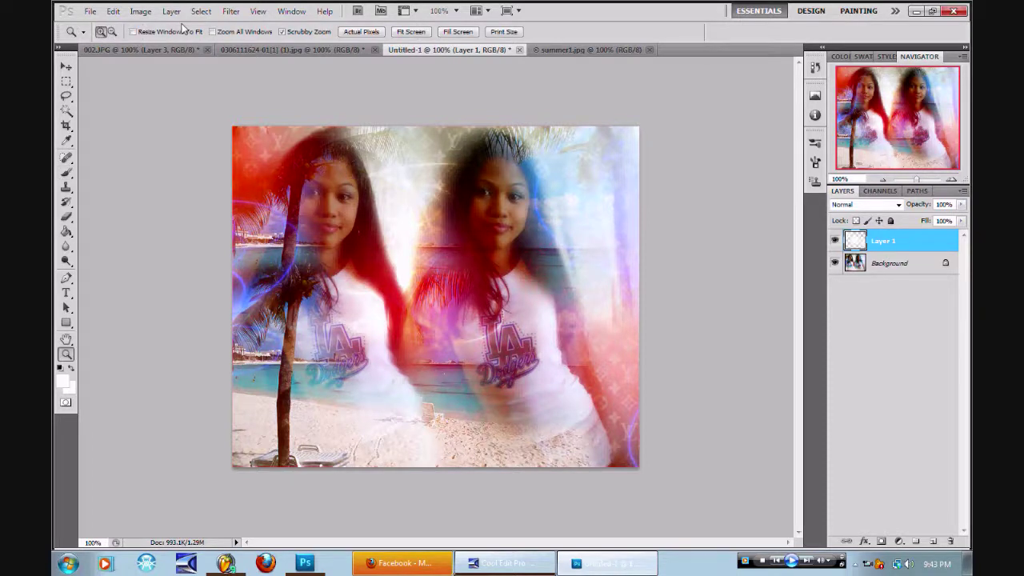
click(171, 11)
mouse_move(304, 25)
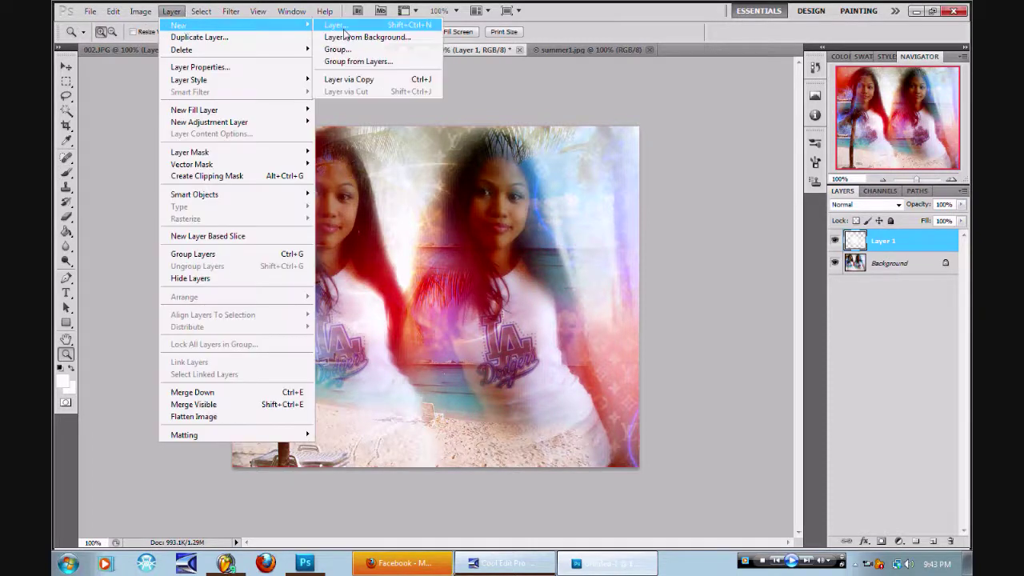
click(344, 32)
key(Return)
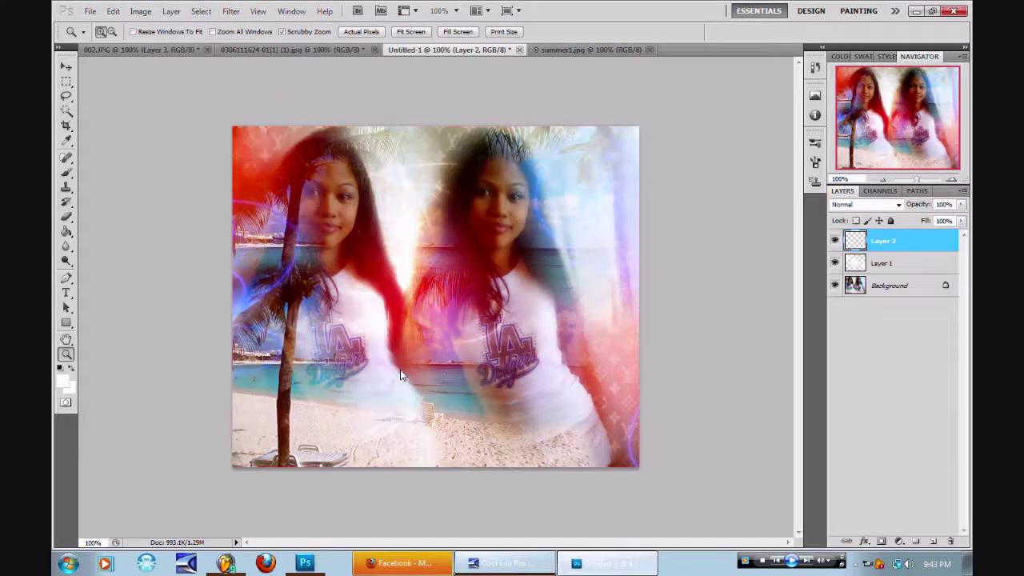
Stamp white sparkles on Layer 2 between the two figures and around the left figure's palm tree with the 400 px brush.
click(66, 172)
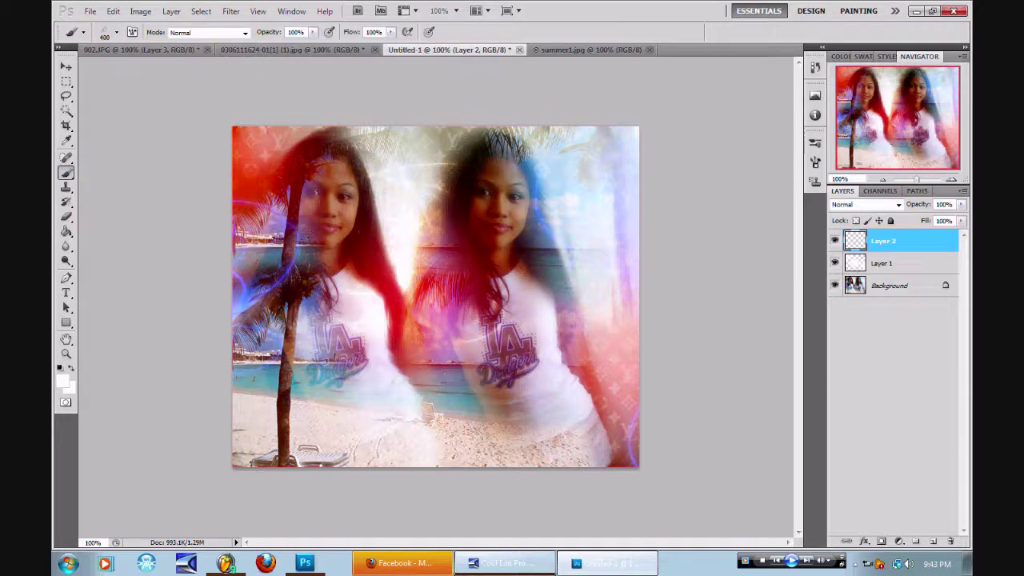
click(408, 328)
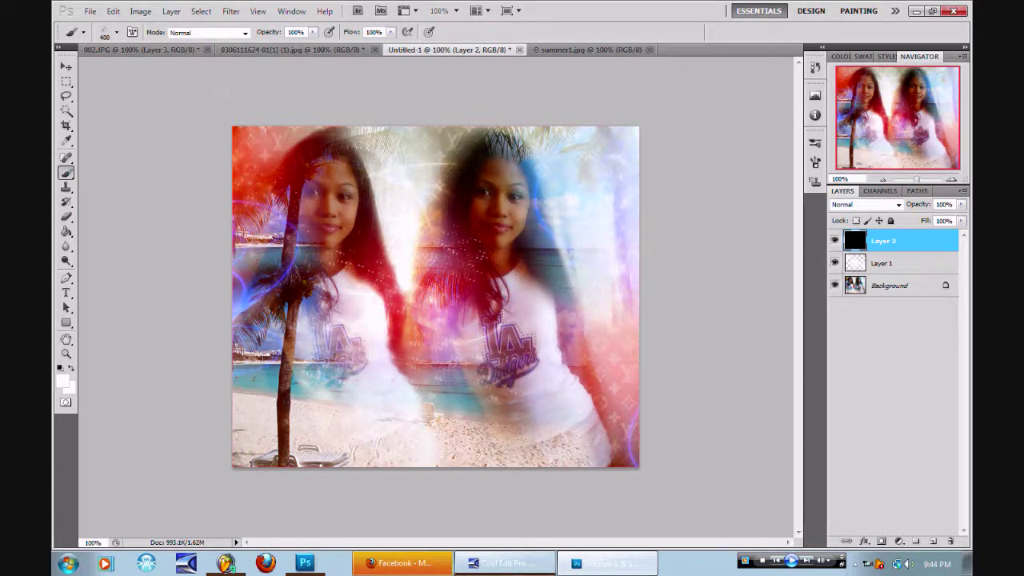
click(289, 237)
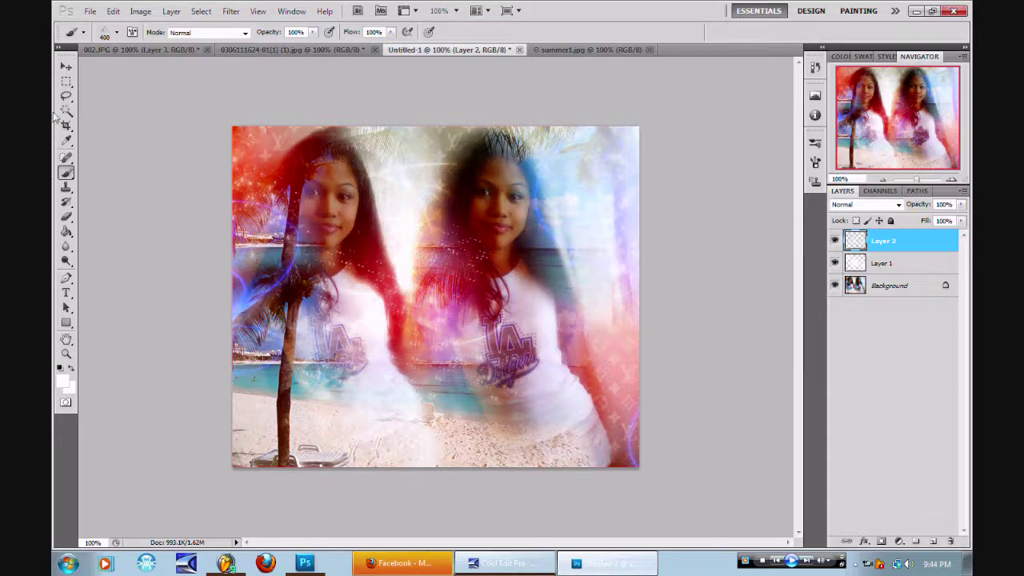
Erase the sparkles between the two figures on Layer 2 with the 174 px Eraser.
click(67, 217)
click(432, 276)
click(400, 288)
click(432, 318)
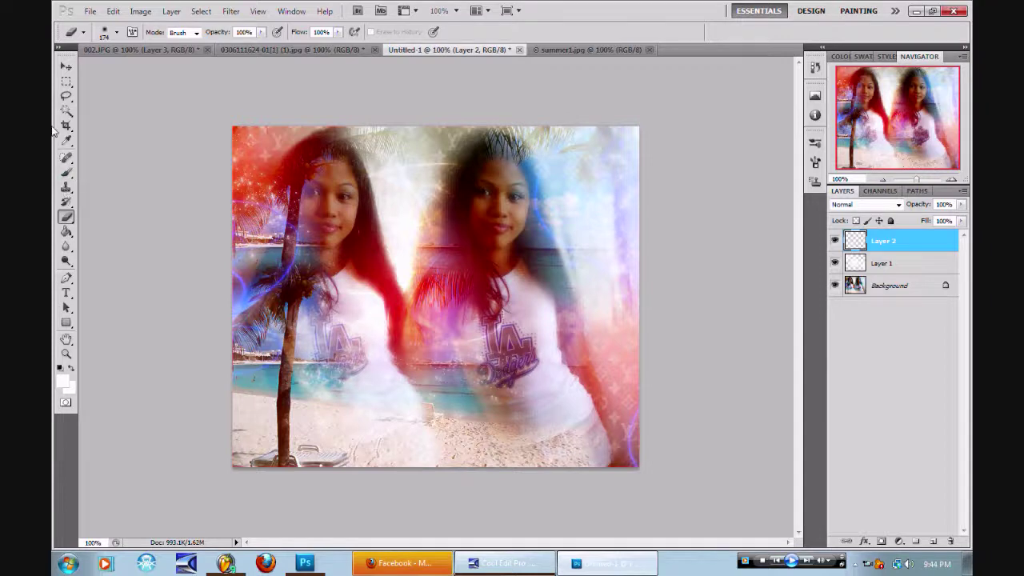
Switch to the Rectangular Marquee tool with Layer 2 active.
click(67, 82)
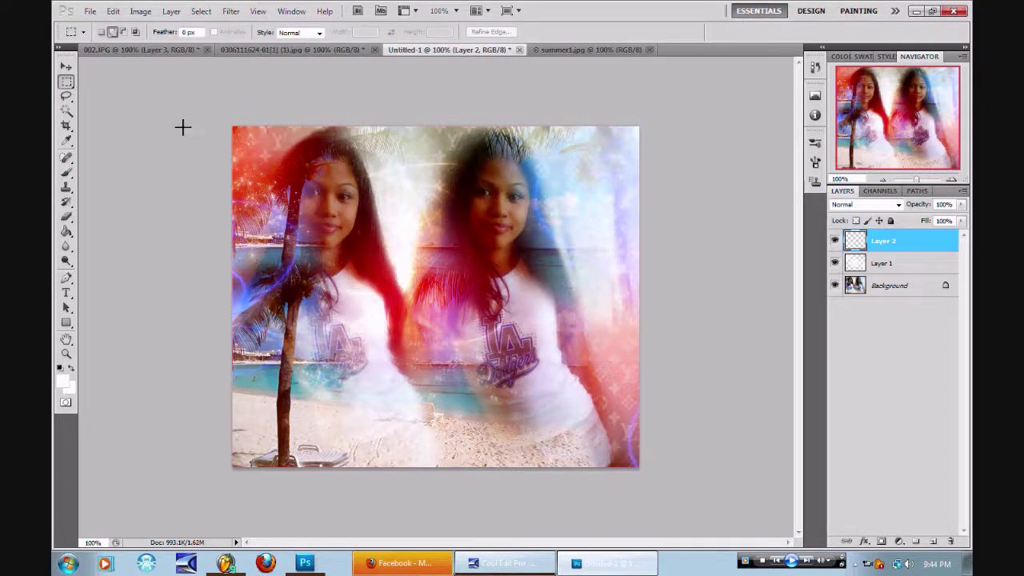